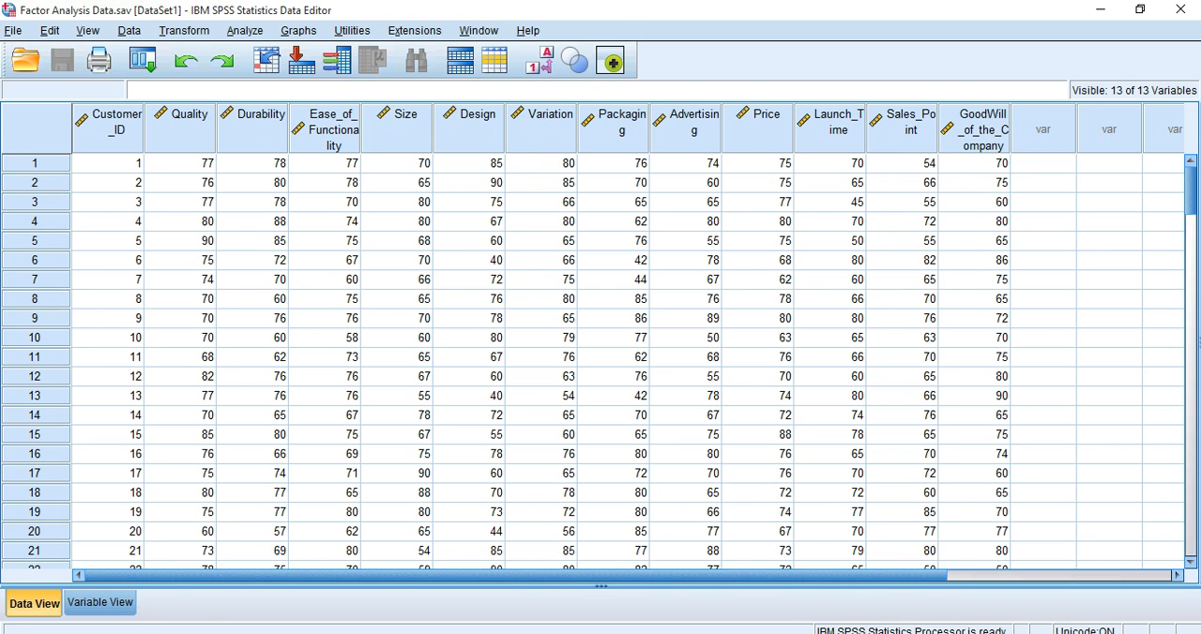
# Step: Review the variable definitions, highlight the Customer_ID row, and return to the case data
pyautogui.click(100, 603)
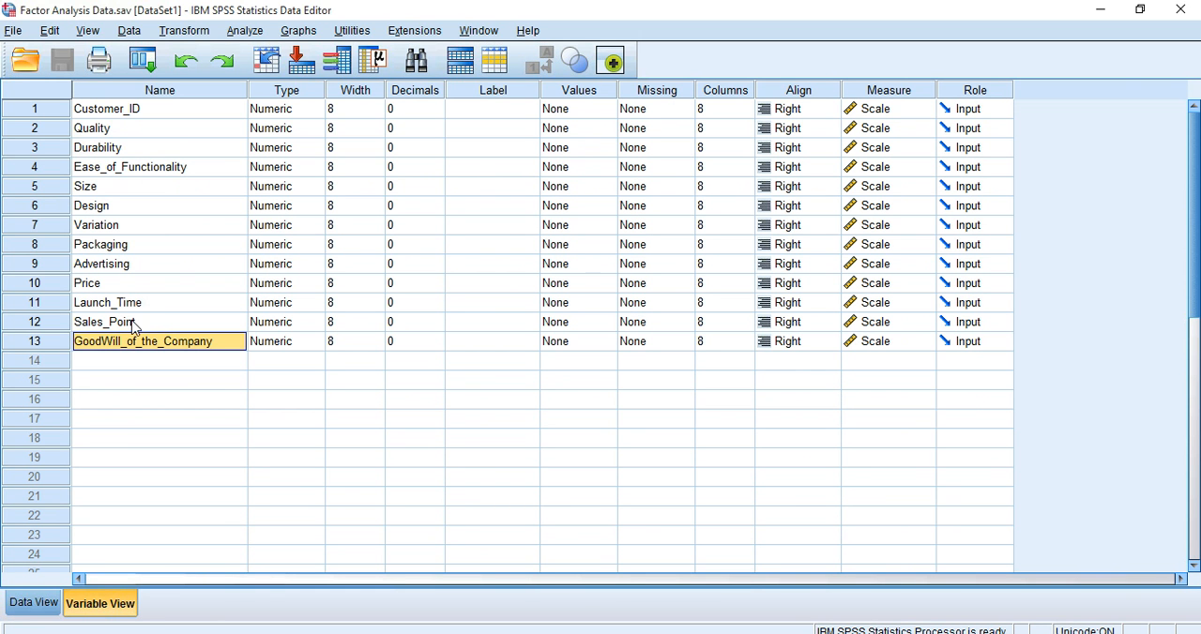
pyautogui.click(40, 111)
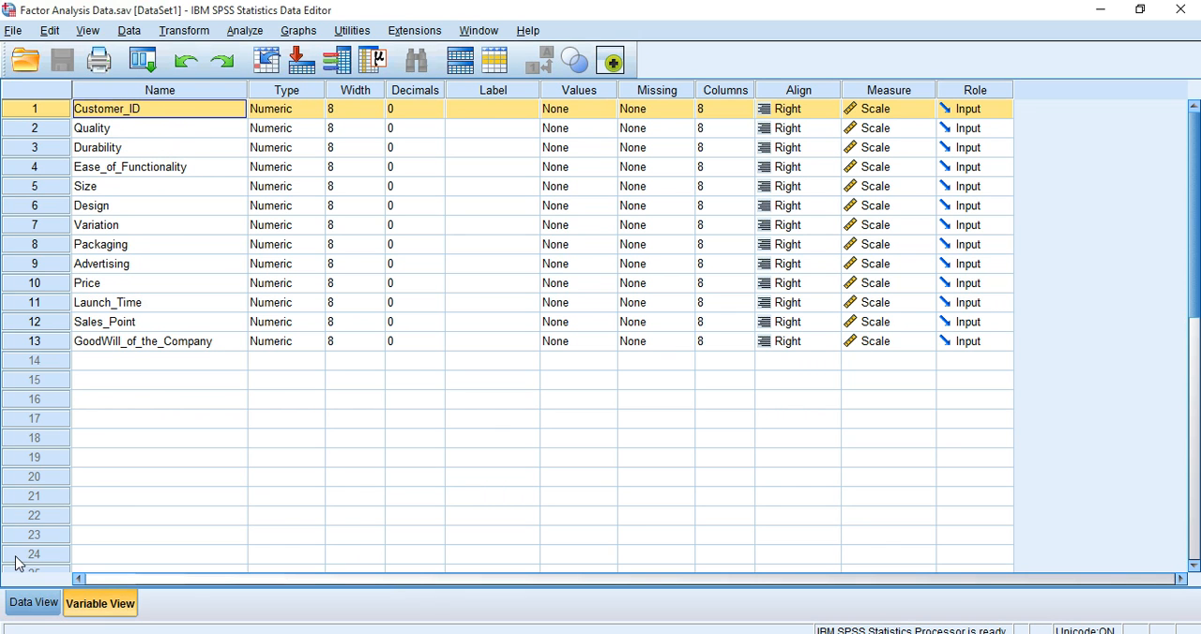
pyautogui.click(33, 603)
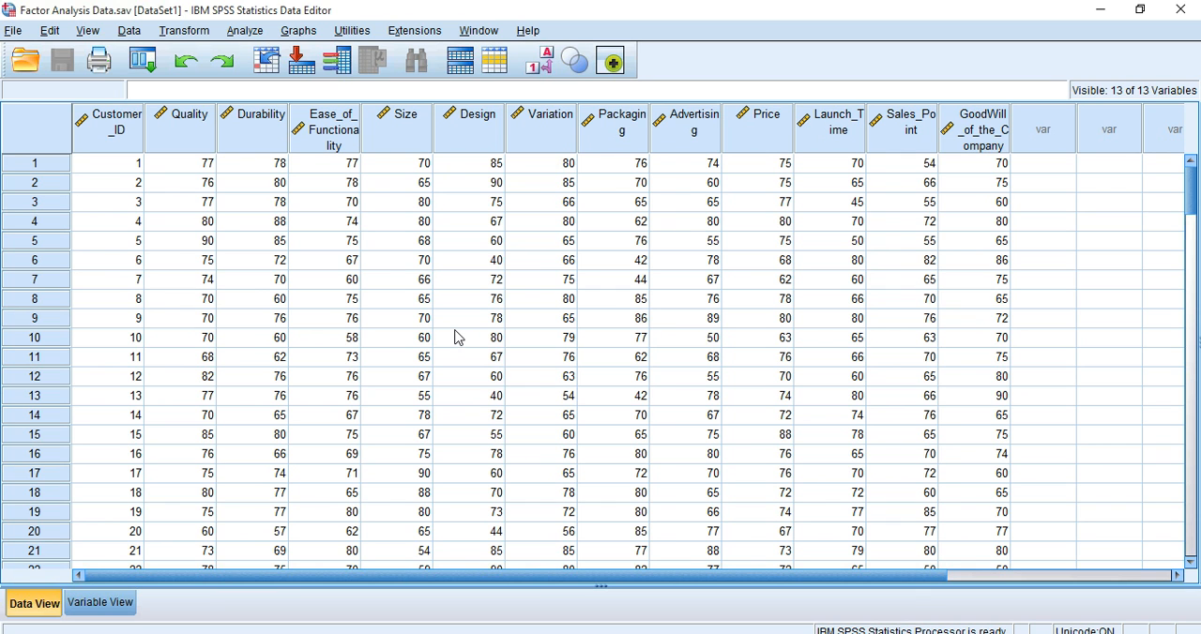
# Step: Start a Factor dimension reduction and include every variable from Quality to GoodWill_of_the_Company, leaving out Customer_ID
pyautogui.click(244, 32)
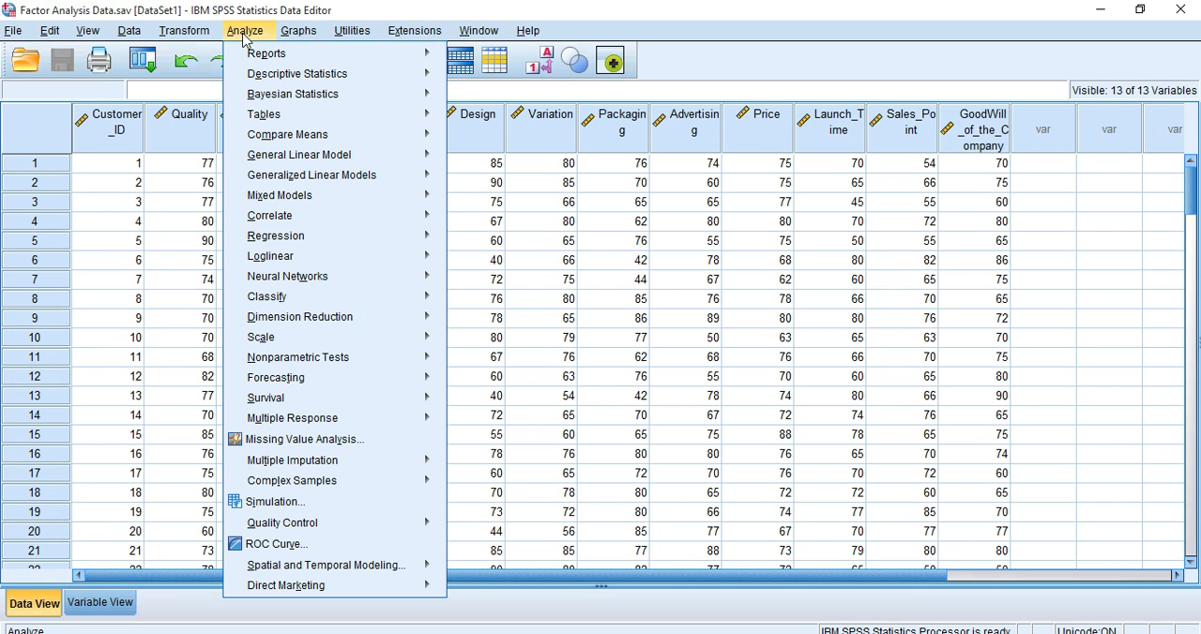
pyautogui.moveTo(317, 320)
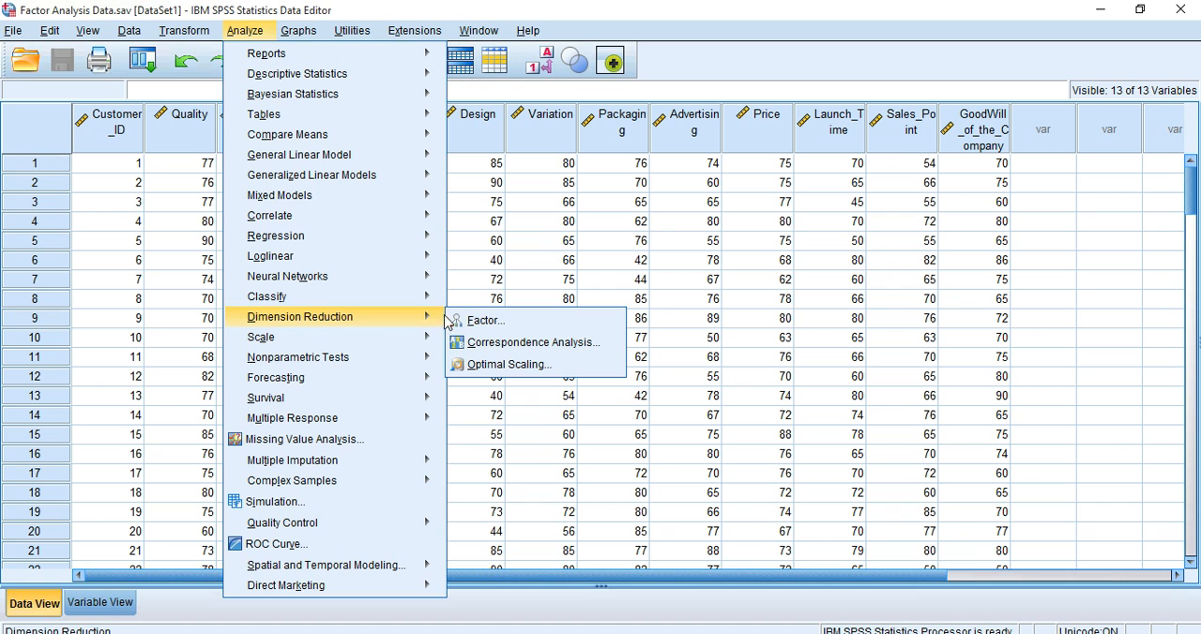
pyautogui.click(496, 323)
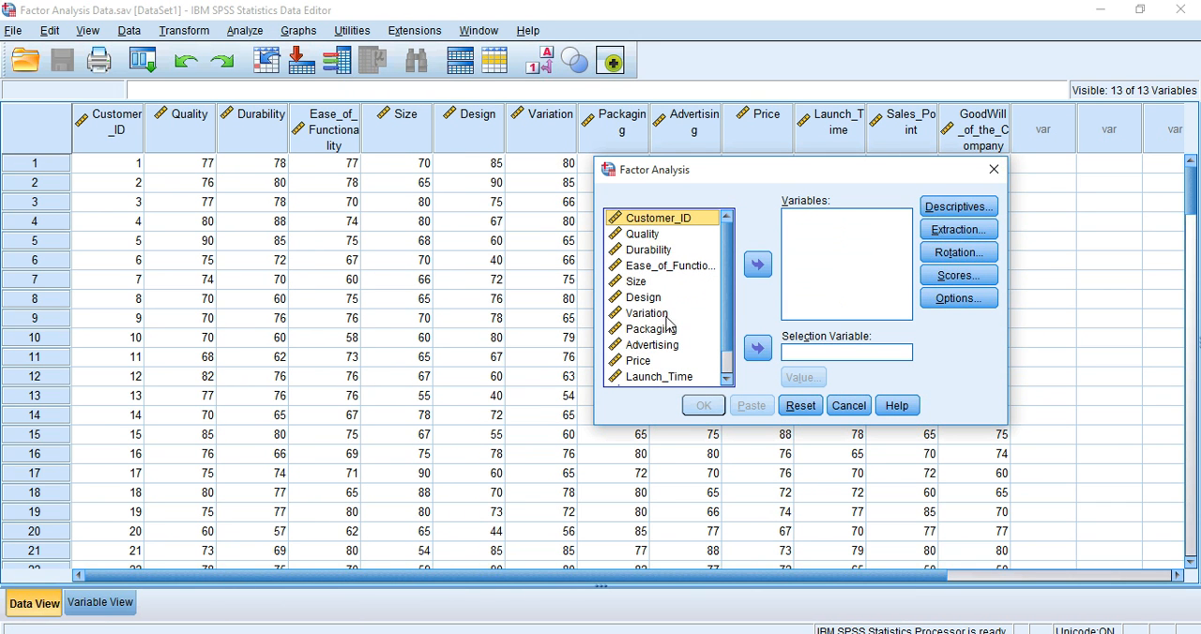
pyautogui.click(652, 235)
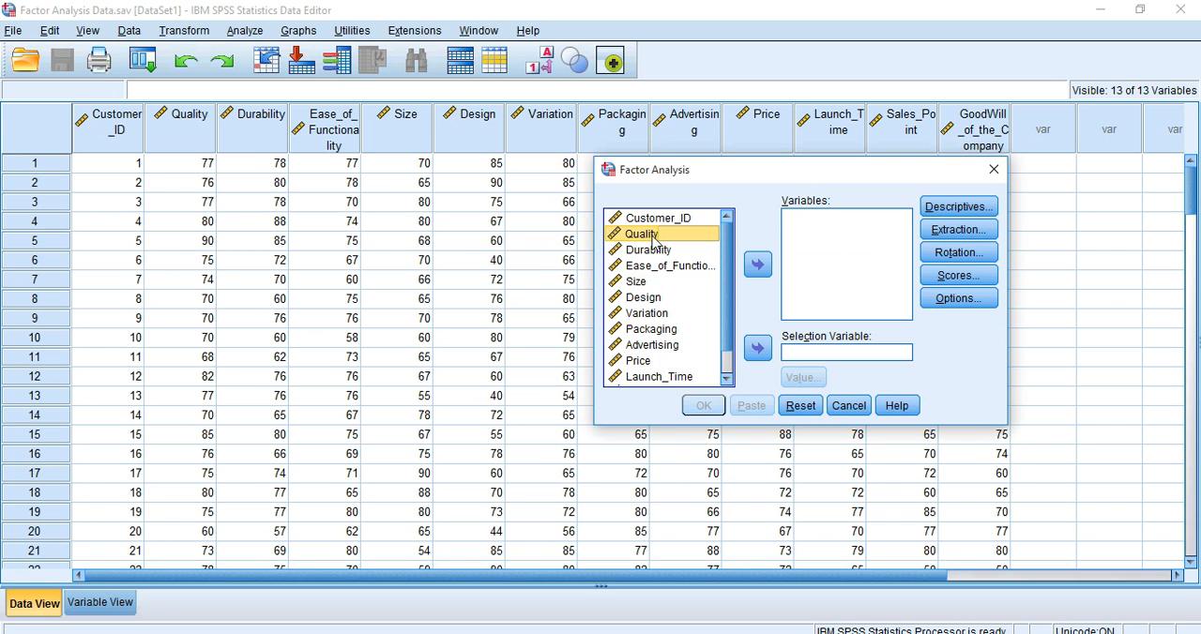
pyautogui.hotkey('ctrl', 'a')
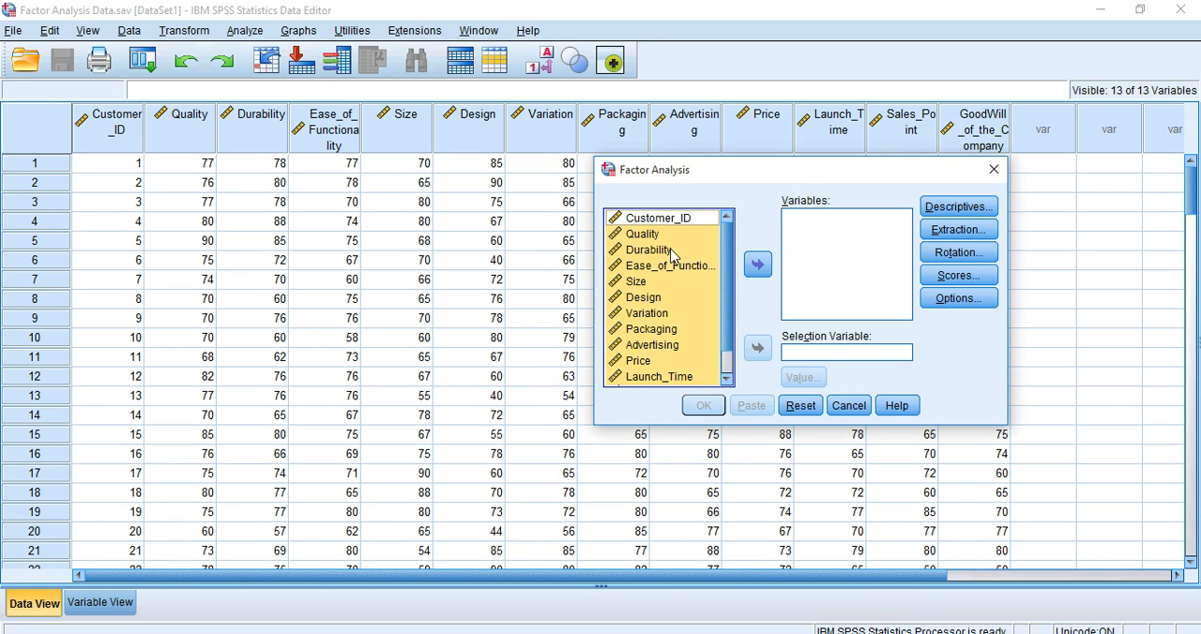
pyautogui.click(756, 267)
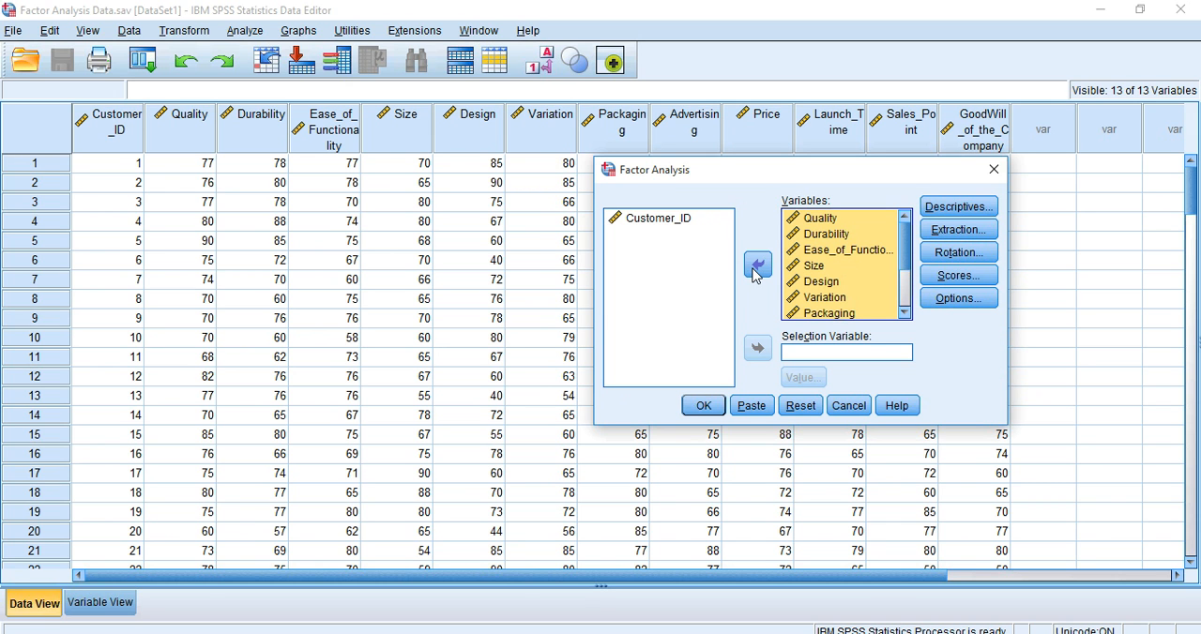
# Step: Request correlation coefficients, the determinant, and the KMO and Bartlett's test of sphericity in the factor analysis descriptives
pyautogui.click(962, 216)
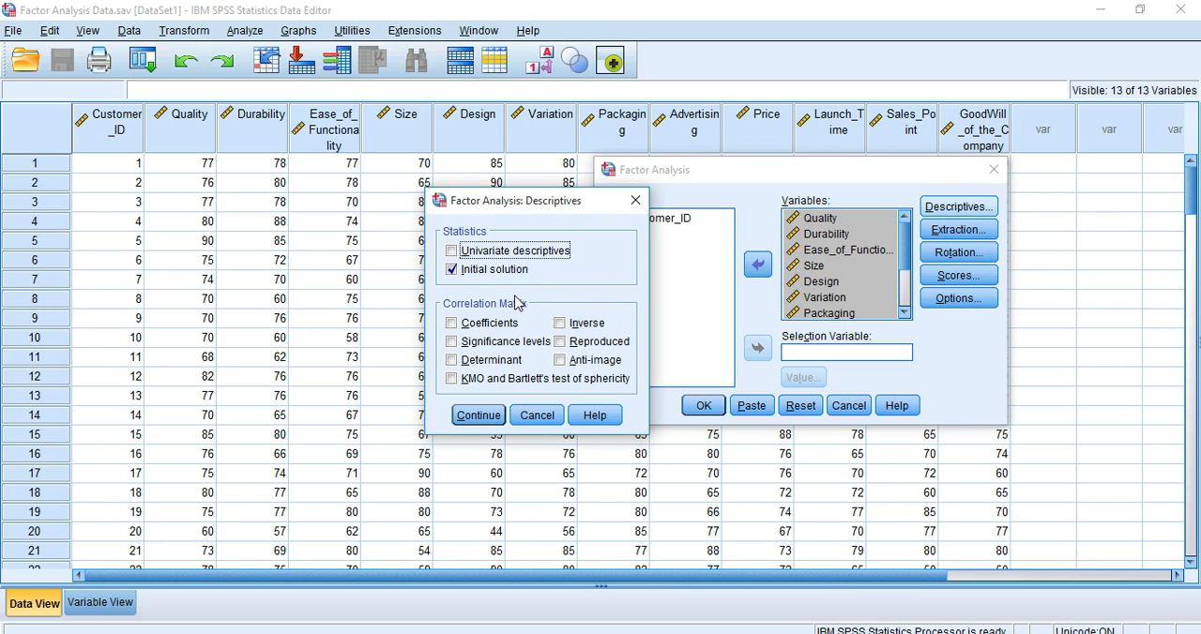
pyautogui.click(502, 324)
pyautogui.click(503, 361)
pyautogui.click(521, 381)
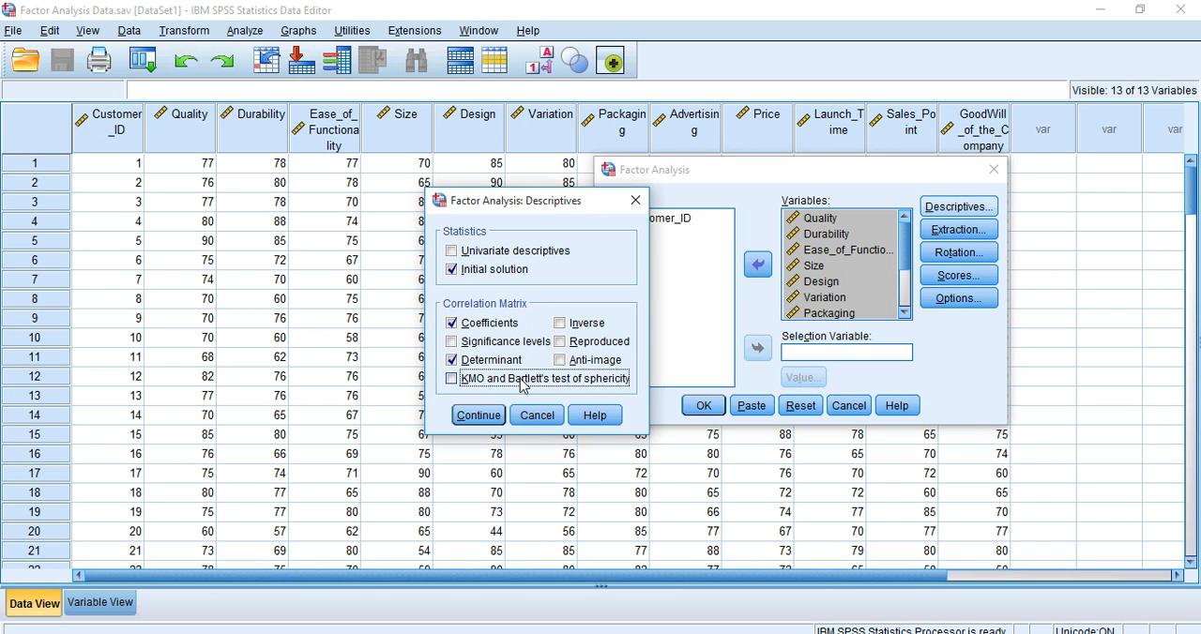
pyautogui.click(478, 415)
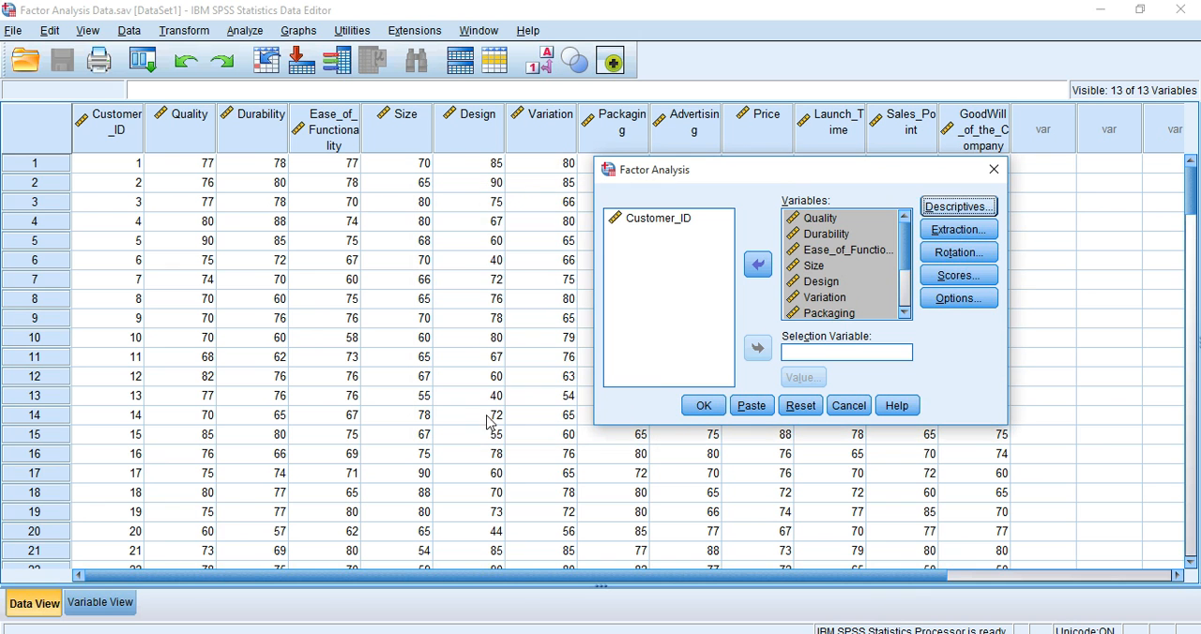
# Step: Set the factor extraction method to Principal axis factoring and include a scree plot
pyautogui.click(952, 235)
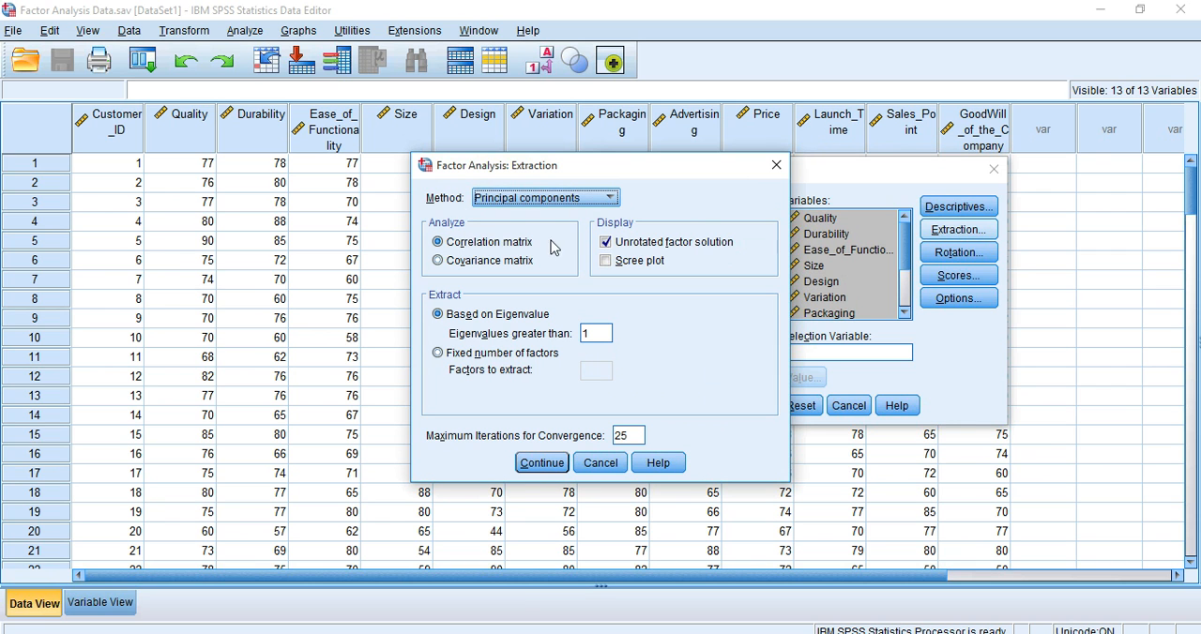
pyautogui.click(525, 201)
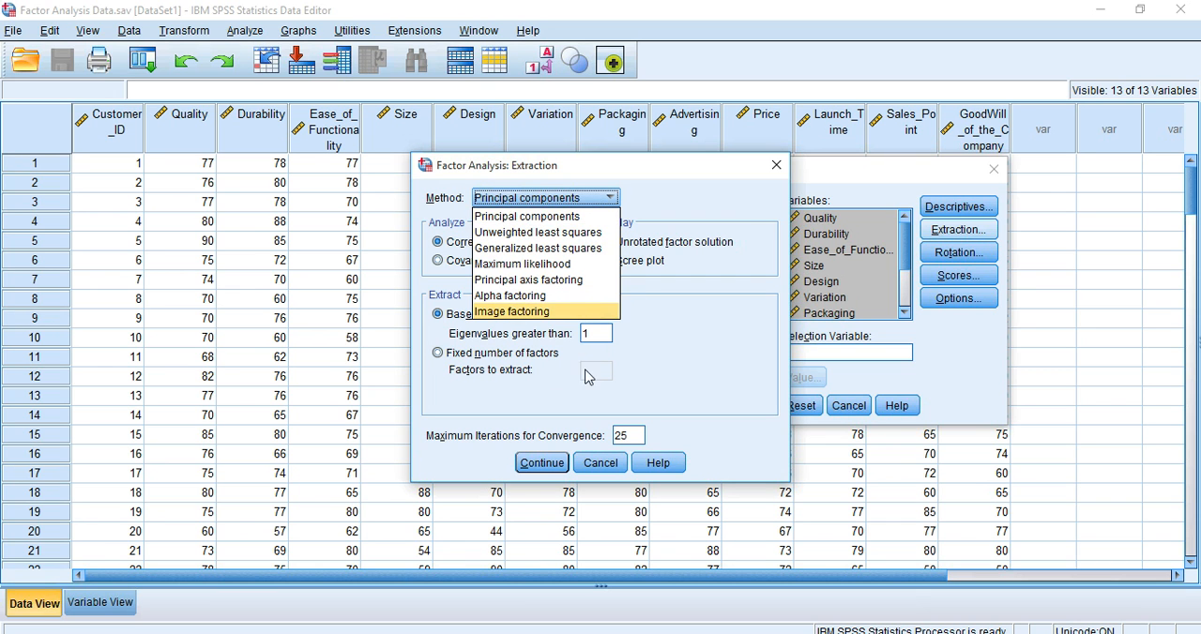
pyautogui.click(581, 280)
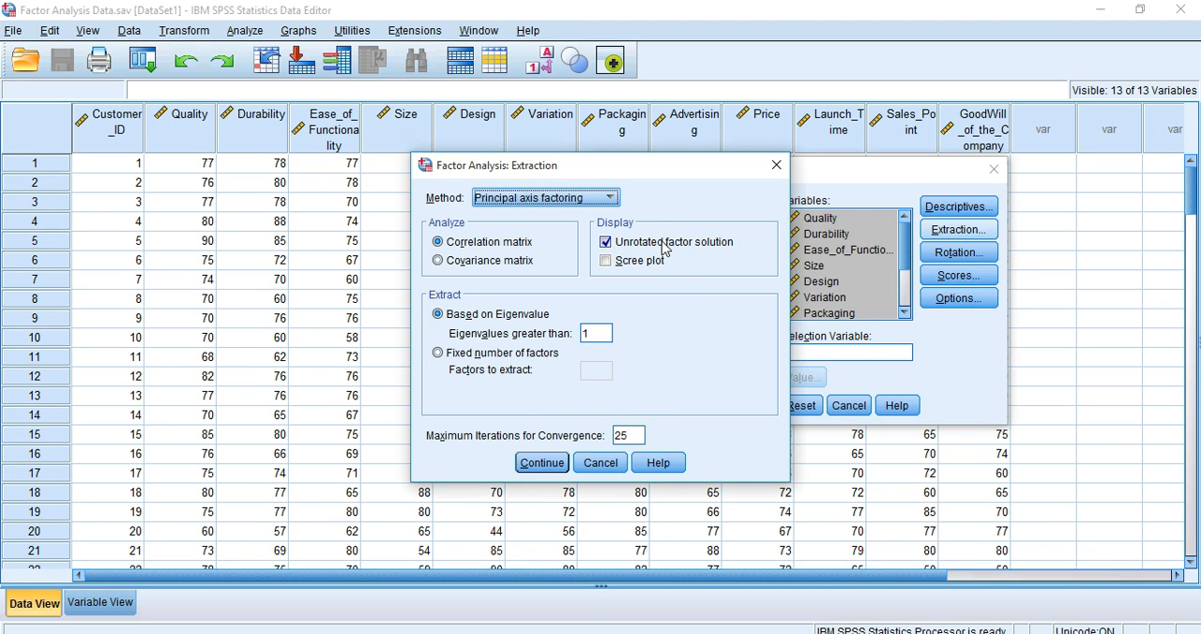
pyautogui.click(608, 200)
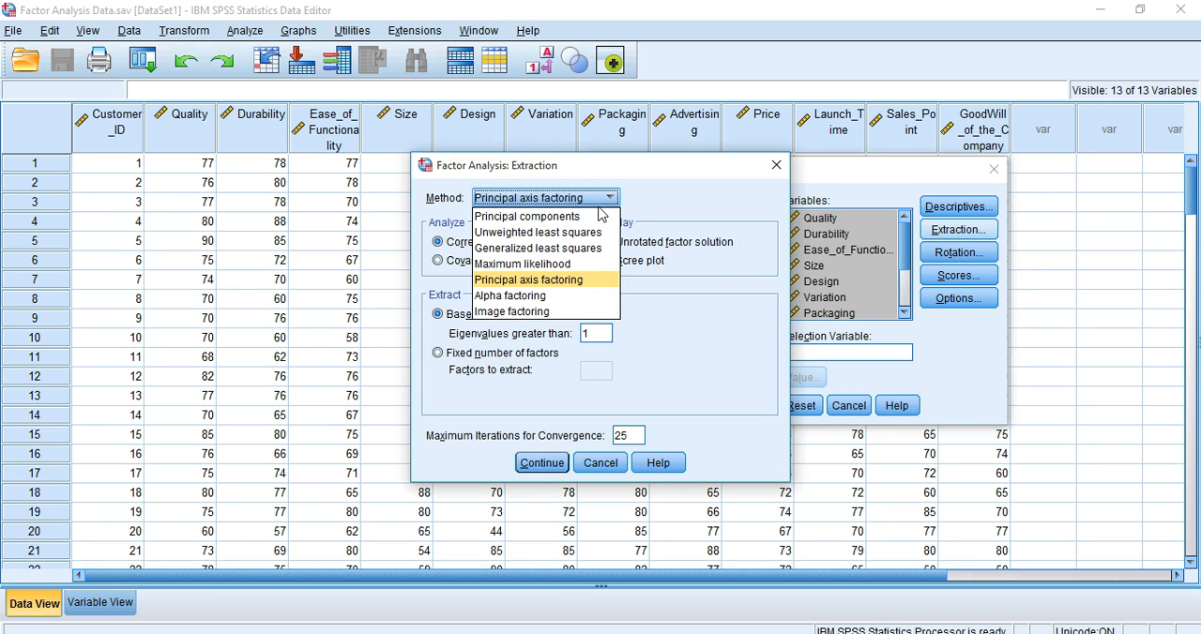
pyautogui.click(575, 281)
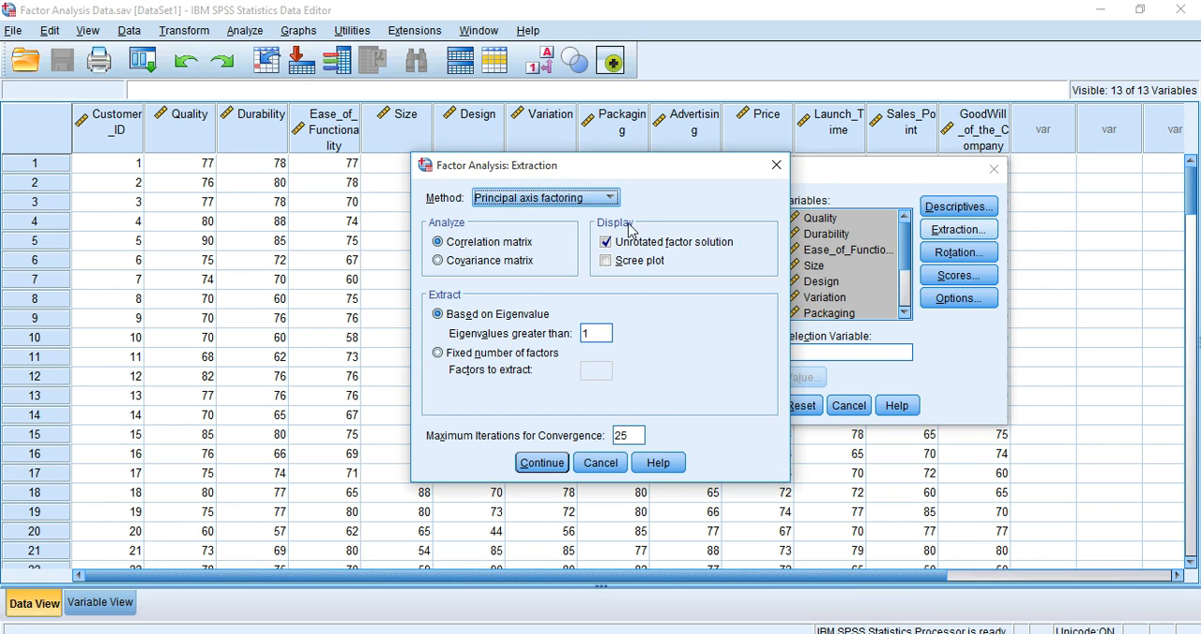
pyautogui.click(625, 267)
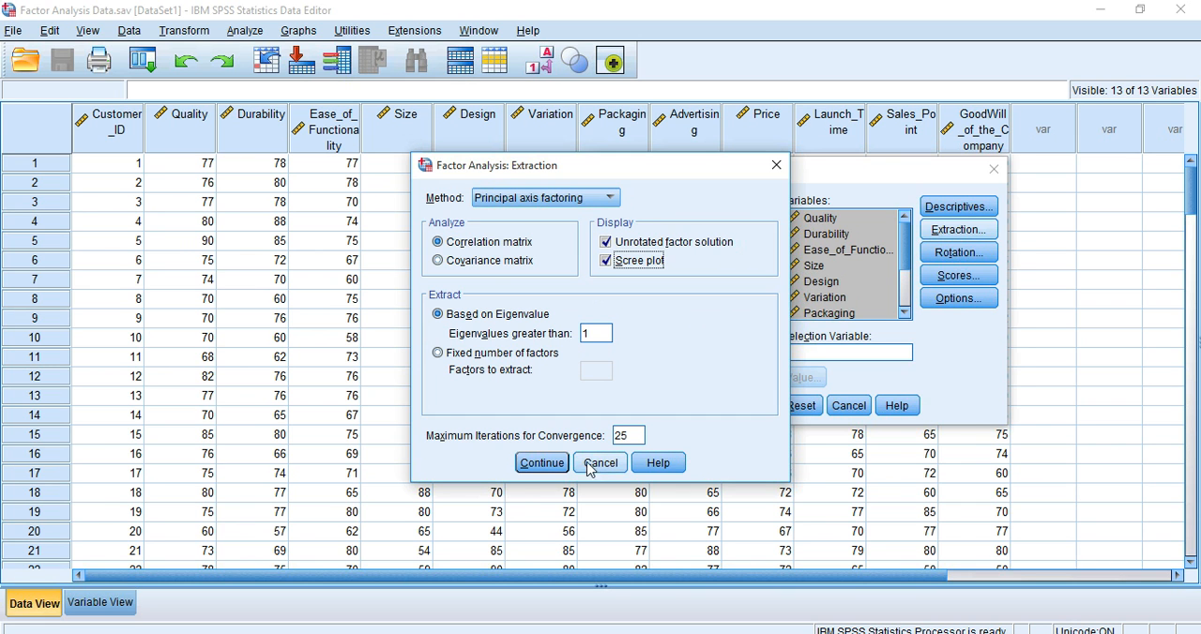
pyautogui.click(550, 464)
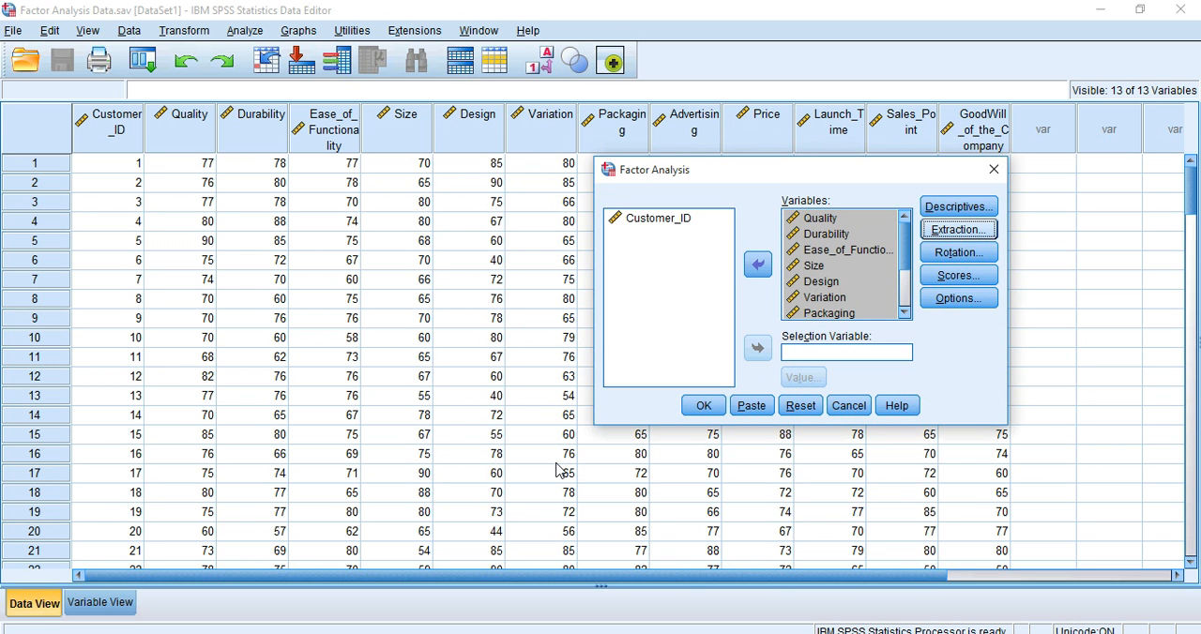
# Step: Set the factor rotation method to Promax
pyautogui.click(955, 254)
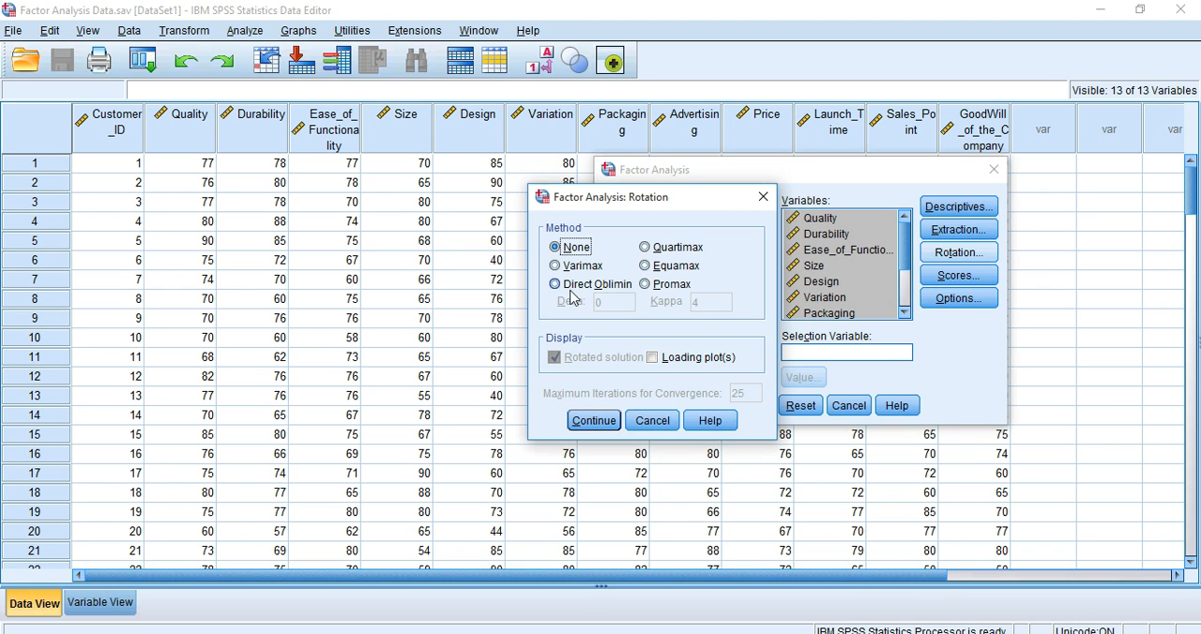
pyautogui.click(670, 286)
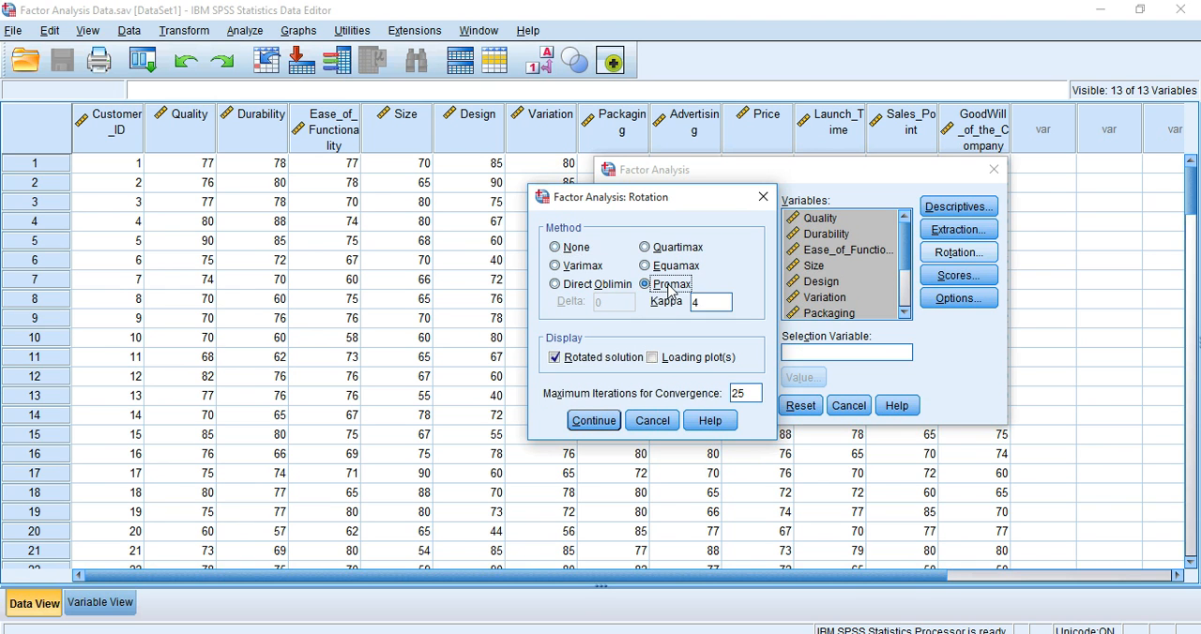
pyautogui.click(593, 420)
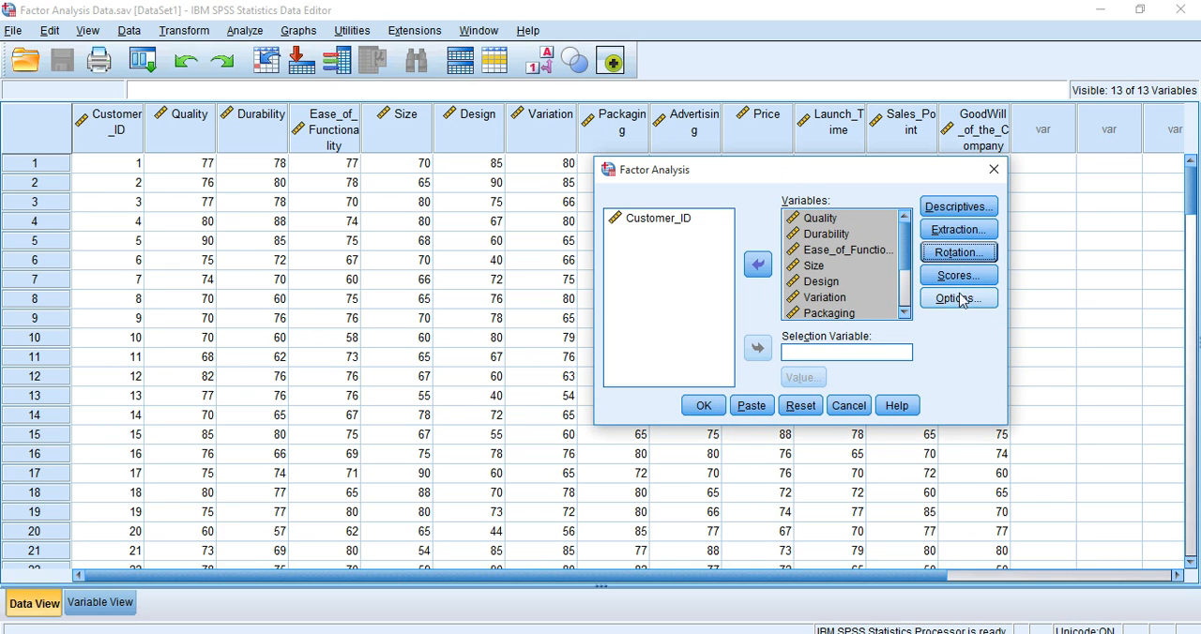
# Step: Suppress small coefficients with an absolute value below .3 and run the factor analysis
pyautogui.click(957, 298)
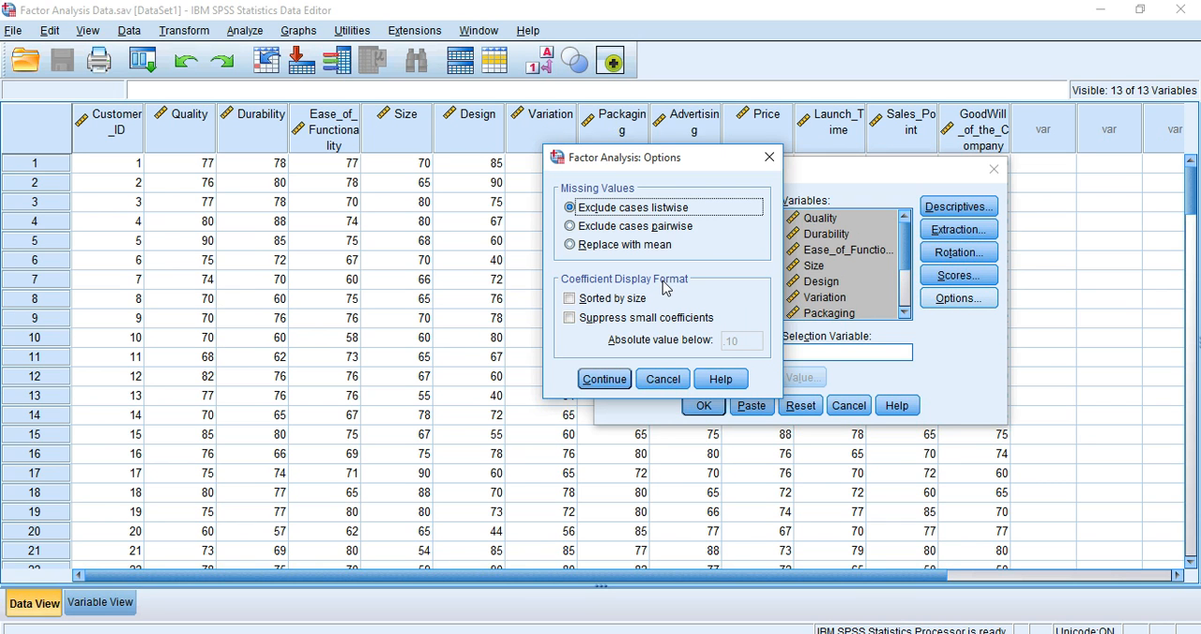
pyautogui.click(617, 325)
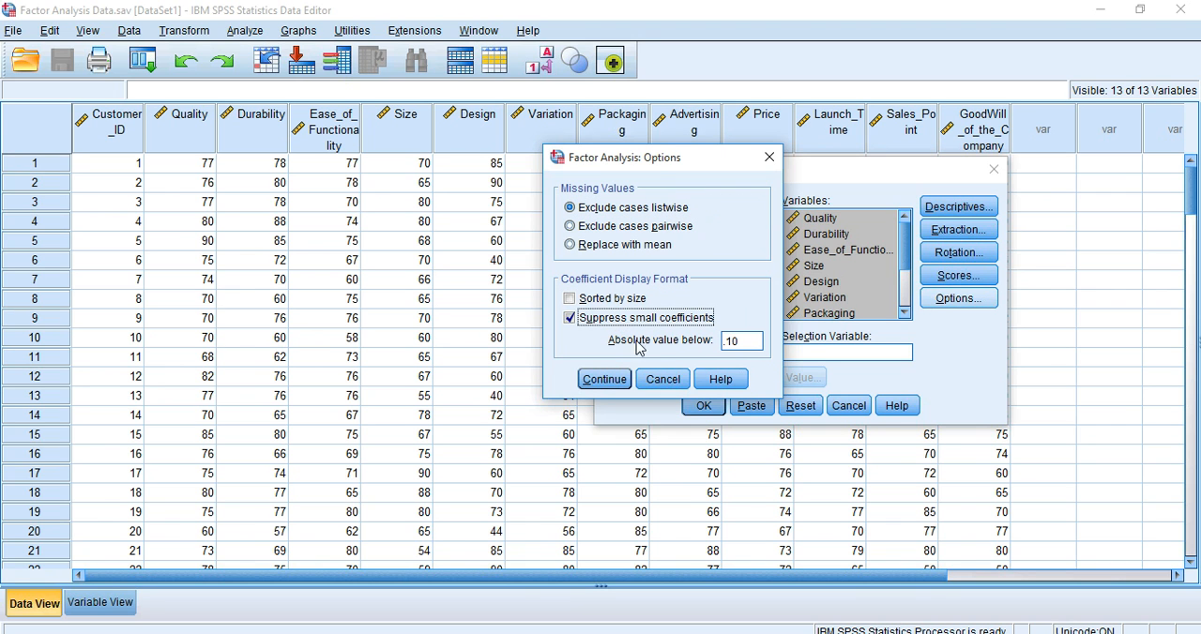
pyautogui.doubleClick(744, 341)
pyautogui.write('.3')
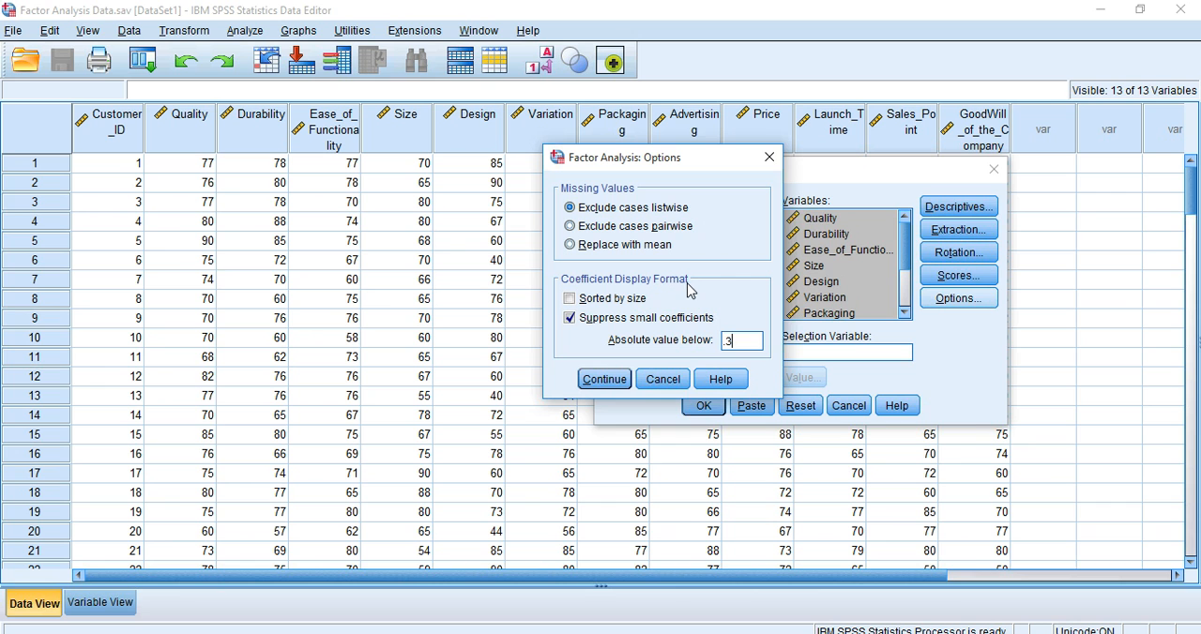
pyautogui.click(605, 381)
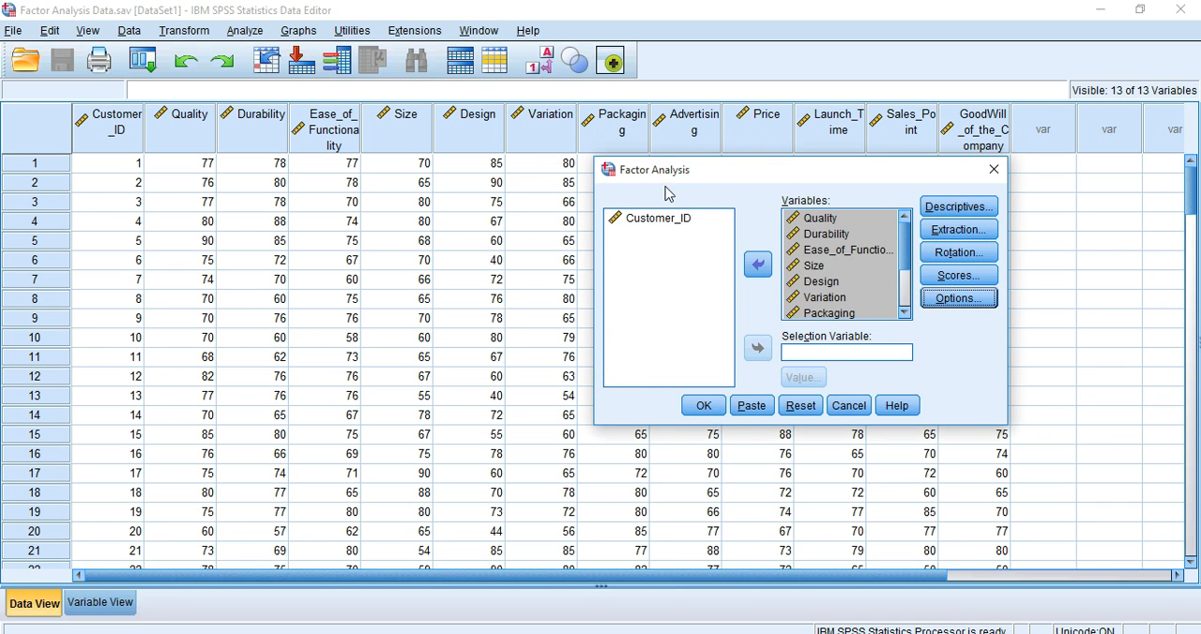
pyautogui.click(703, 407)
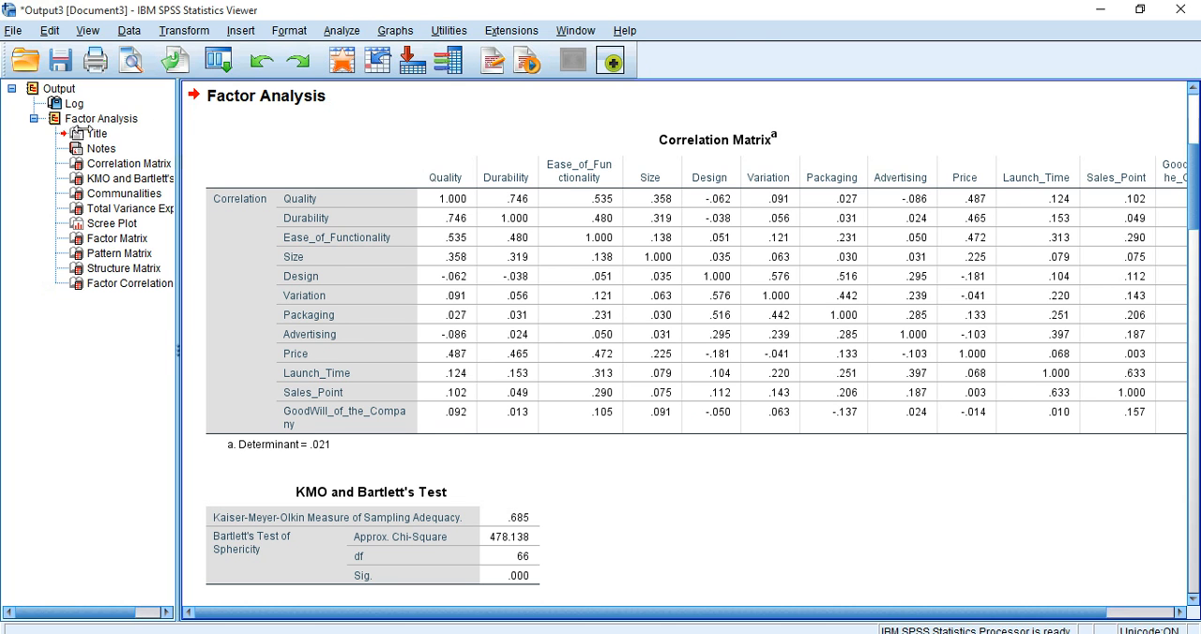
# Step: Narrow the output outline and examine the Correlation Matrix with its determinant, the KMO and Bartlett's Test, and the Communalities table
pyautogui.moveTo(64, 135); pyautogui.dragTo(70, 139)
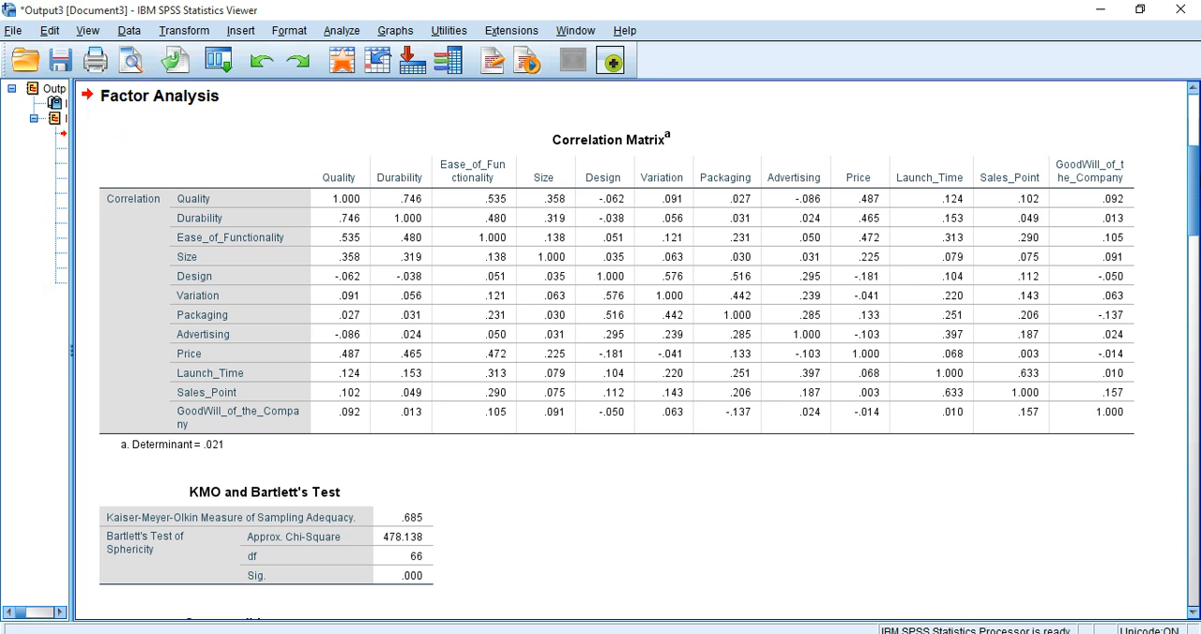
pyautogui.scroll(-3, 946, 269)
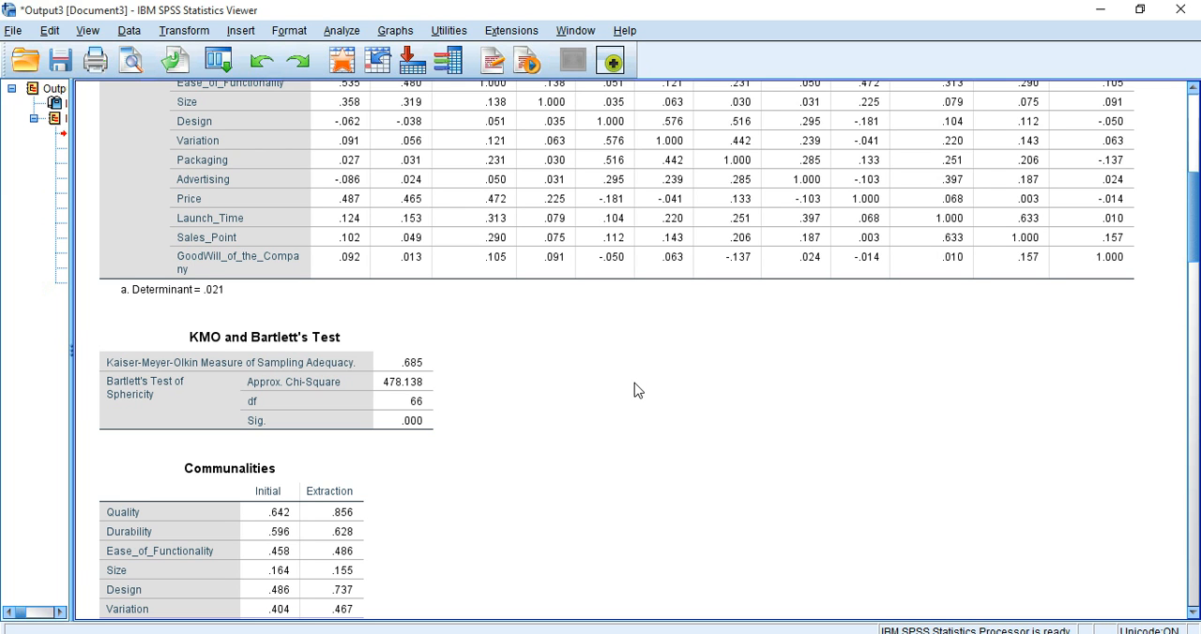
pyautogui.moveTo(1193, 220); pyautogui.dragTo(1193, 285)
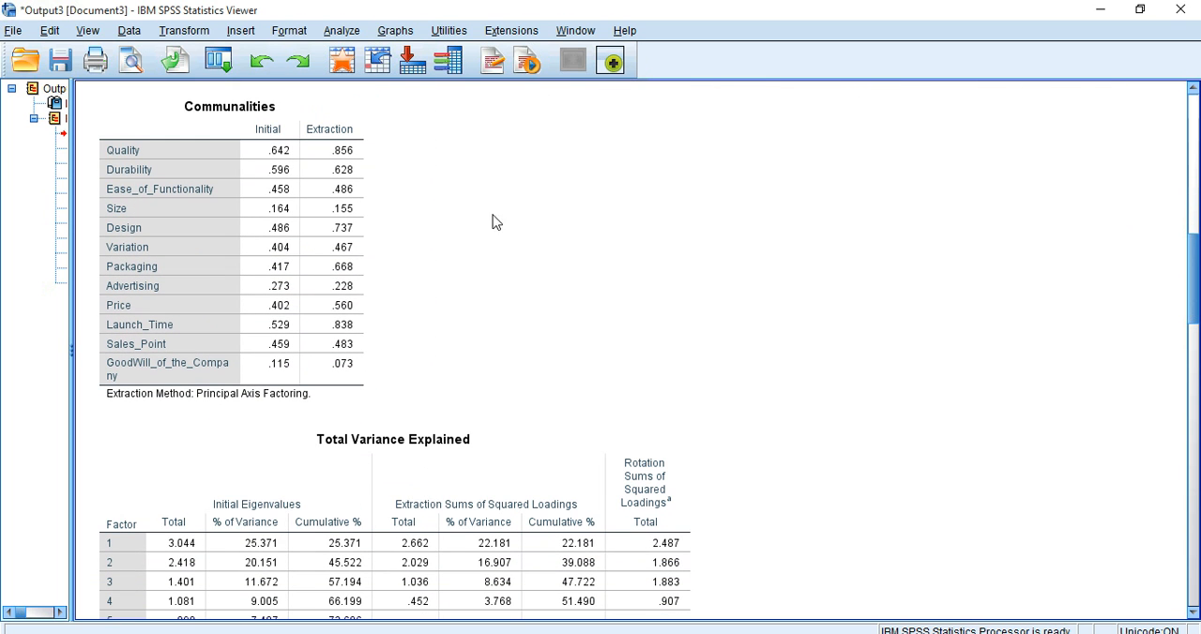
pyautogui.click(291, 293)
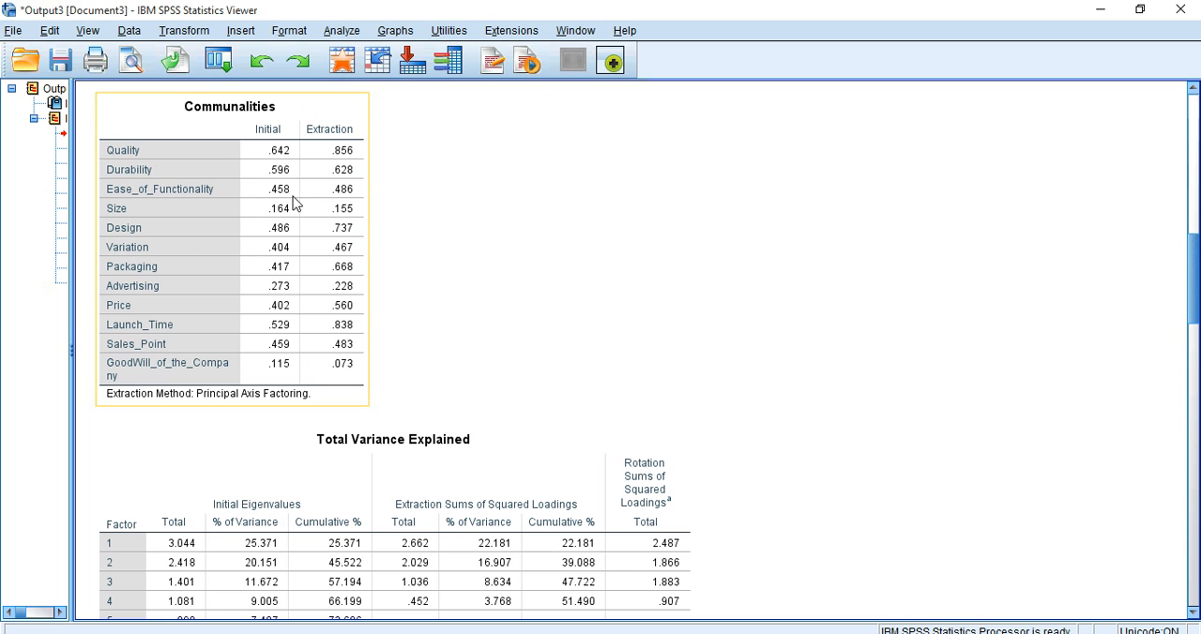
pyautogui.click(531, 259)
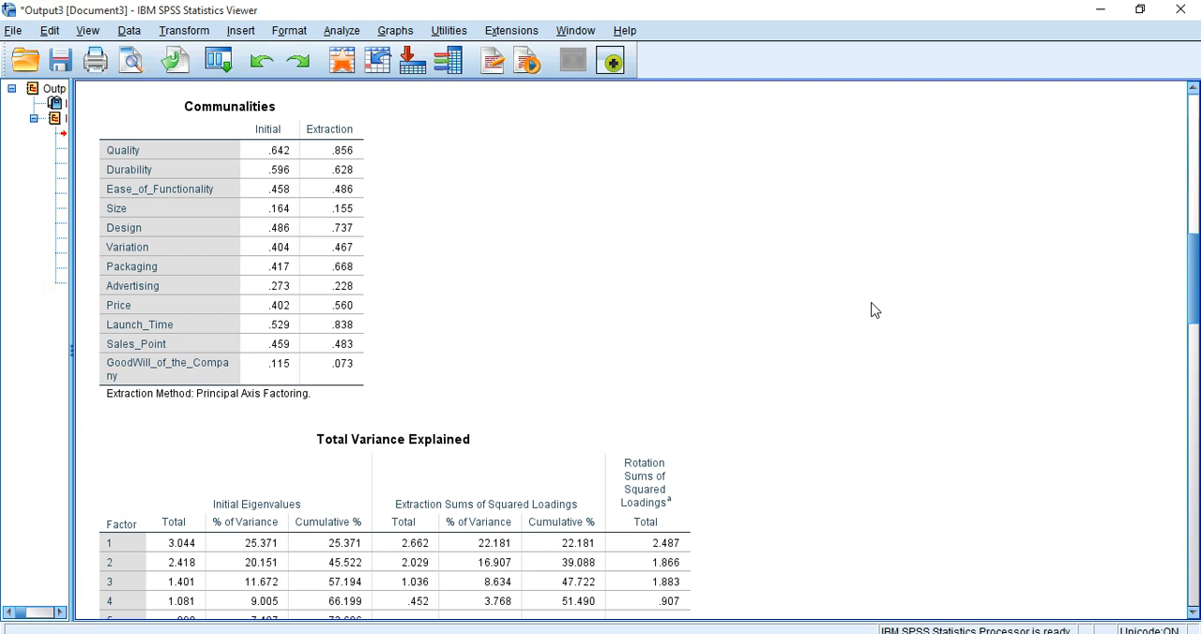
pyautogui.moveTo(1193, 280); pyautogui.dragTo(1195, 188)
pyautogui.click(576, 374)
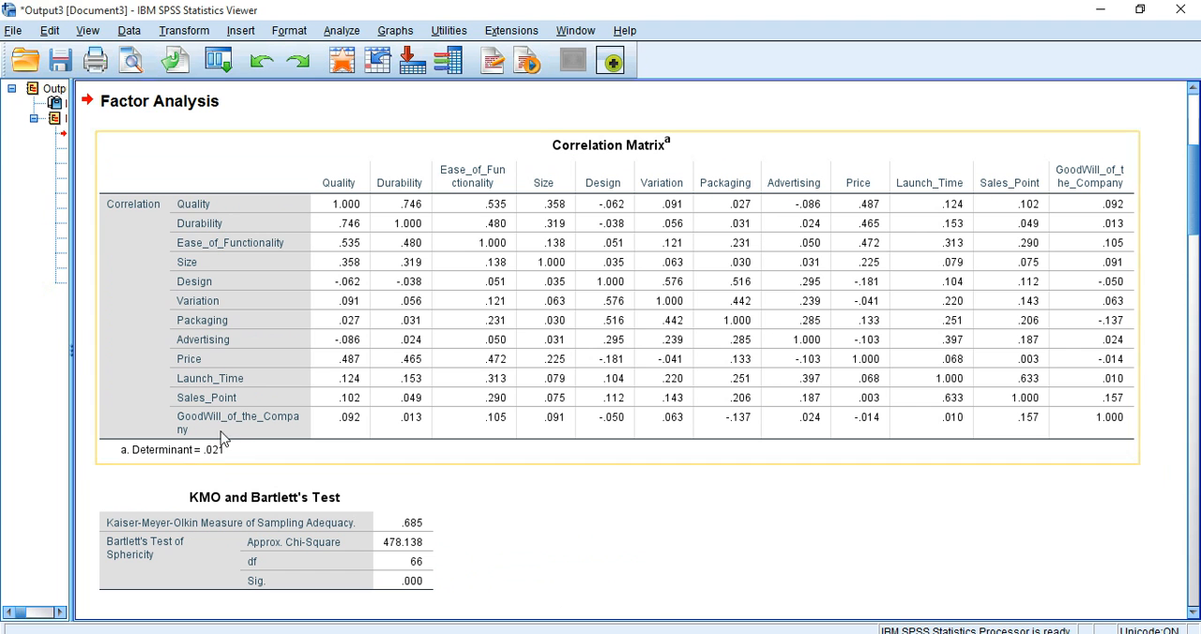
pyautogui.moveTo(1194, 207); pyautogui.dragTo(1195, 244)
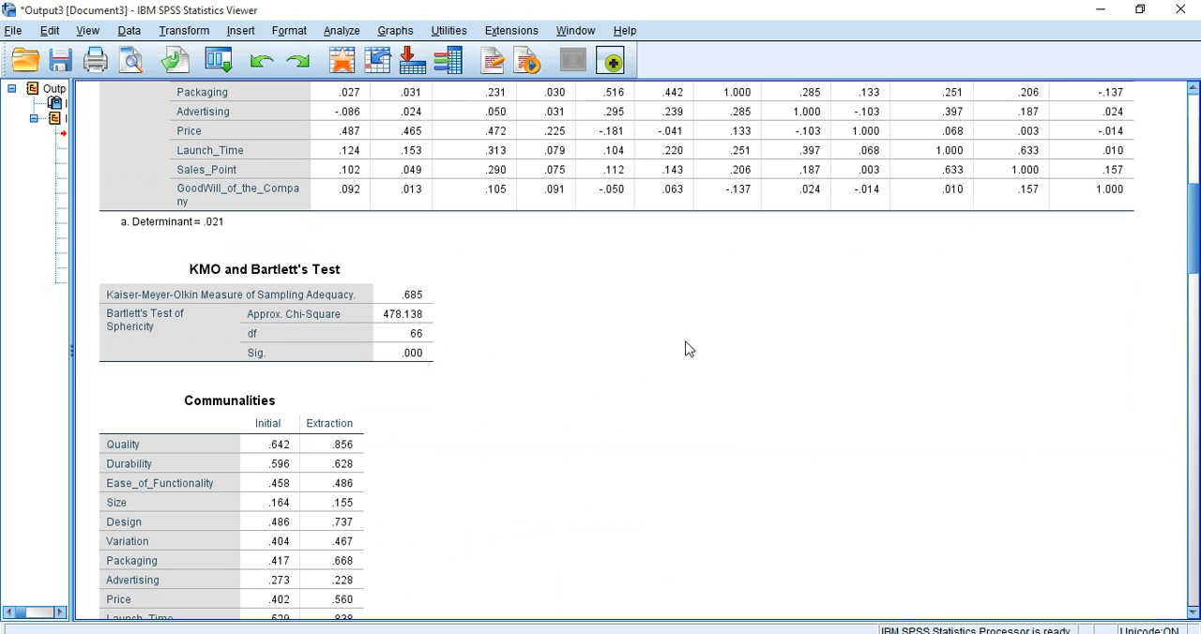
pyautogui.moveTo(1198, 222); pyautogui.dragTo(1197, 249)
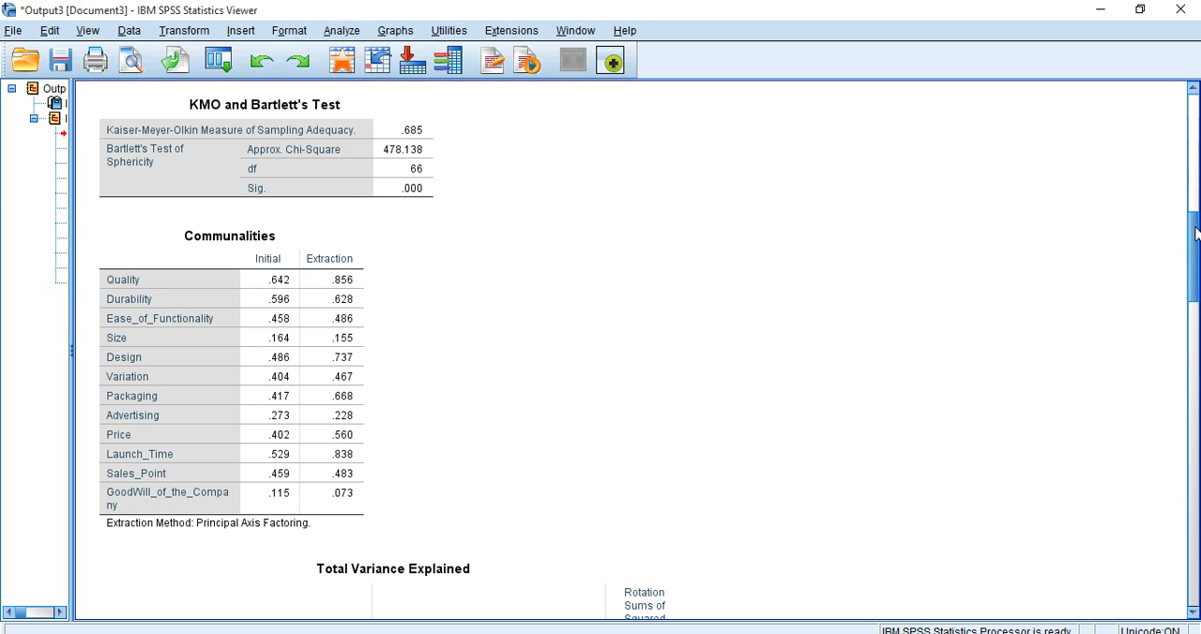
# Step: Examine the eigenvalues and explained variance in the Total Variance Explained table, and the bend of the Scree Plot
pyautogui.moveTo(1196, 232); pyautogui.dragTo(1196, 292)
pyautogui.click(237, 316)
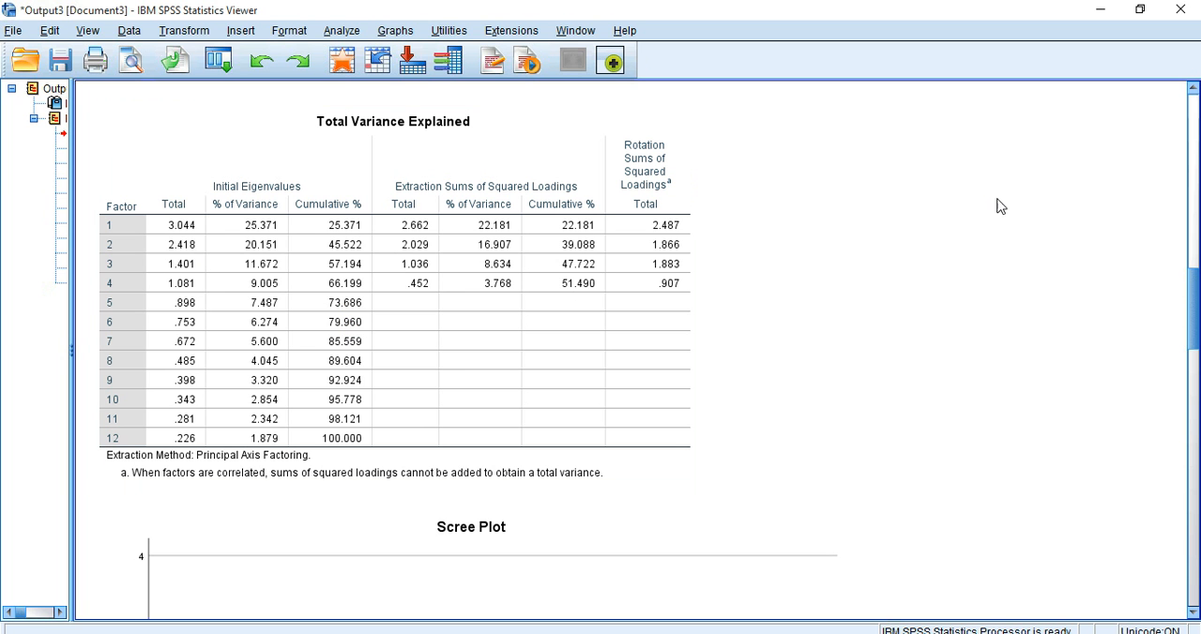
pyautogui.moveTo(1193, 289); pyautogui.dragTo(1193, 355)
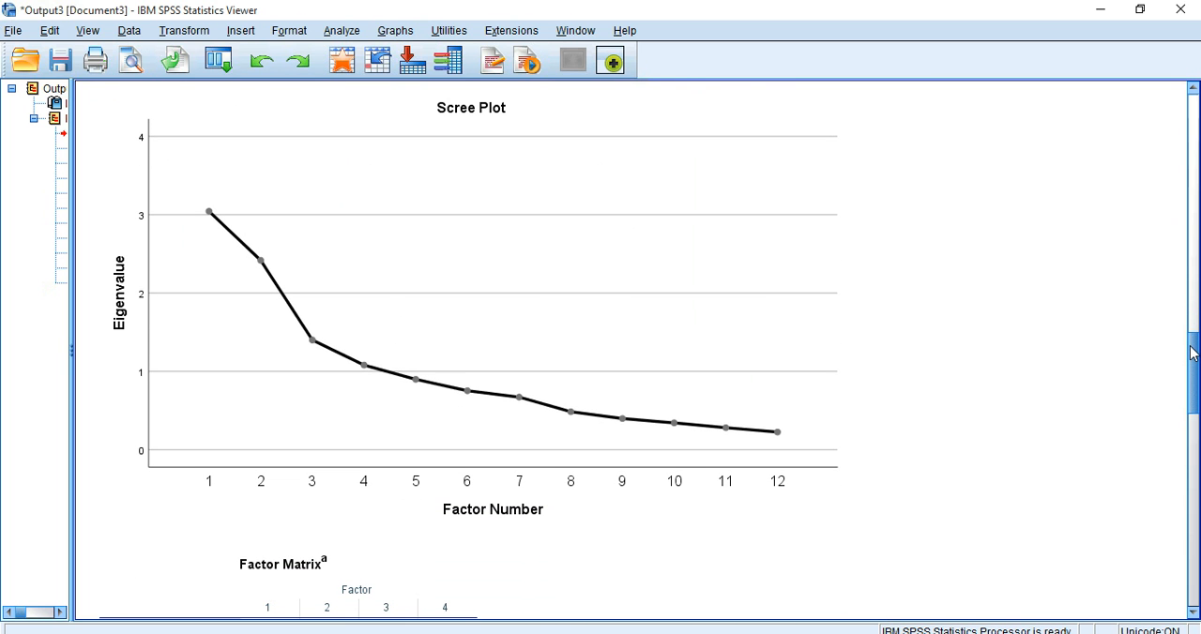
pyautogui.click(648, 246)
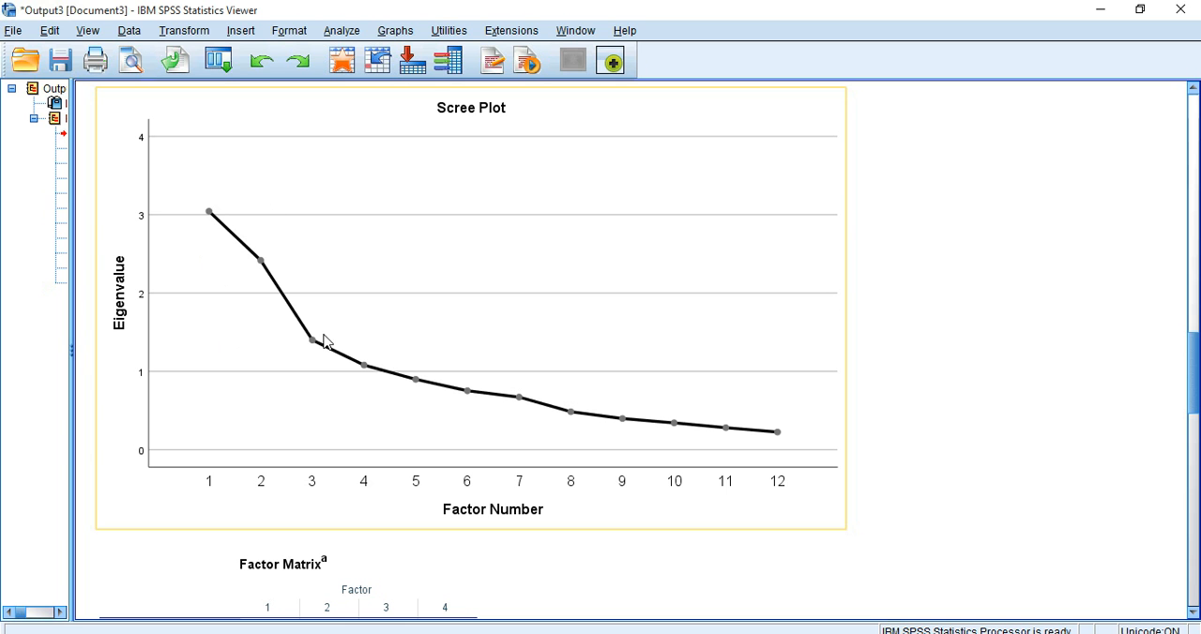
pyautogui.click(967, 283)
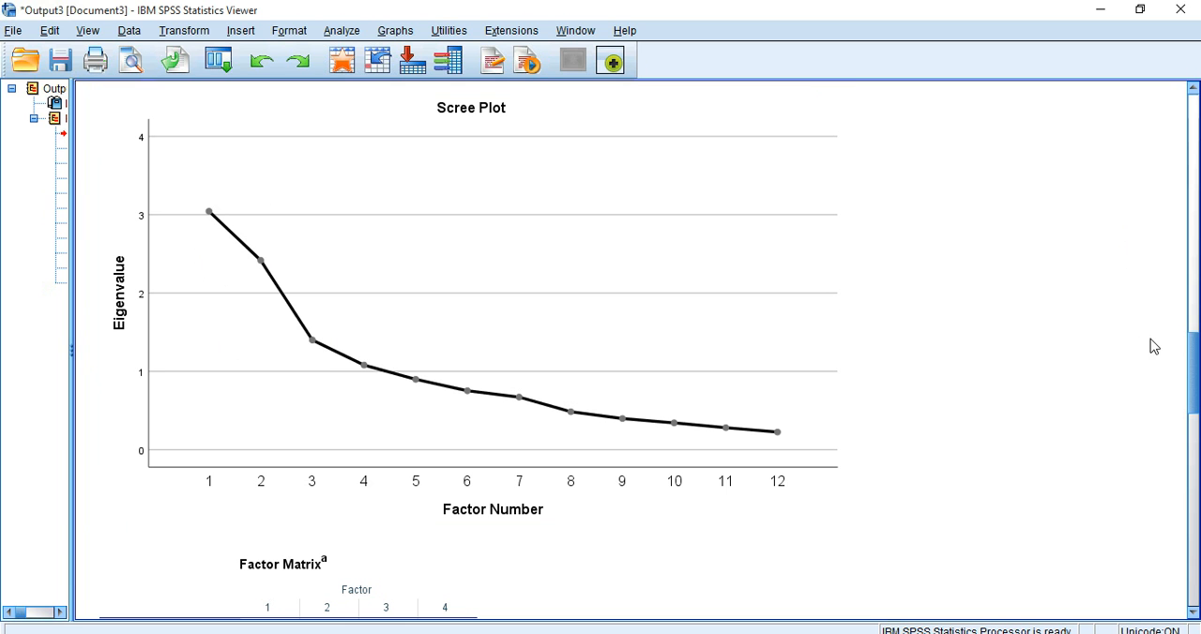
# Step: Return to the Communalities table and compare the initial and extraction values of the variables
pyautogui.moveTo(1194, 355); pyautogui.dragTo(1179, 224)
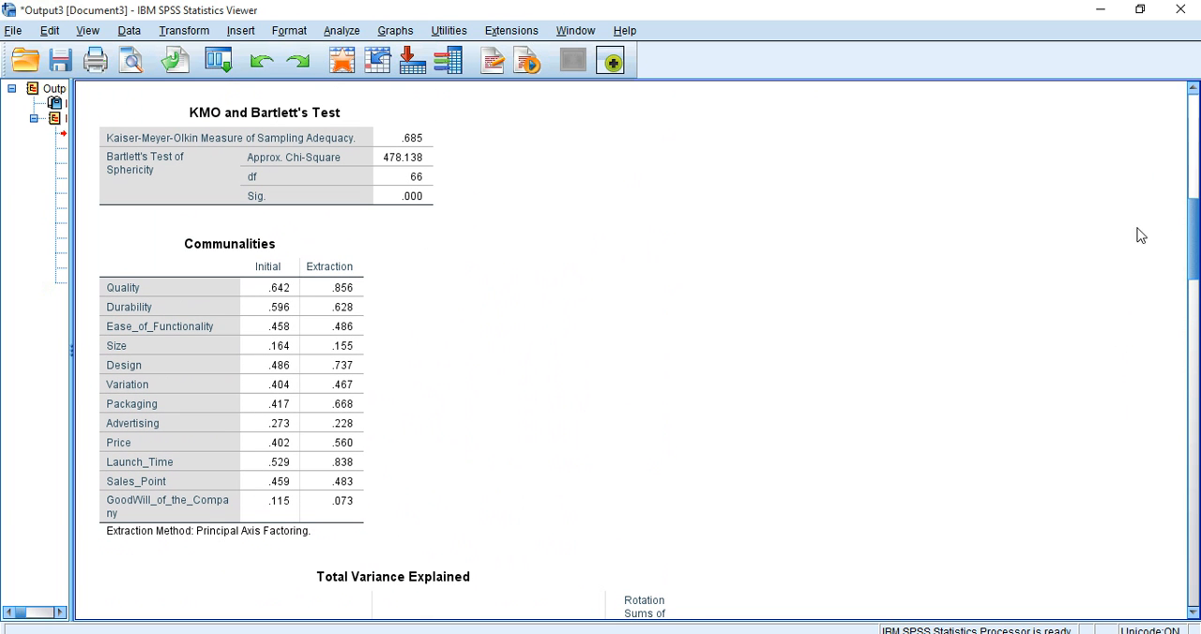
pyautogui.click(302, 280)
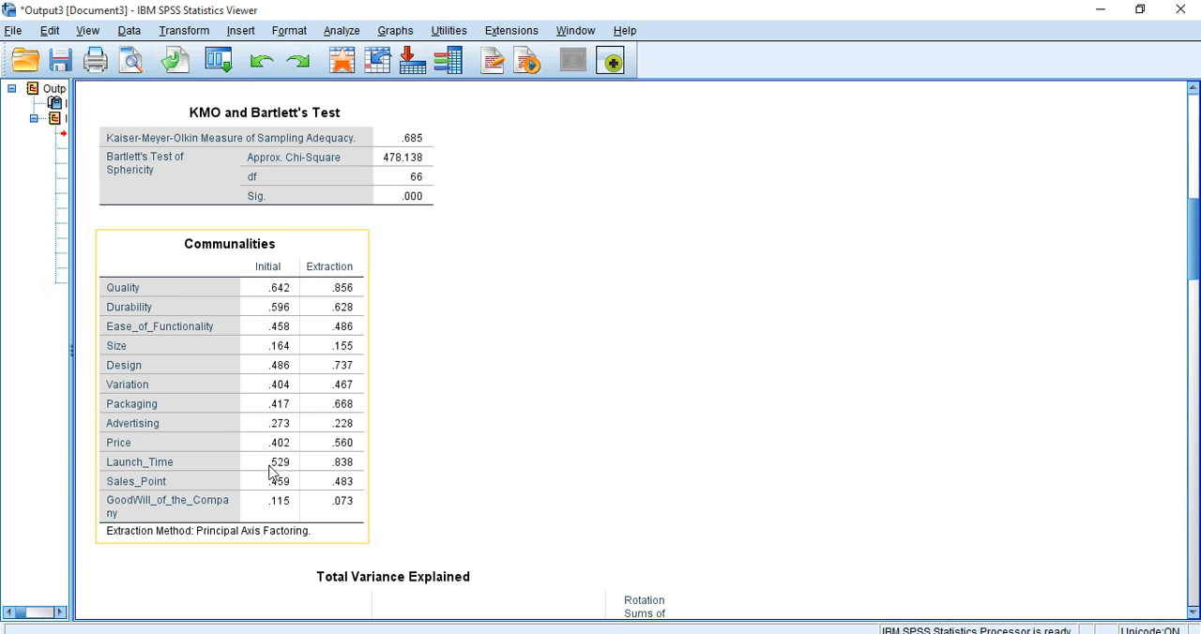
pyautogui.click(496, 341)
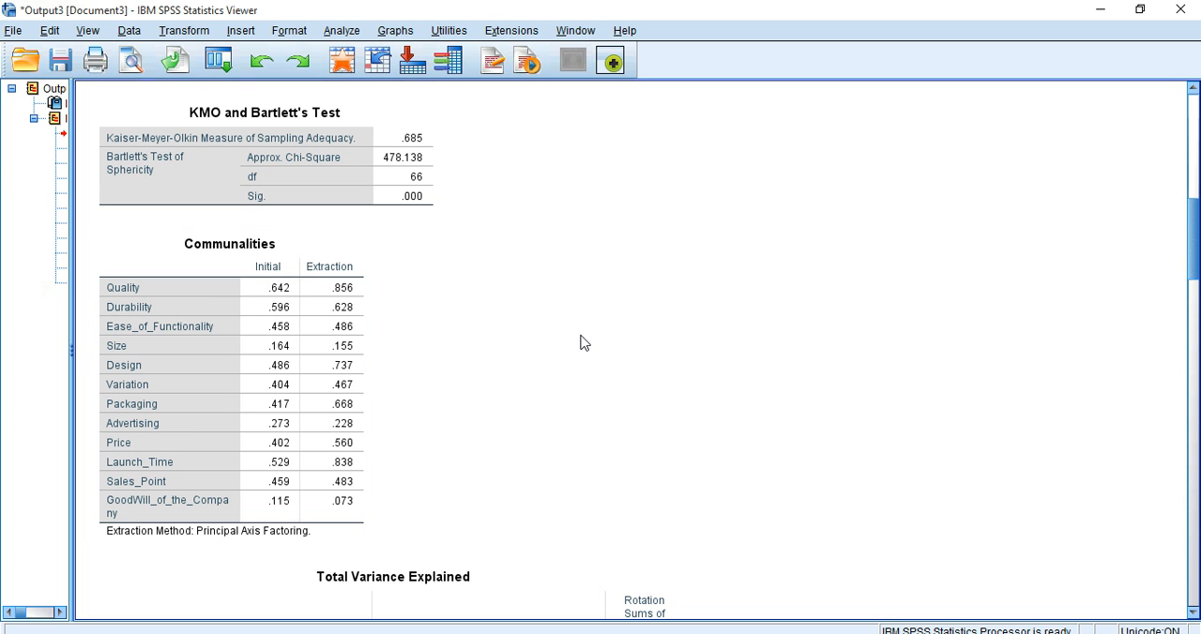
pyautogui.click(321, 313)
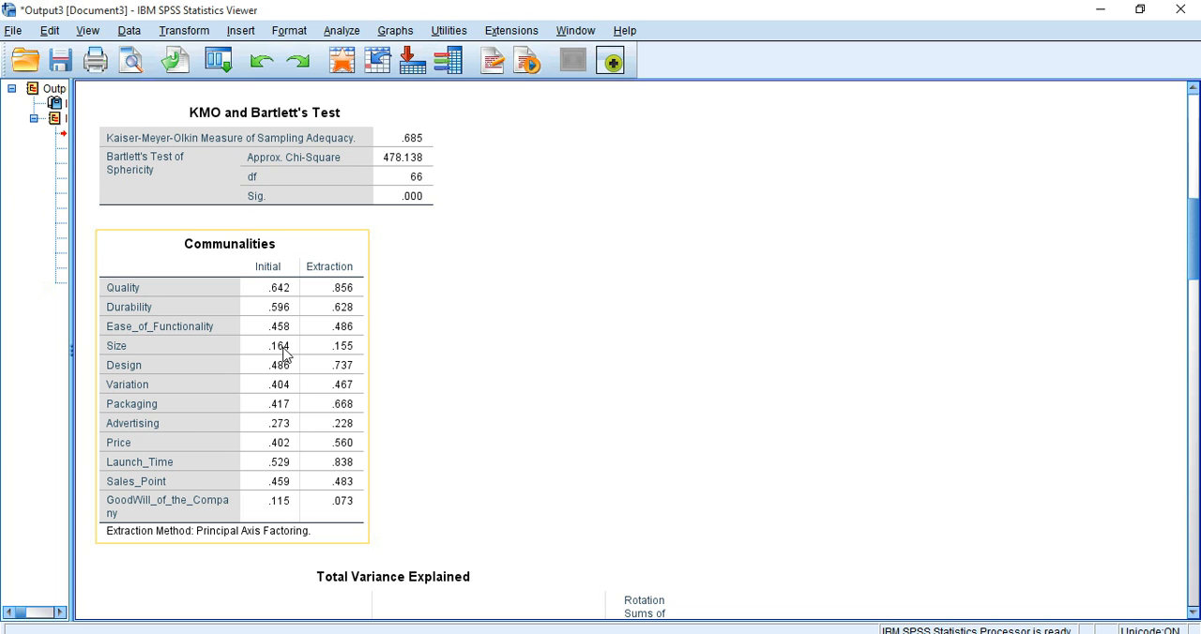
pyautogui.click(401, 383)
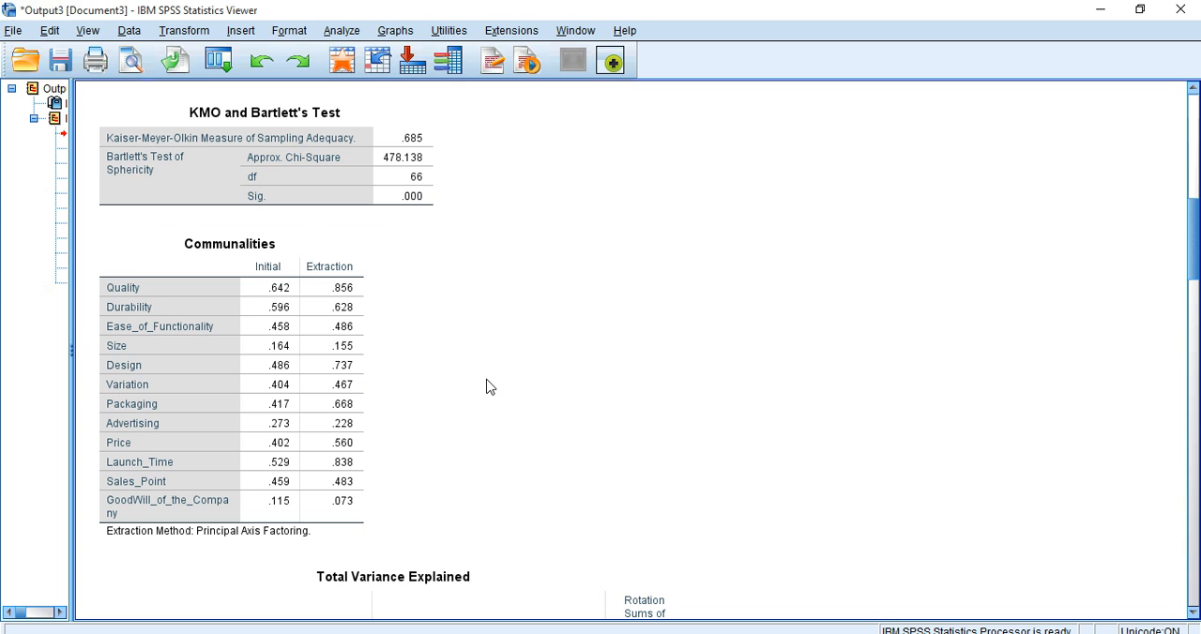
pyautogui.click(307, 416)
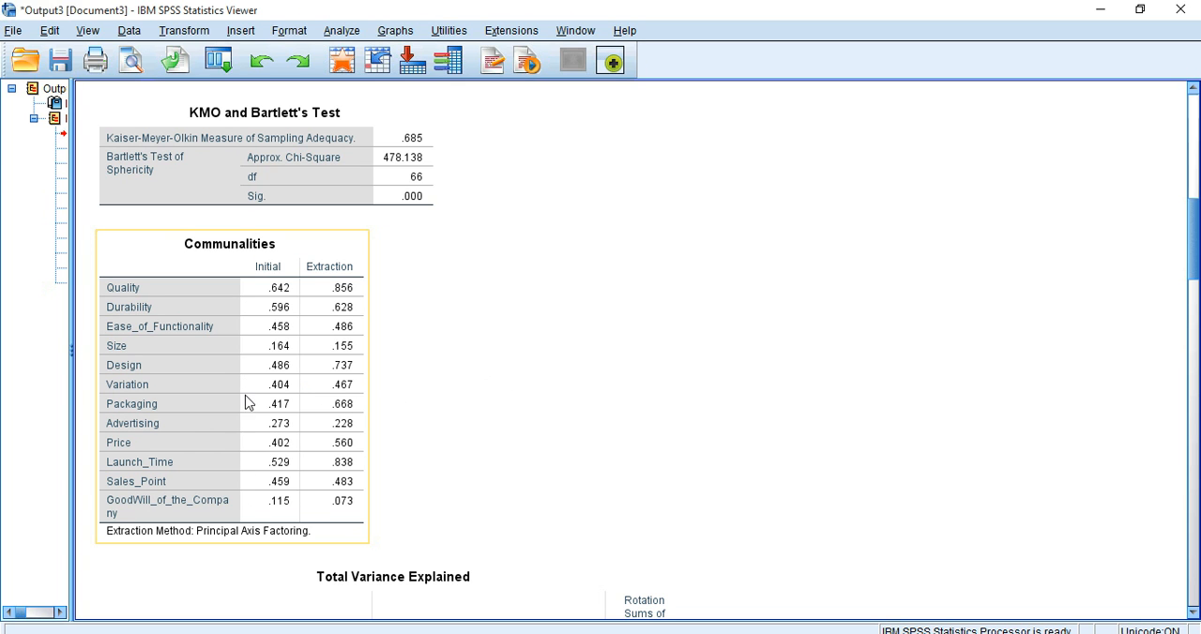
pyautogui.click(512, 335)
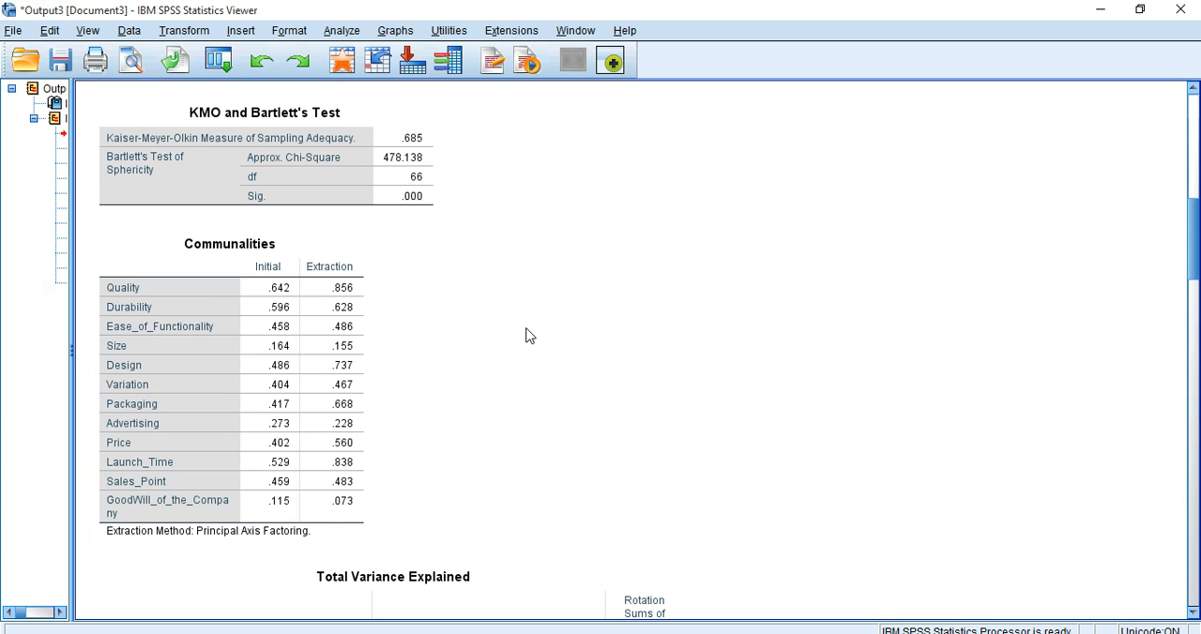
pyautogui.click(330, 346)
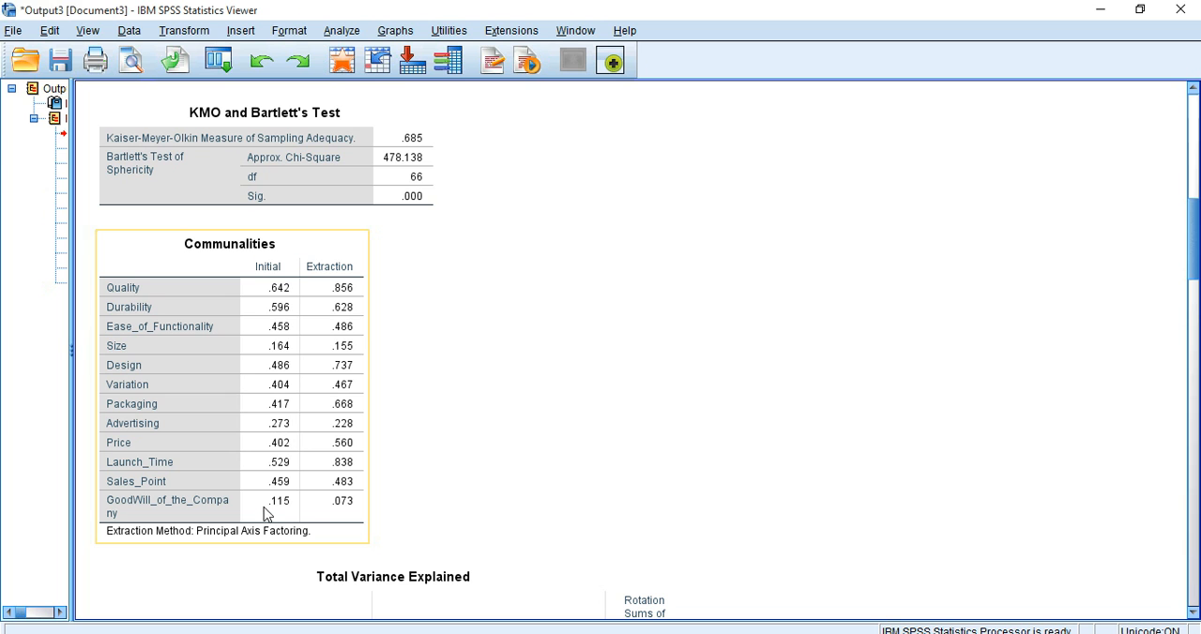
pyautogui.click(469, 405)
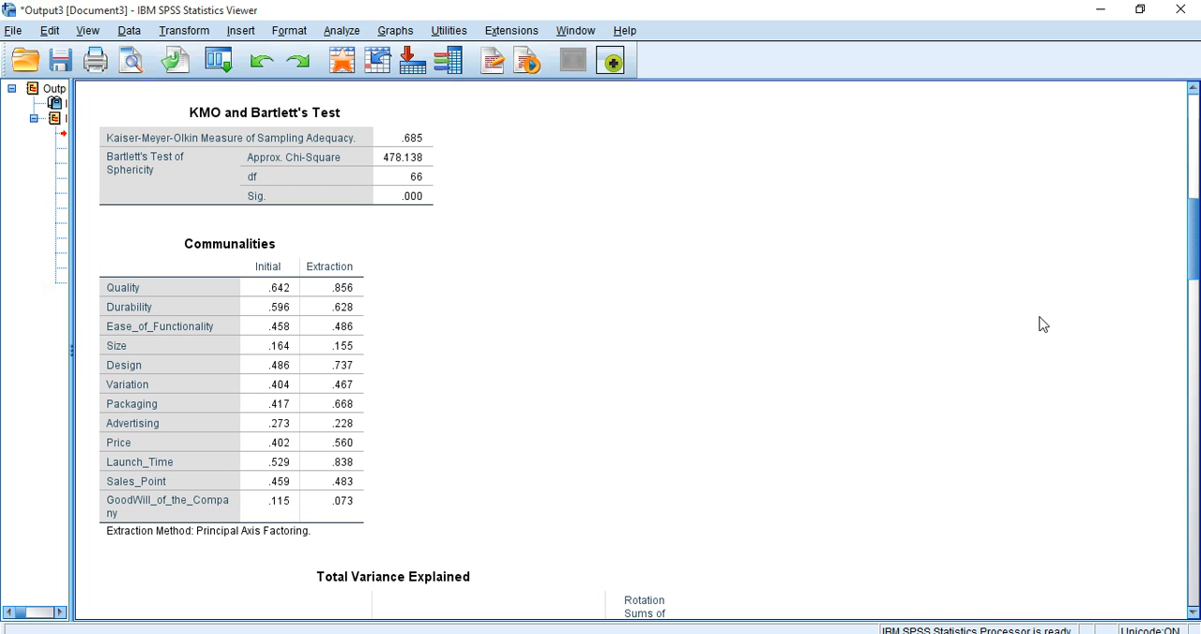
# Step: Examine the unrotated loadings of each variable on the four factors in the Factor Matrix
pyautogui.scroll(-1, 1194, 227)
pyautogui.scroll(-10, 1194, 228)
pyautogui.scroll(-7, 647, 349)
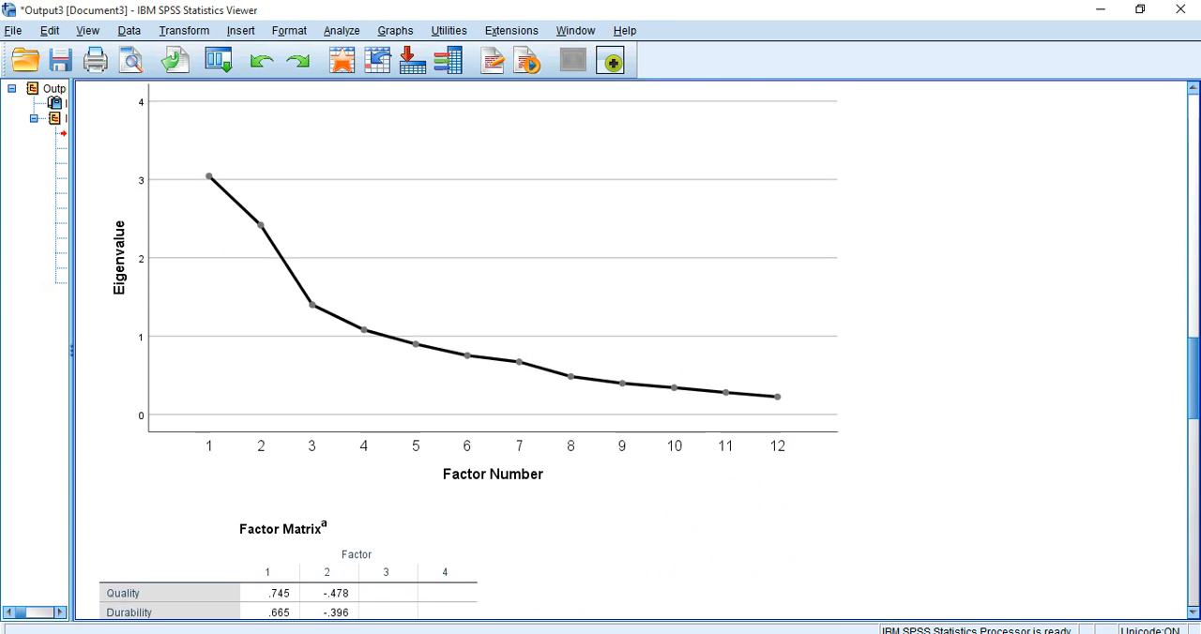
pyautogui.scroll(-4, 647, 349)
pyautogui.scroll(-3, 383, 290)
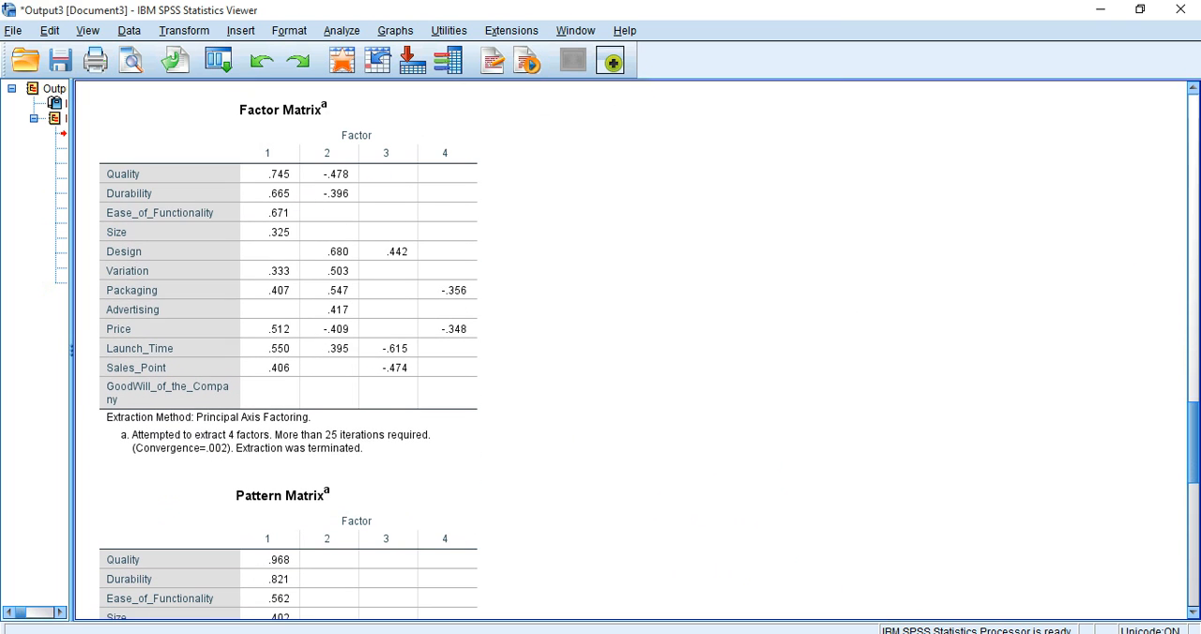
pyautogui.click(441, 390)
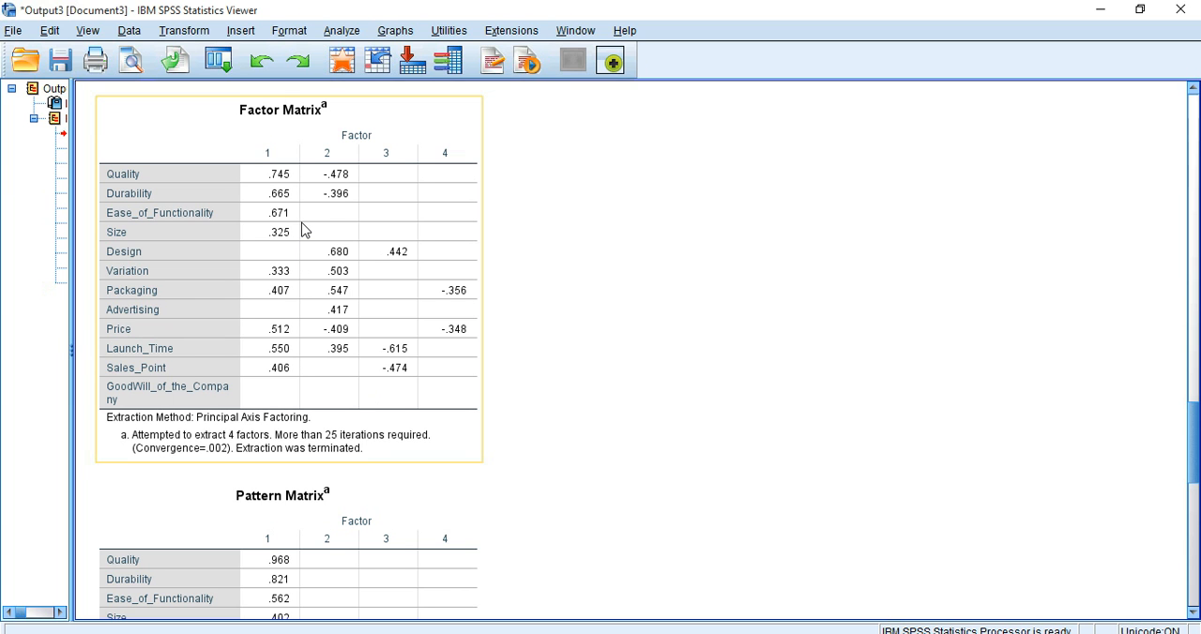
pyautogui.click(585, 203)
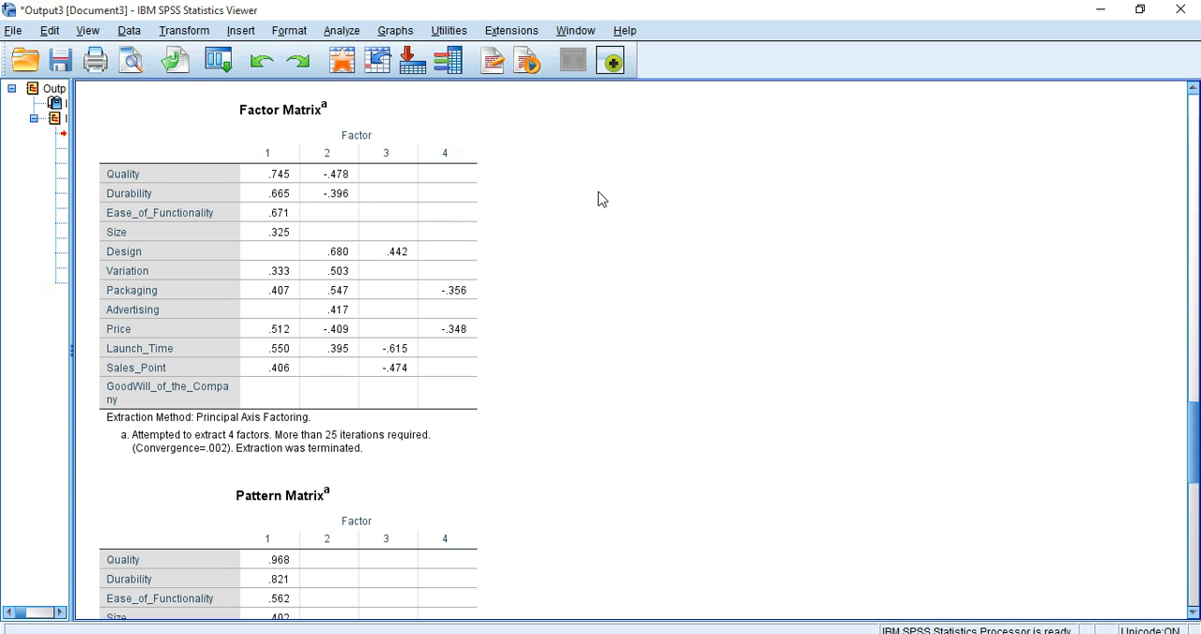
pyautogui.click(370, 143)
pyautogui.click(1064, 338)
# Step: Examine the Pattern Matrix for each factor's variables, cross-loadings on Packaging and Price, and variables without loadings
pyautogui.moveTo(1196, 428); pyautogui.dragTo(1197, 486)
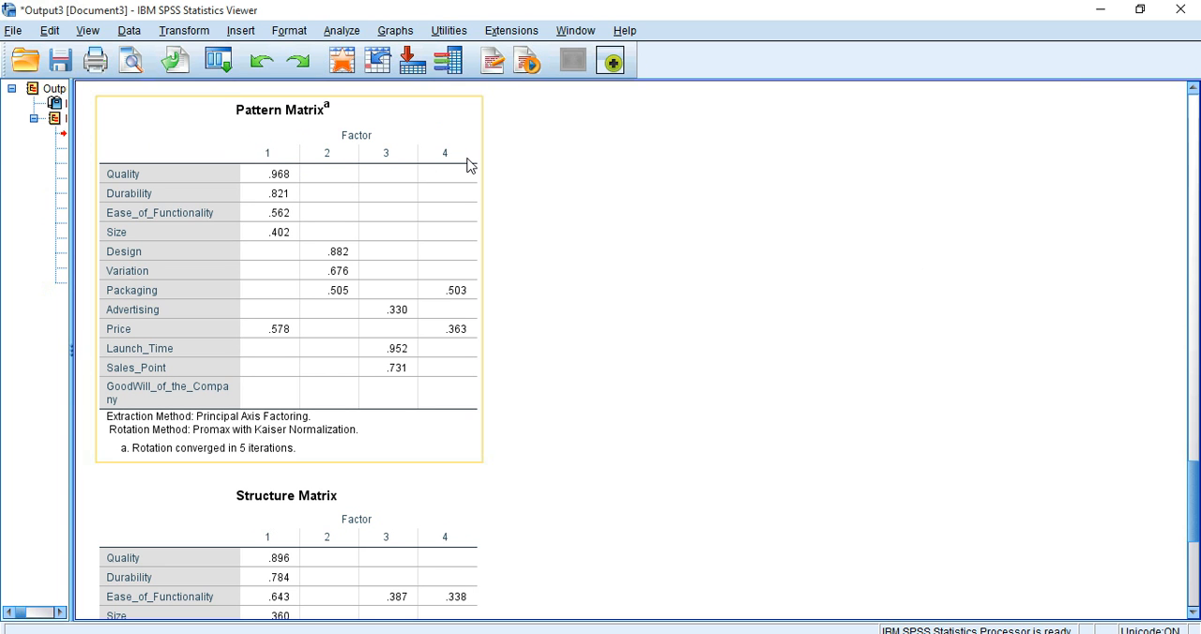
pyautogui.click(544, 182)
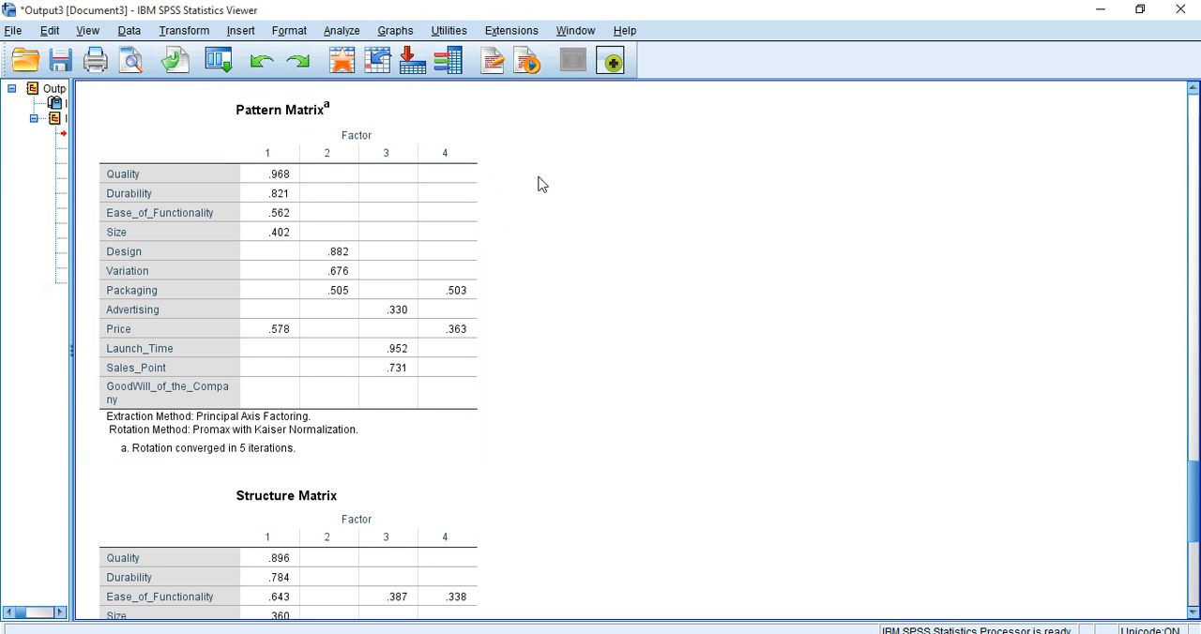
pyautogui.click(316, 161)
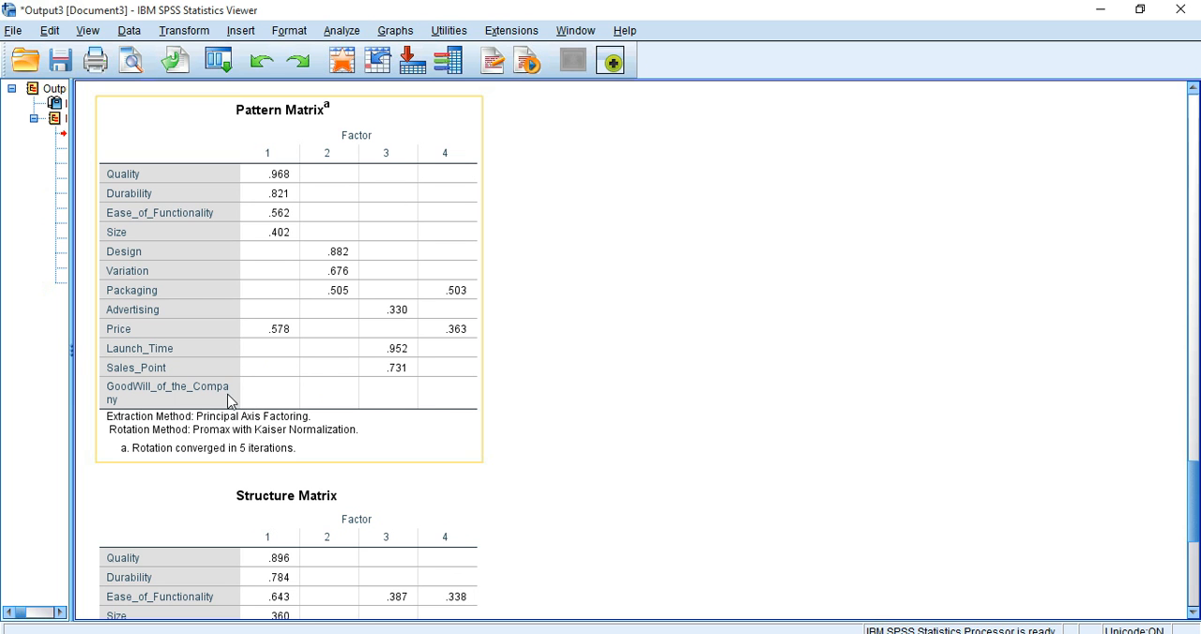
pyautogui.click(537, 418)
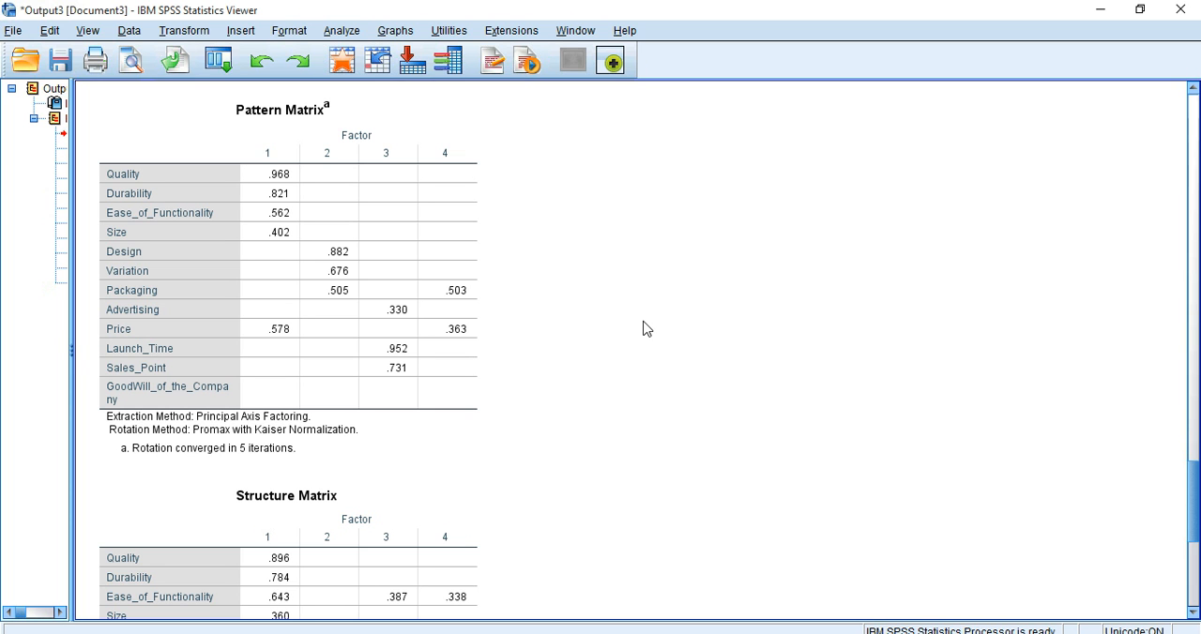
pyautogui.click(258, 312)
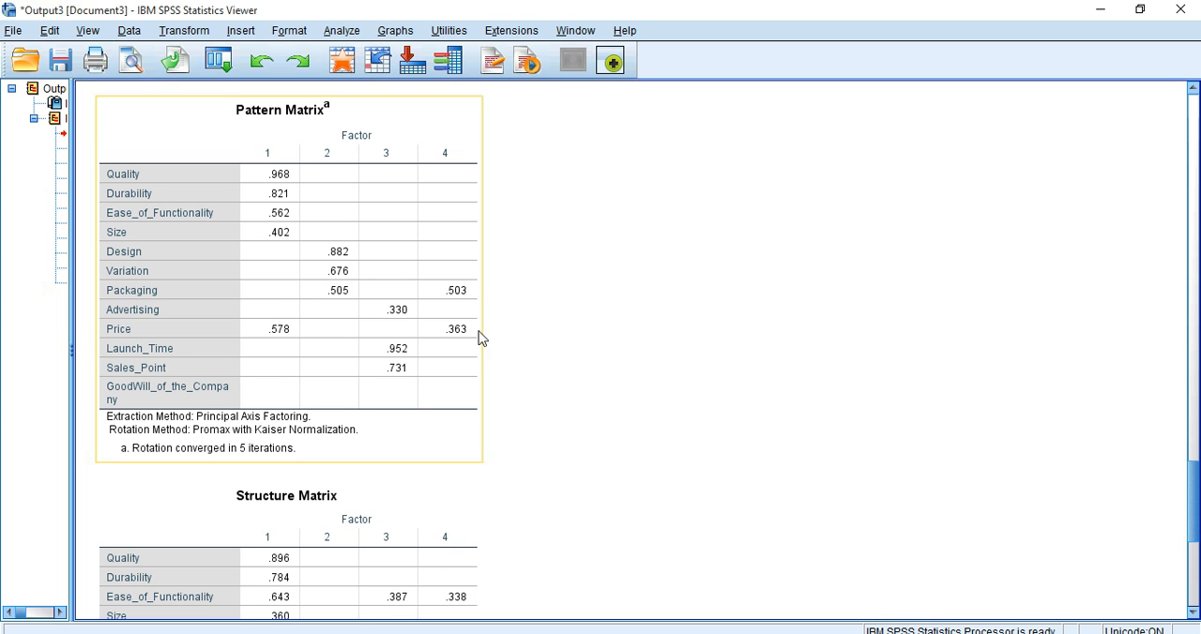
pyautogui.click(734, 339)
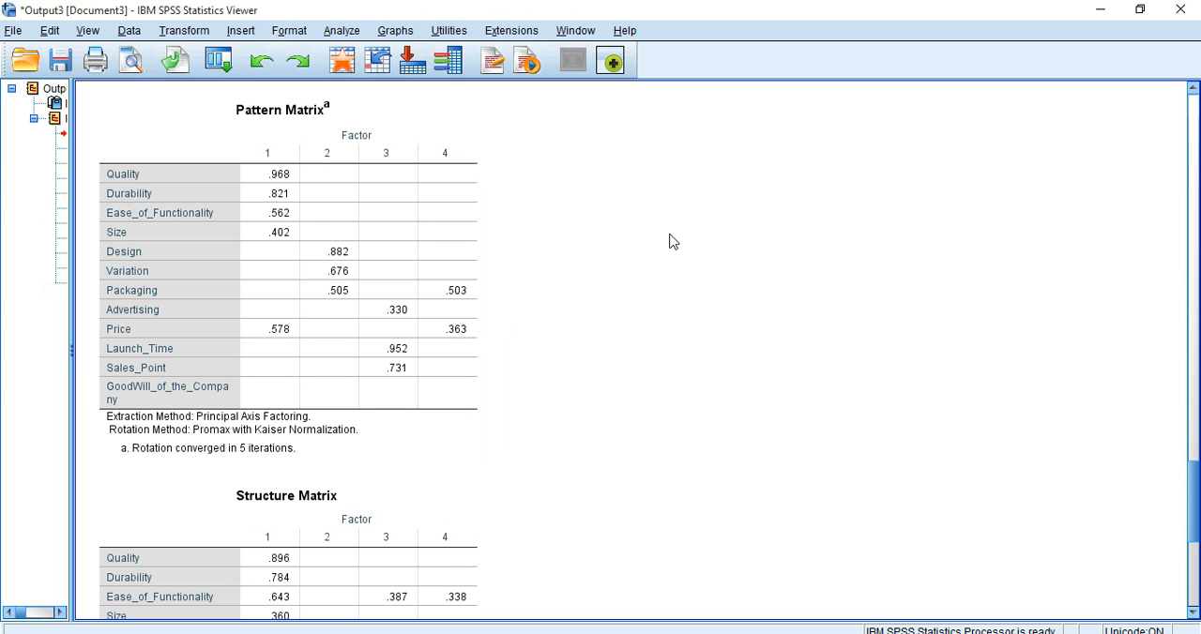
pyautogui.click(385, 302)
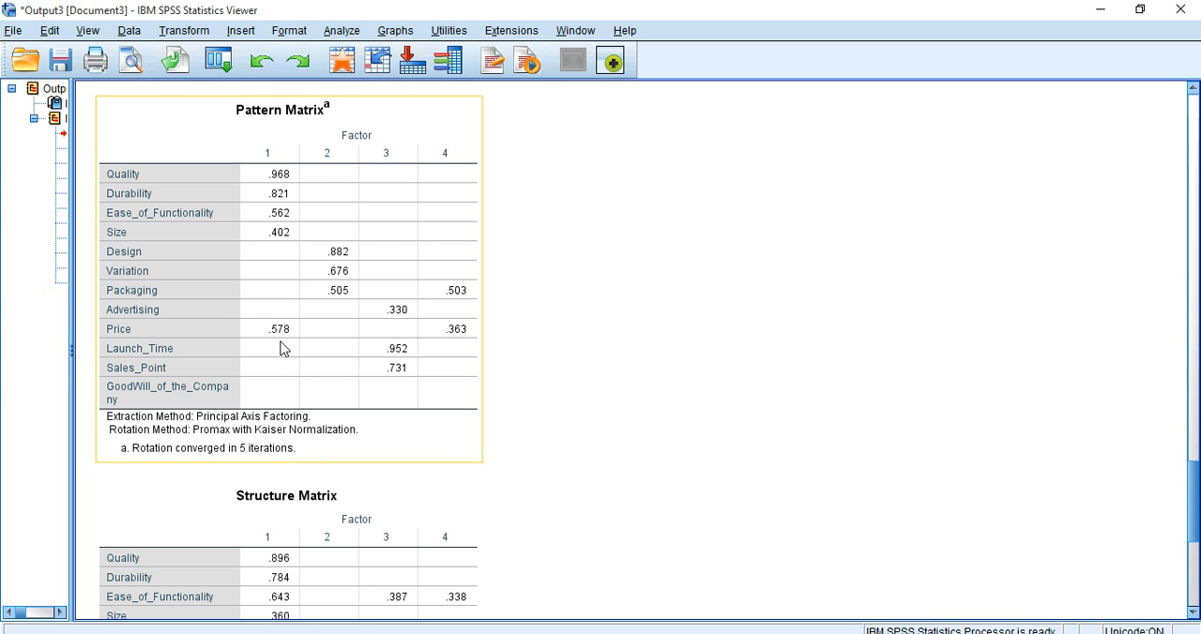
# Step: Check the communalities of GoodWill_of_the_Company again and return to the Pattern Matrix
pyautogui.moveTo(1191, 499); pyautogui.dragTo(1196, 222)
pyautogui.click(269, 574)
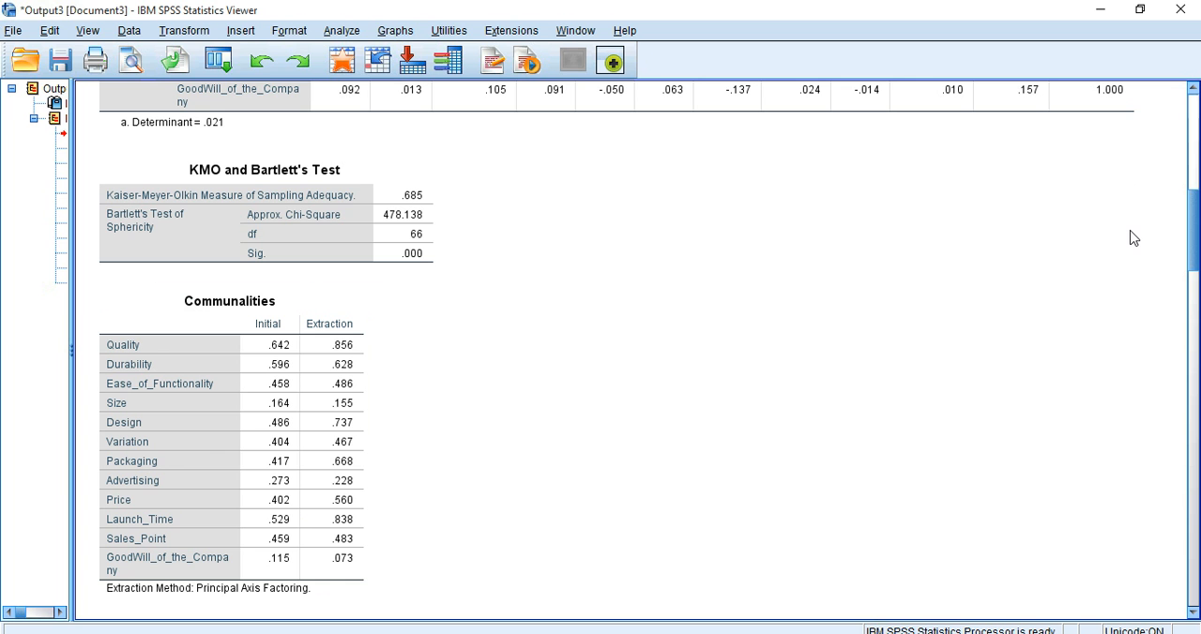
pyautogui.moveTo(1195, 220); pyautogui.dragTo(1195, 511)
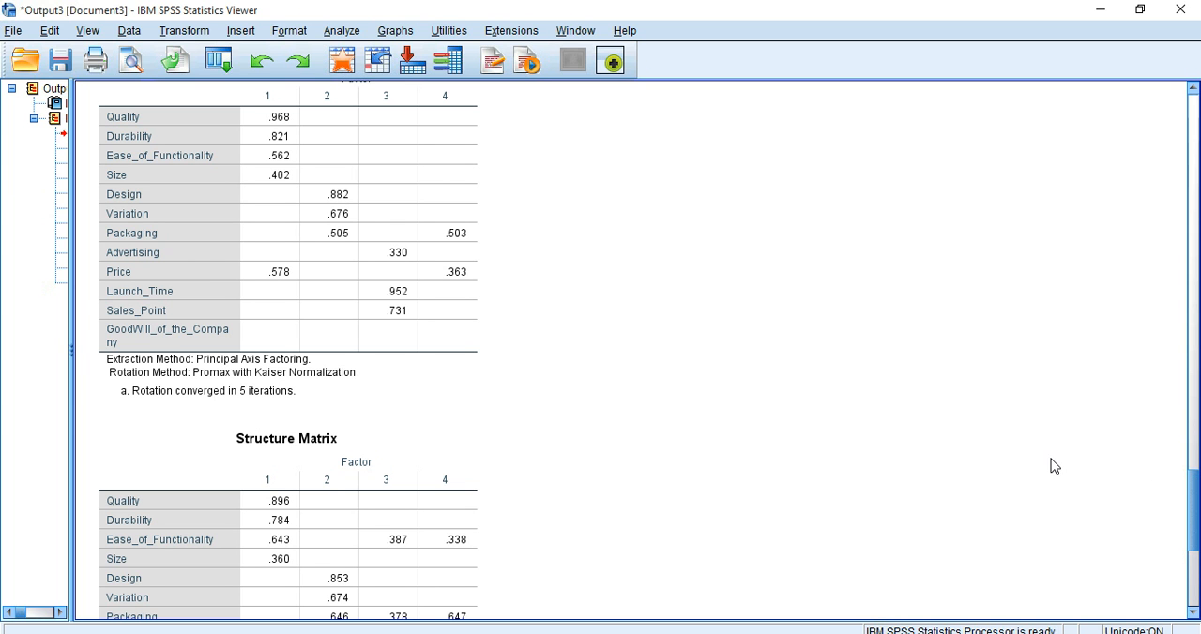
# Step: Start a Reliability Analysis with the Alpha model and add all variables except Customer_ID as items
pyautogui.click(340, 32)
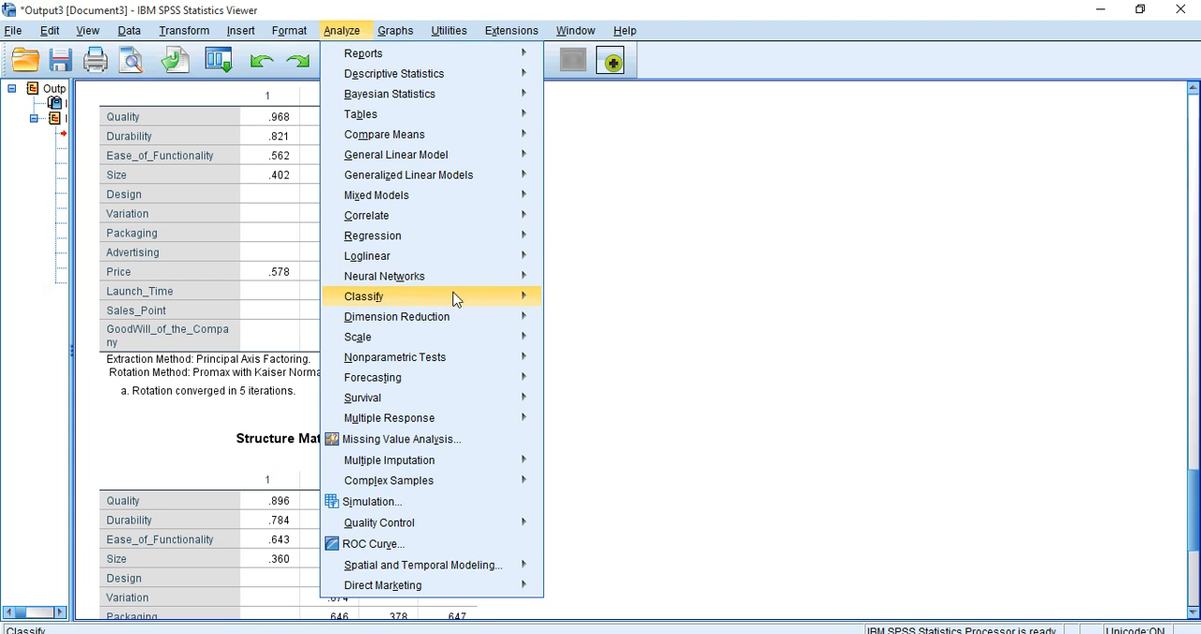
pyautogui.moveTo(461, 340)
pyautogui.moveTo(526, 339)
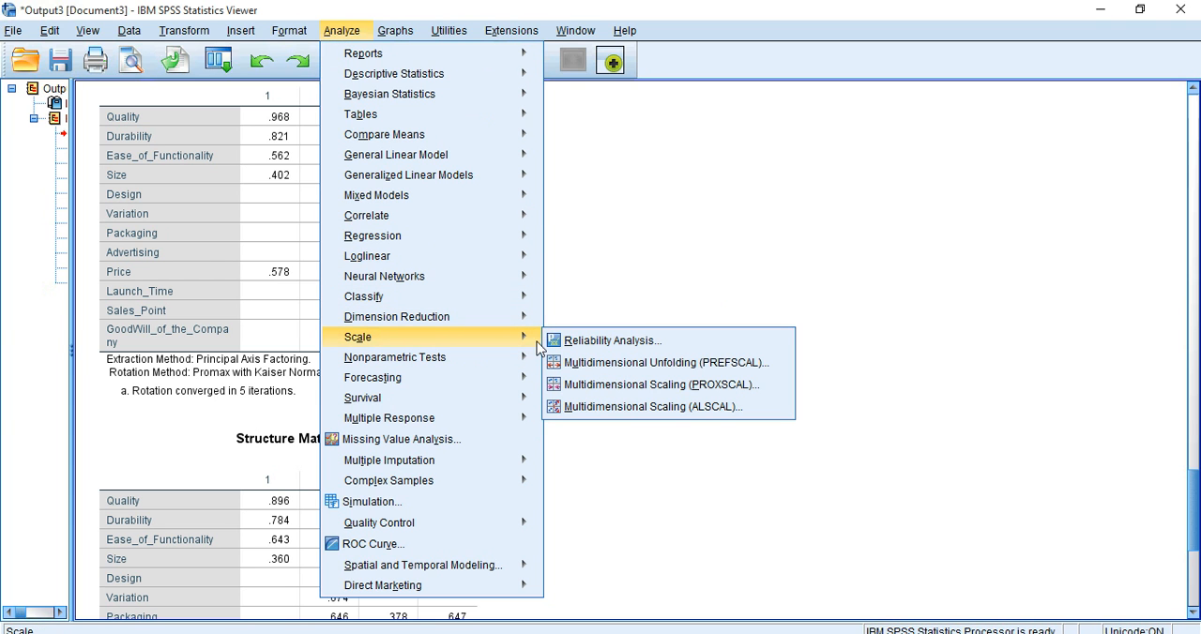
pyautogui.click(628, 345)
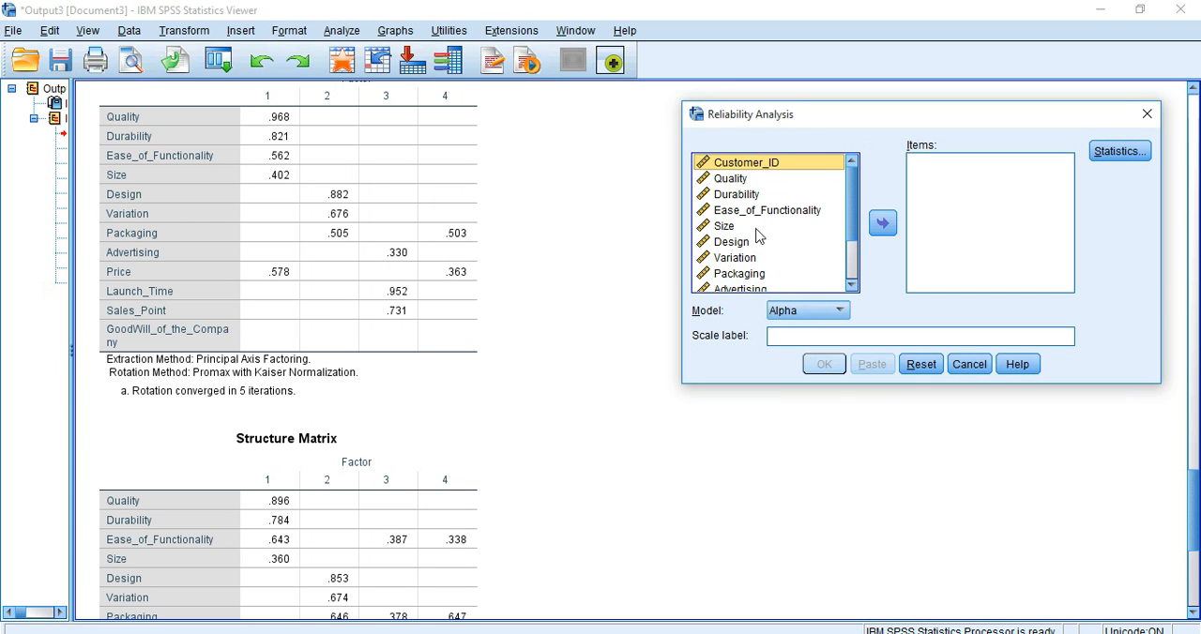
pyautogui.click(742, 180)
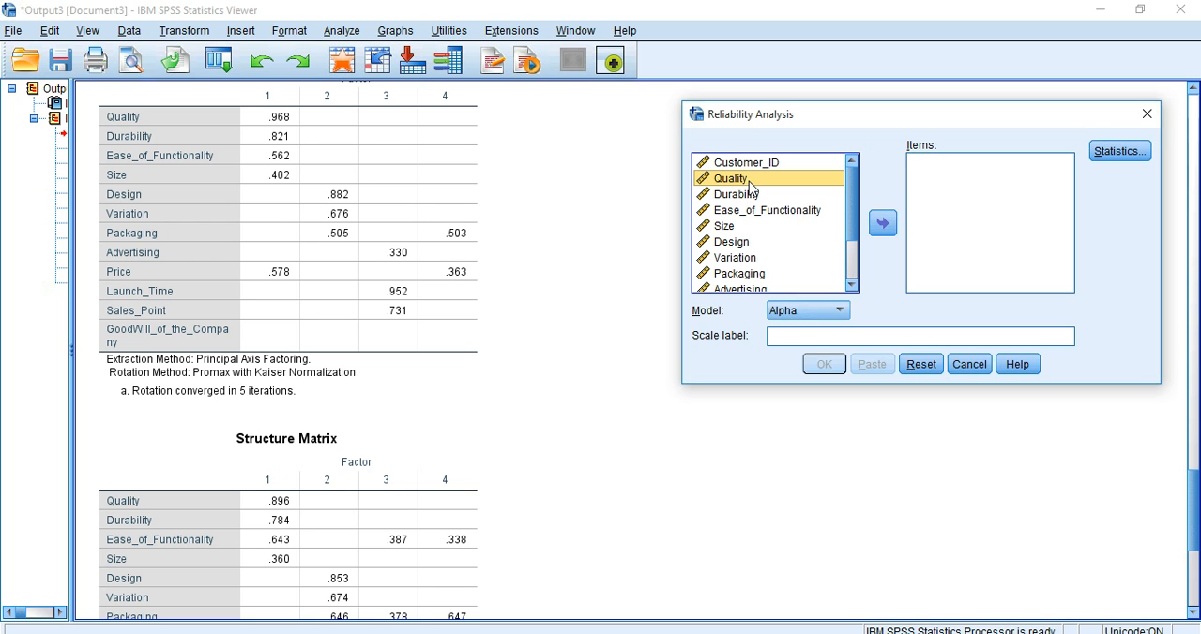
pyautogui.hotkey('ctrl', 'a')
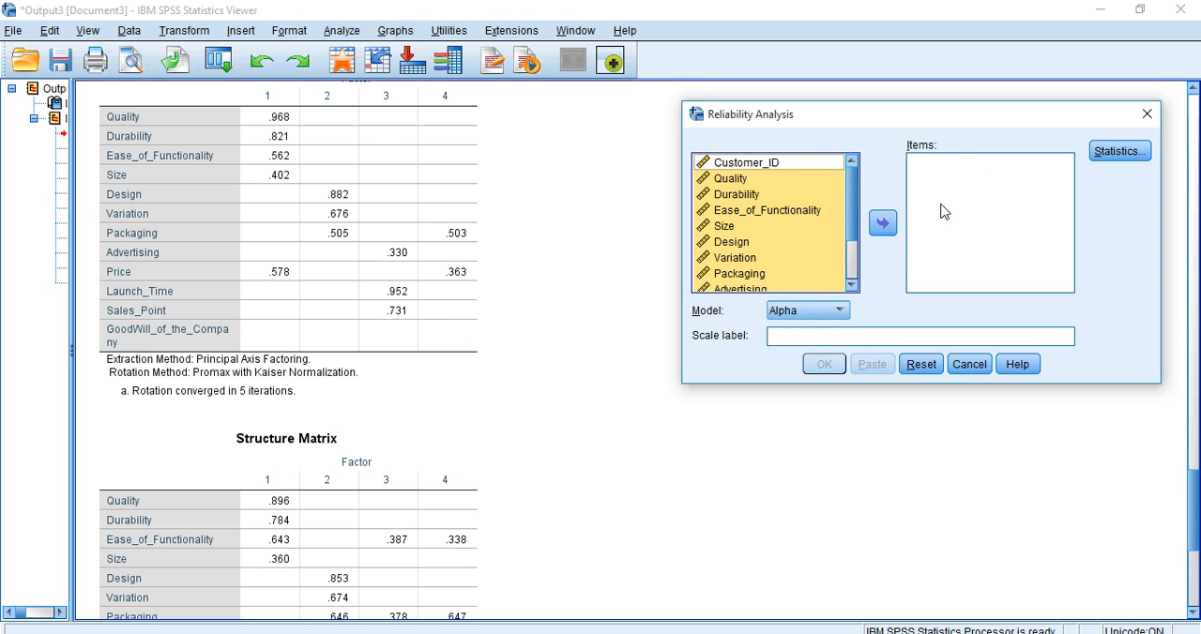
pyautogui.click(882, 225)
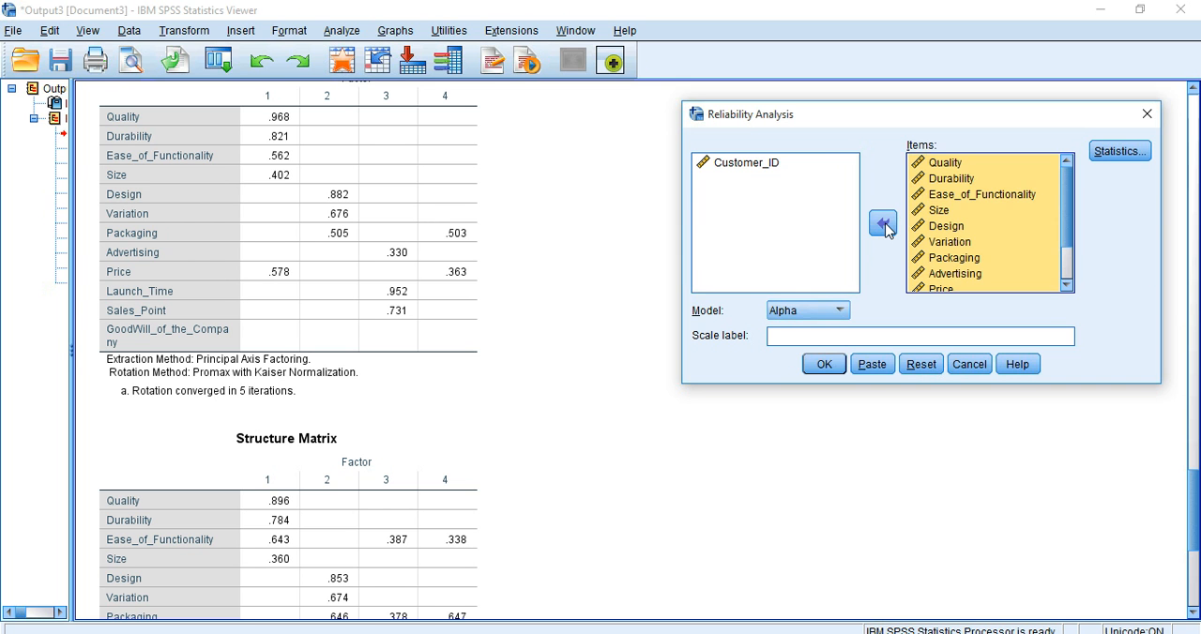
# Step: Remove Packaging, Price and GoodWill_of_the_Company from the reliability analysis items, based on the Pattern Matrix
pyautogui.moveTo(894, 122); pyautogui.dragTo(853, 126)
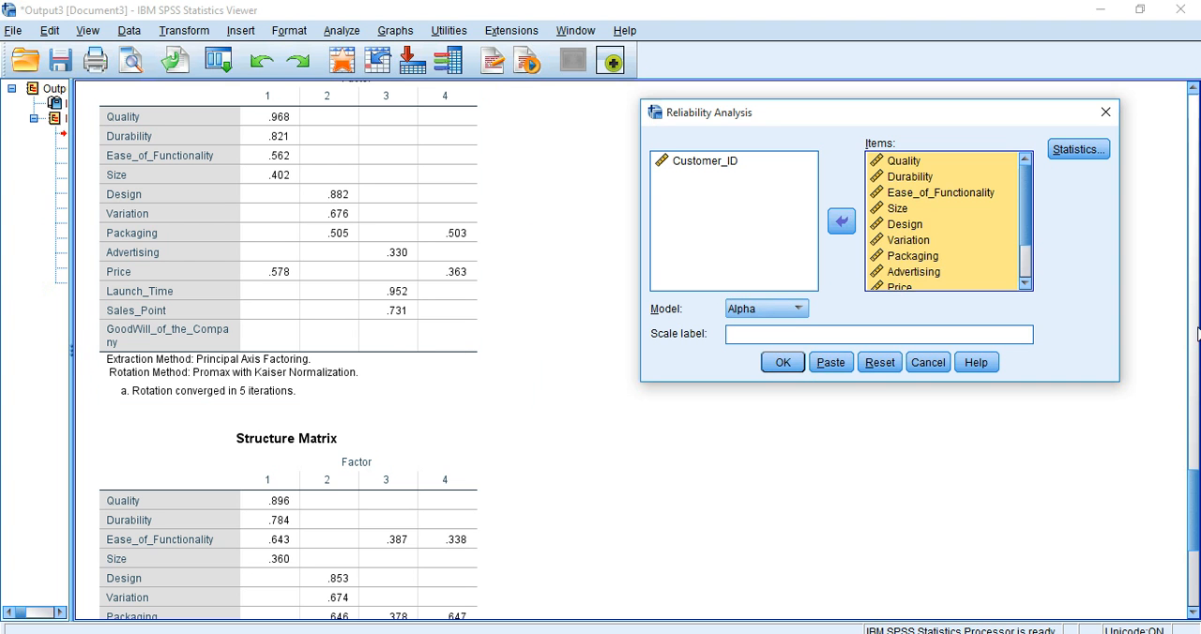
pyautogui.moveTo(1197, 517); pyautogui.dragTo(1197, 510)
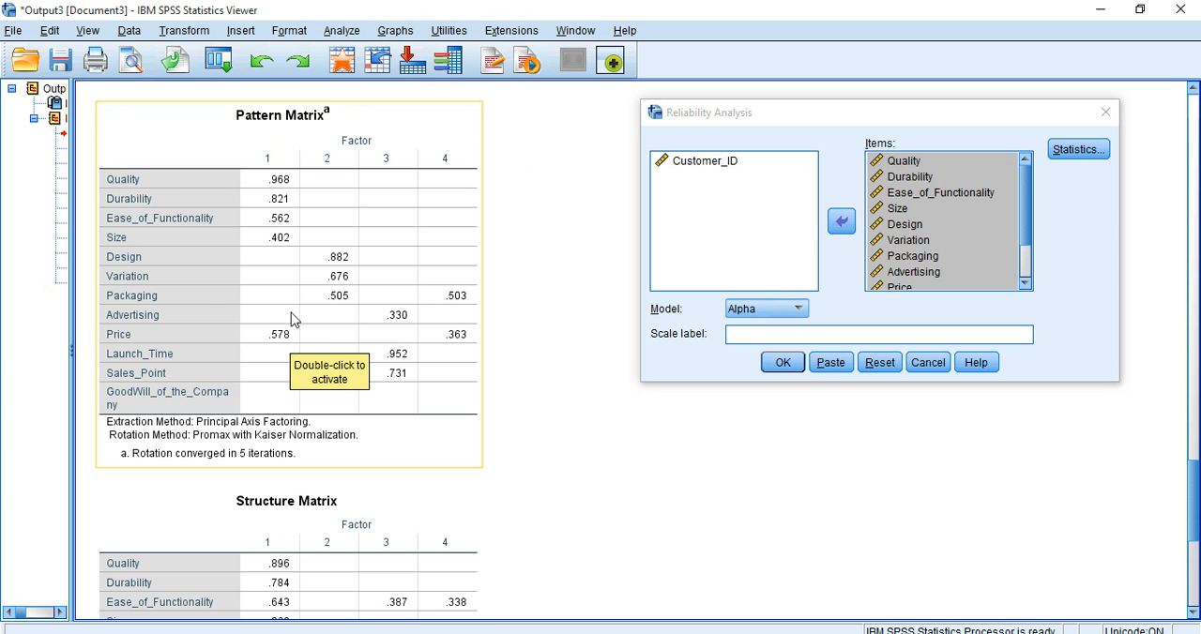
pyautogui.moveTo(1029, 224); pyautogui.dragTo(1036, 268)
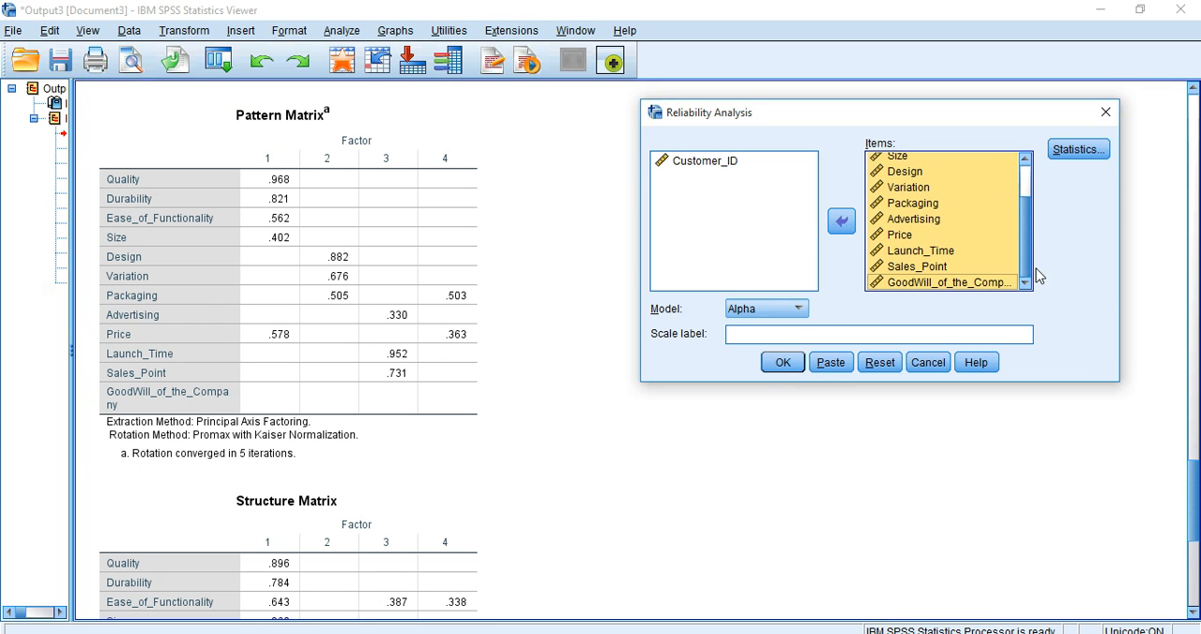
pyautogui.click(949, 283)
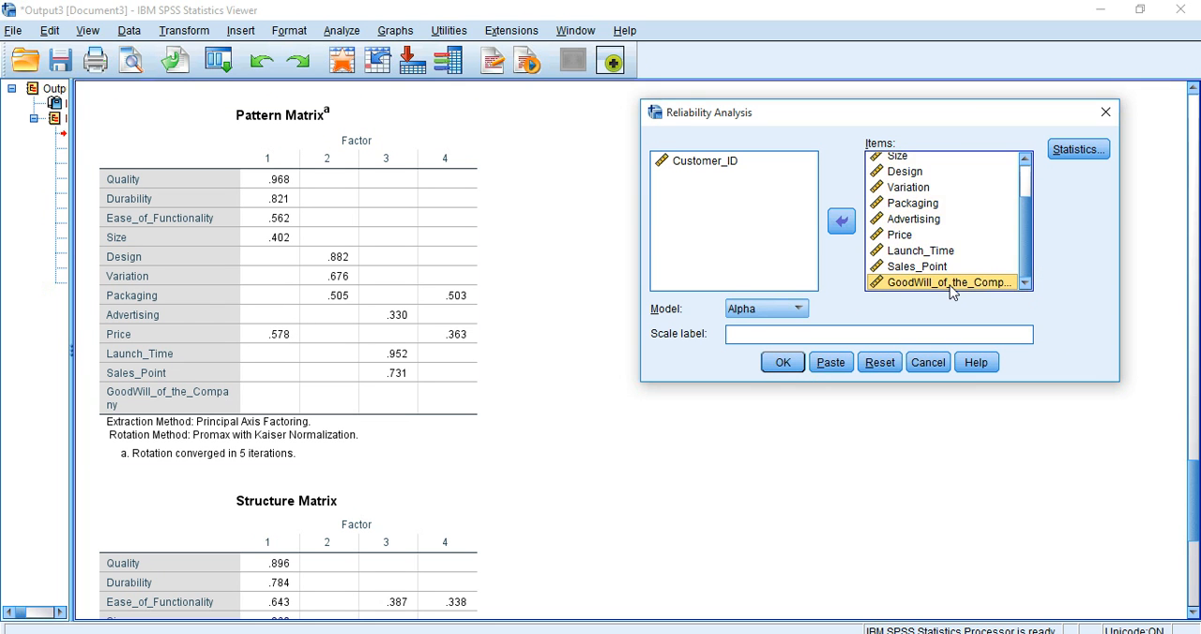
pyautogui.keyDown('ctrl'); pyautogui.click(908, 236); pyautogui.keyUp('ctrl')
pyautogui.keyDown('ctrl'); pyautogui.click(919, 206); pyautogui.keyUp('ctrl')
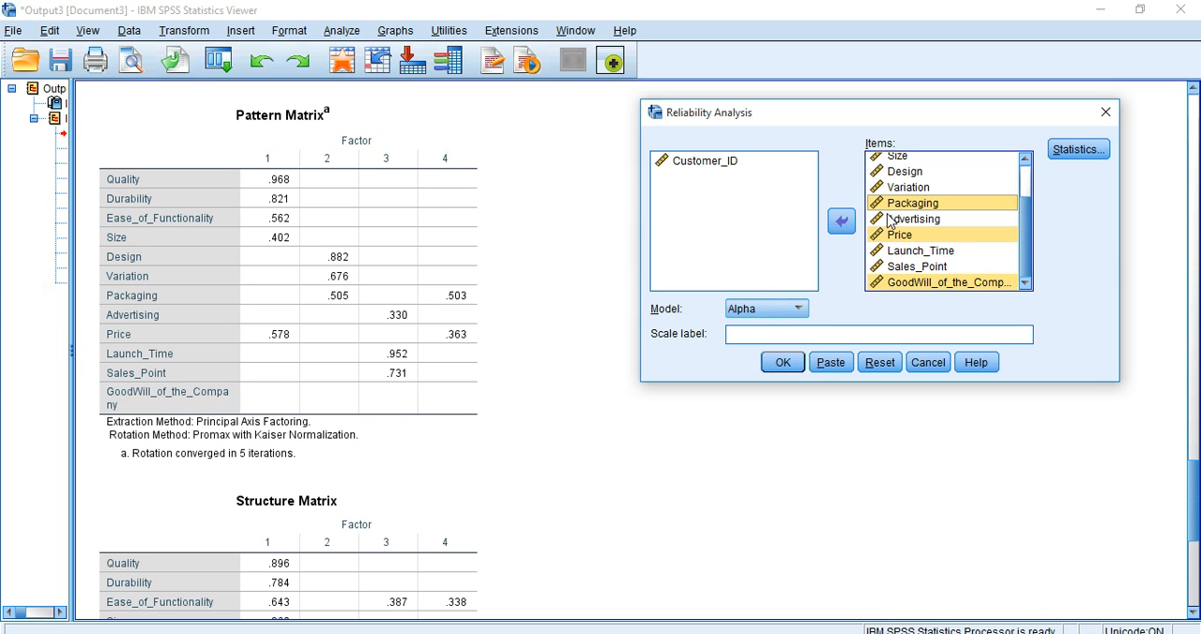
pyautogui.click(841, 224)
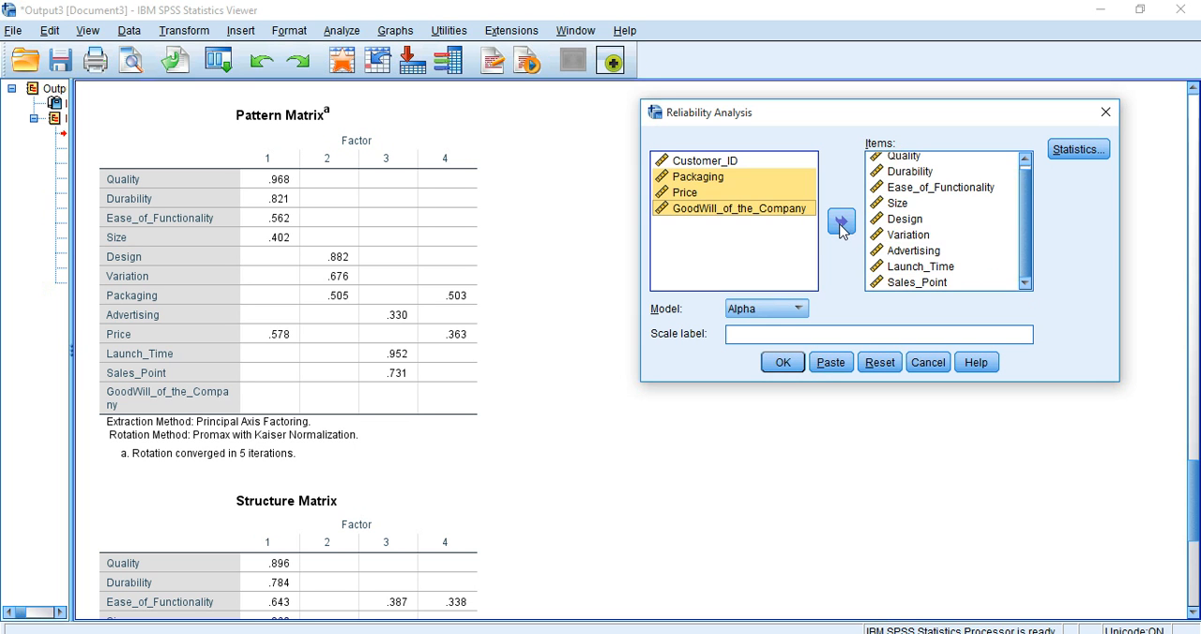
# Step: Check the Communalities table and remove Size and Advertising from the reliability analysis items
pyautogui.moveTo(1195, 480); pyautogui.dragTo(1196, 216)
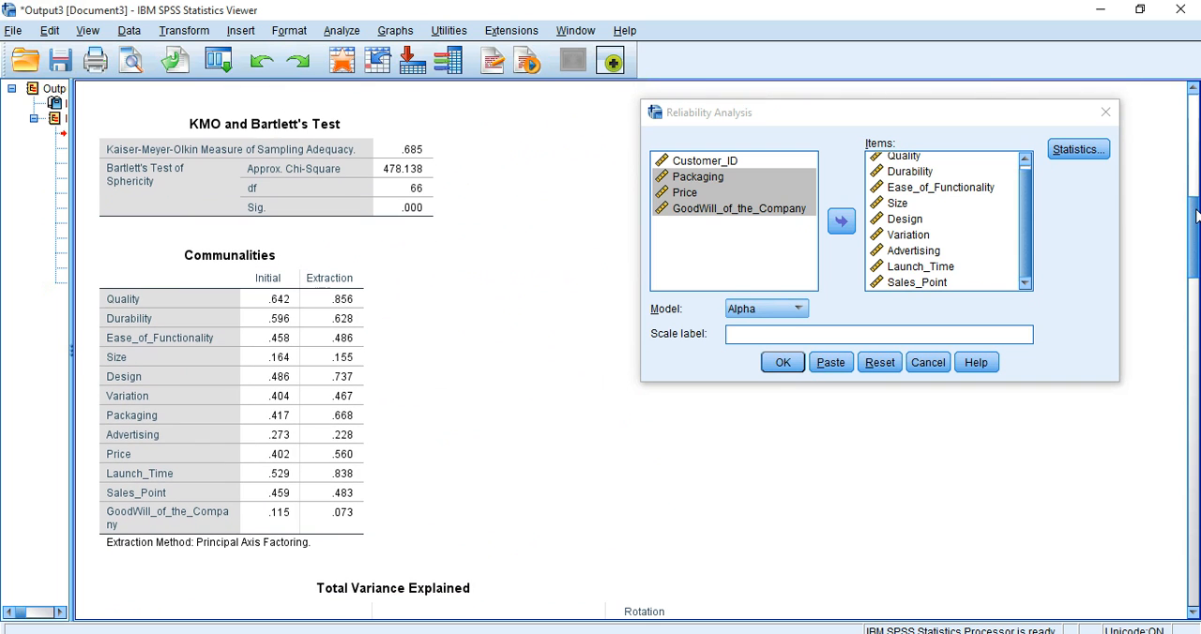
pyautogui.click(221, 544)
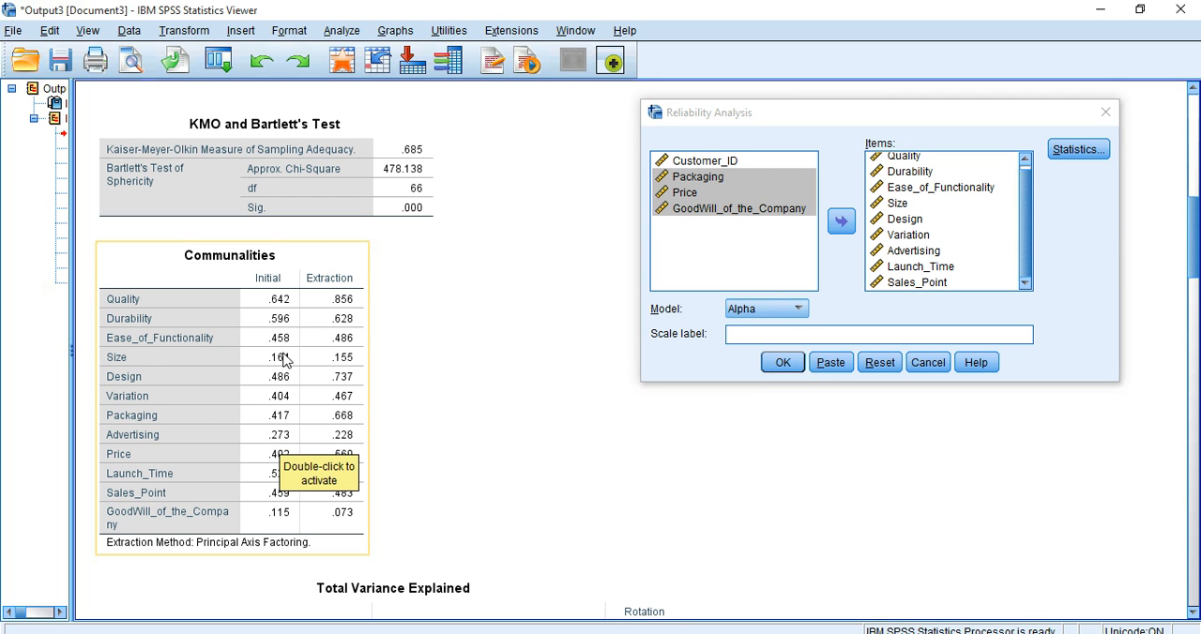
pyautogui.click(1023, 162)
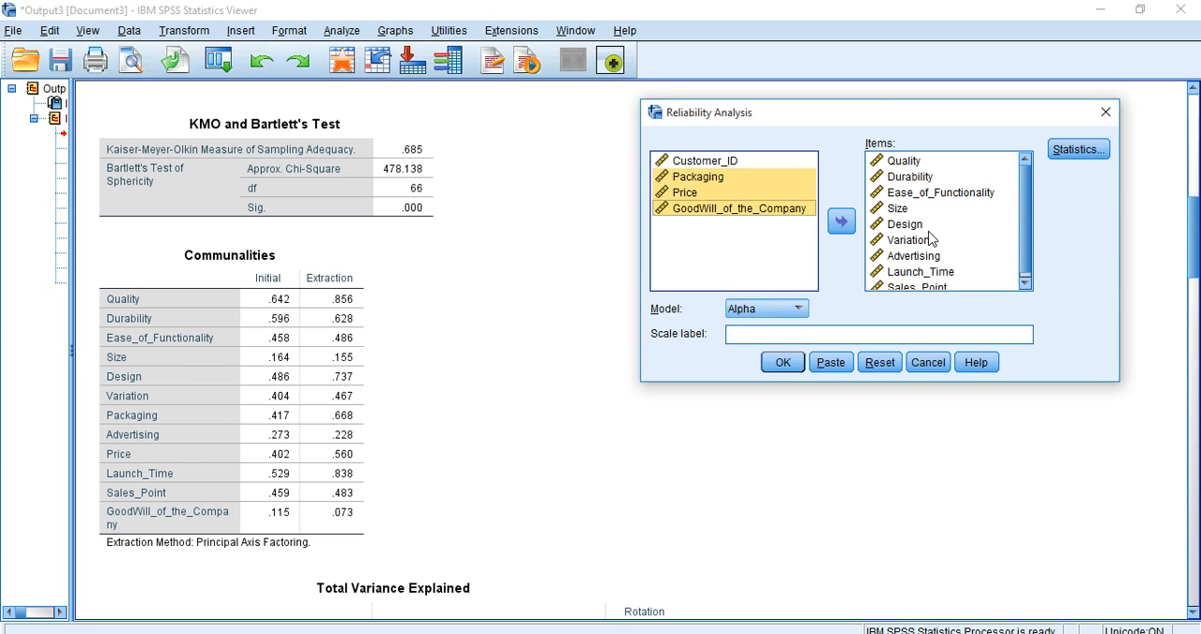
pyautogui.click(902, 210)
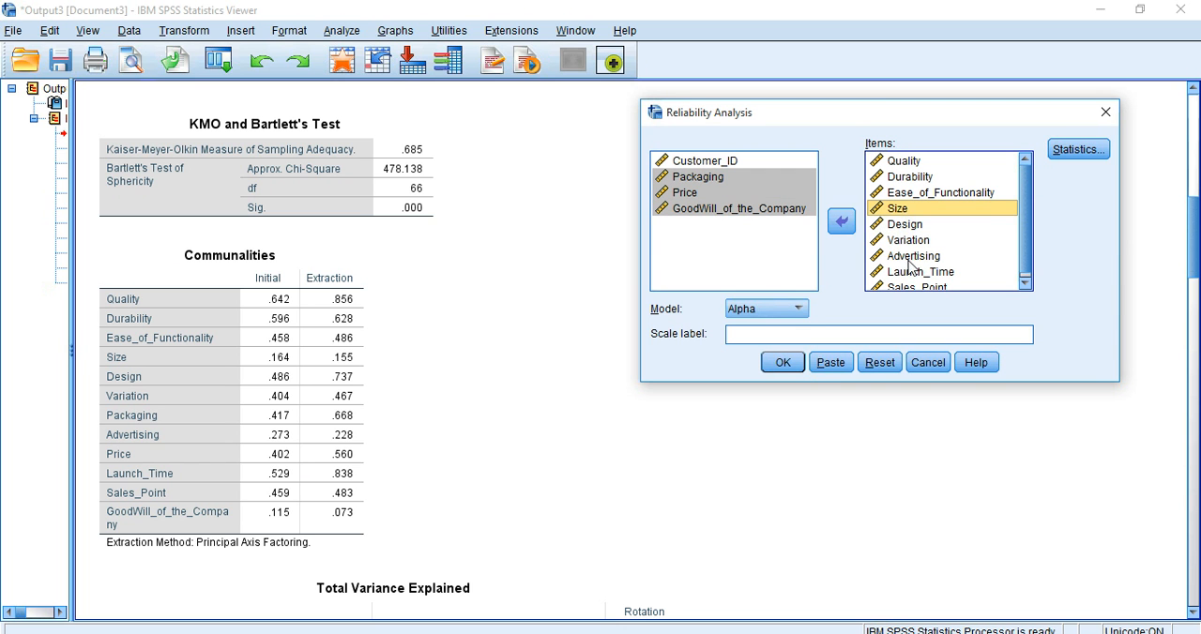
pyautogui.keyDown('ctrl'); pyautogui.click(910, 257); pyautogui.keyUp('ctrl')
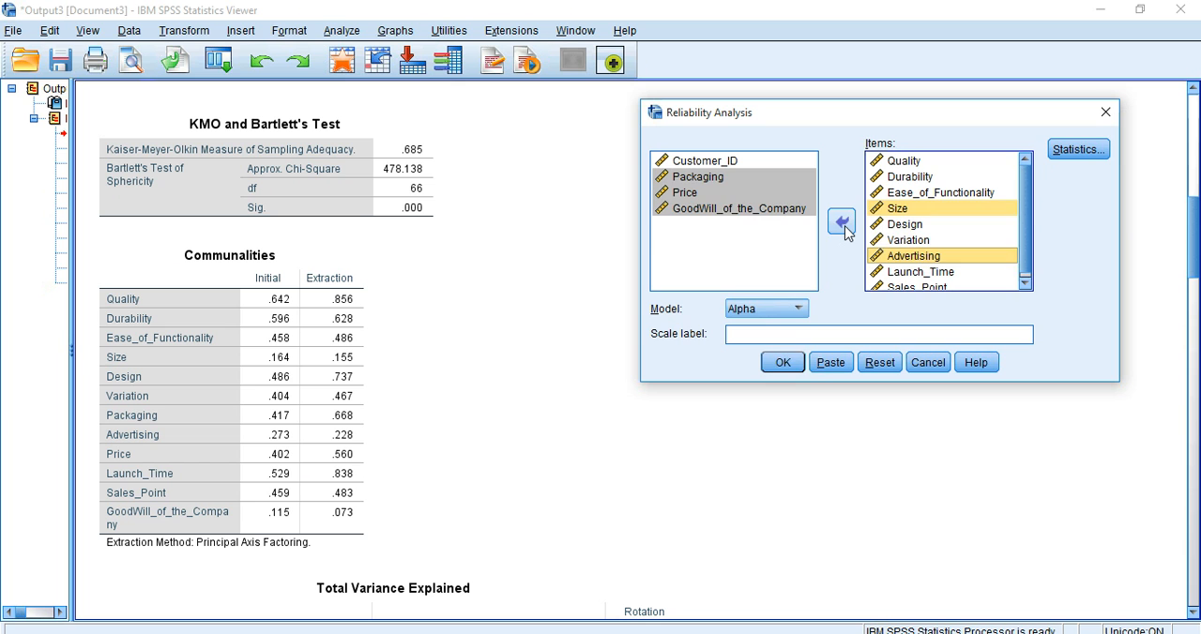
pyautogui.click(841, 223)
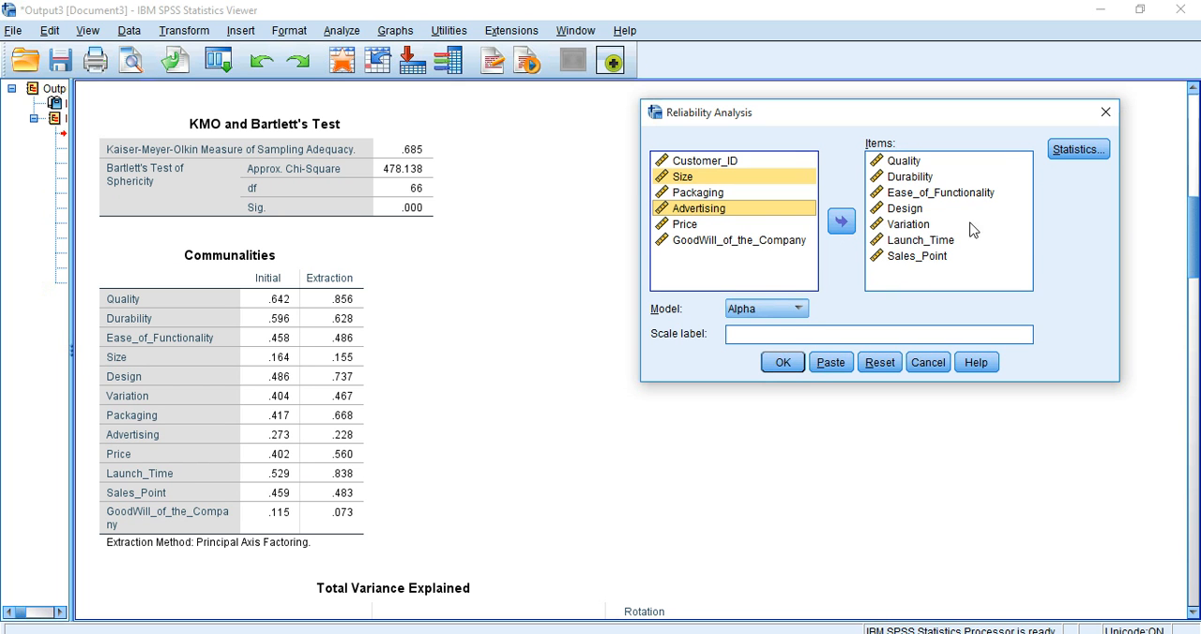
# Step: Request the Scale if item deleted descriptives and run the reliability analysis
pyautogui.click(1073, 155)
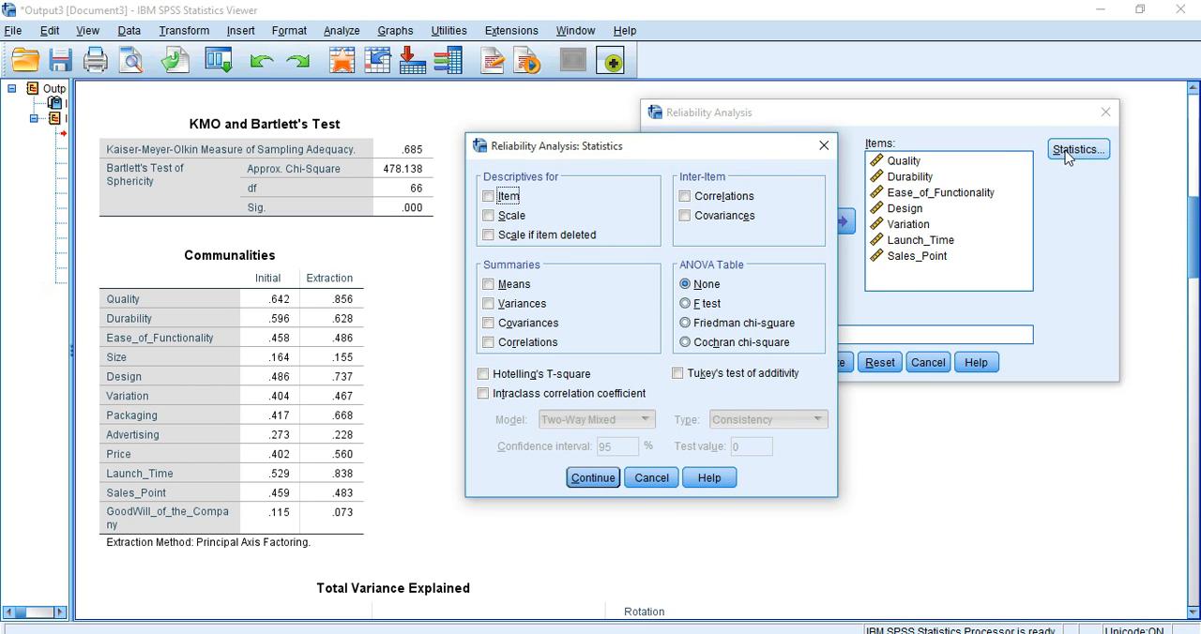
pyautogui.click(579, 240)
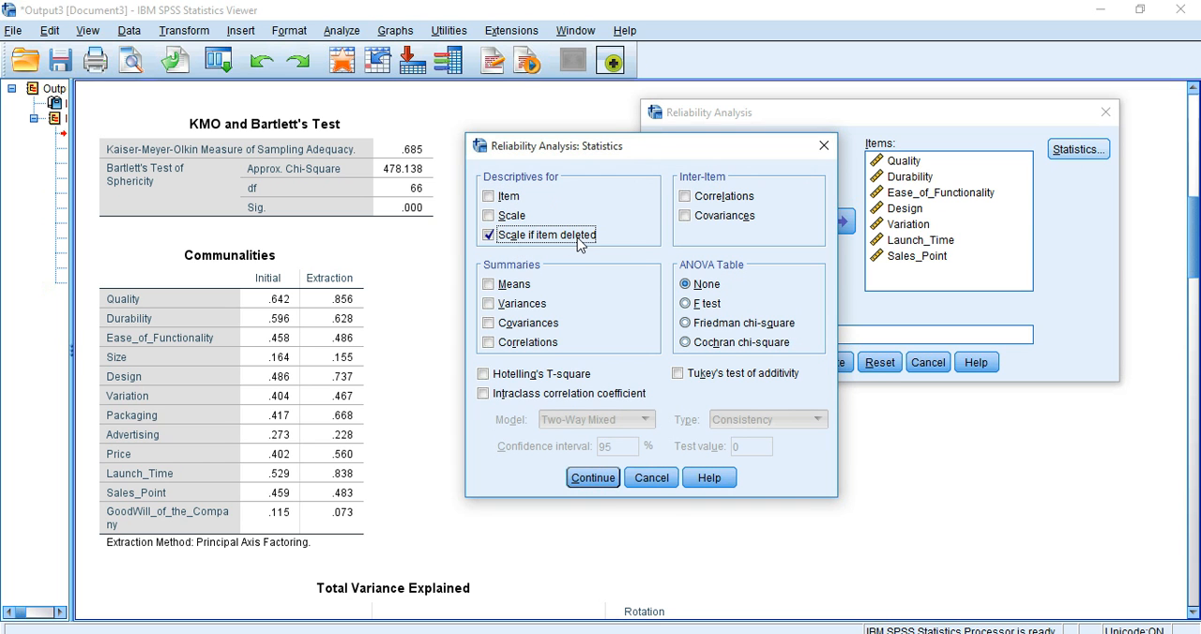
pyautogui.click(595, 479)
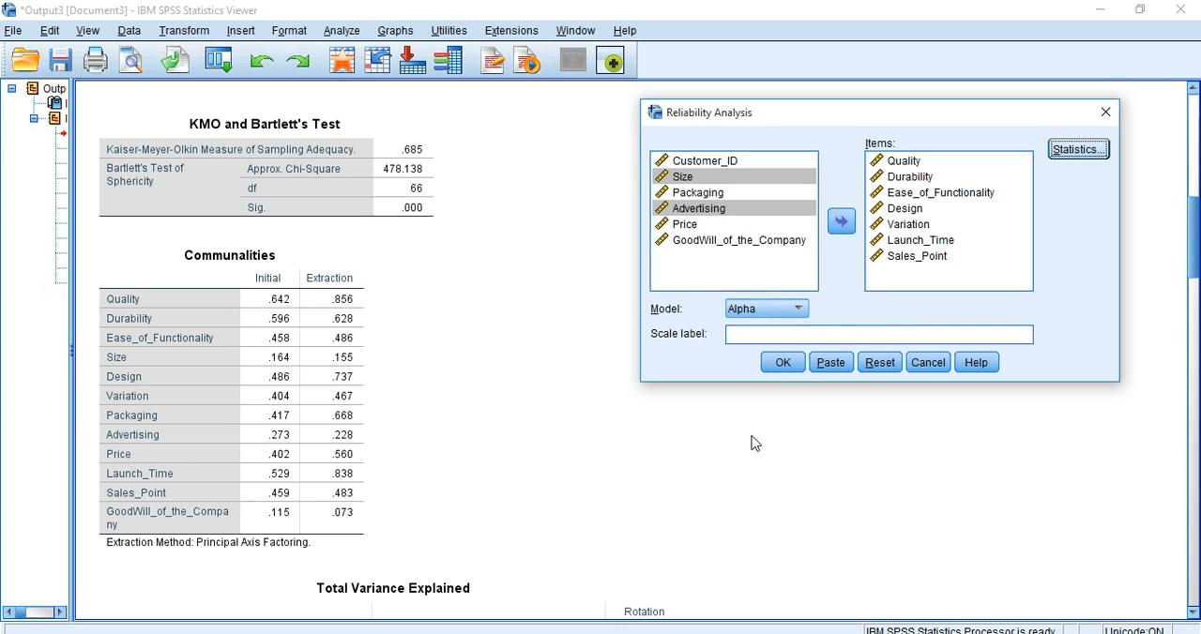
pyautogui.click(783, 363)
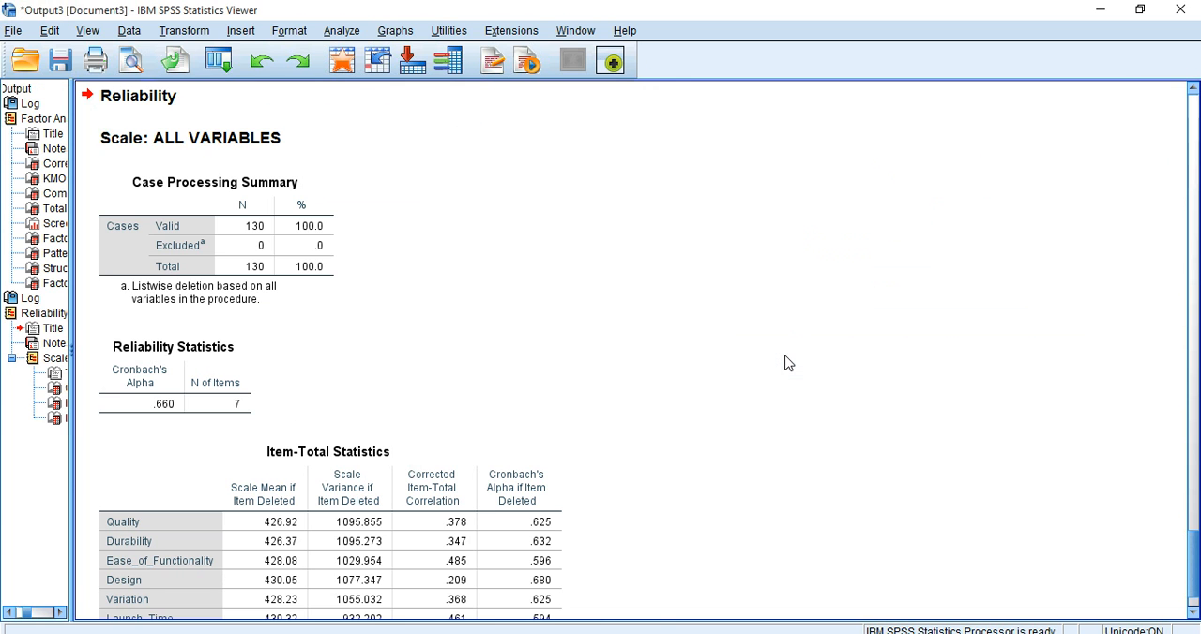
# Step: Examine Cronbach's alpha and, in the Item-Total Statistics, each item's corrected item-total correlation and alpha if item deleted
pyautogui.scroll(-3, 1197, 562)
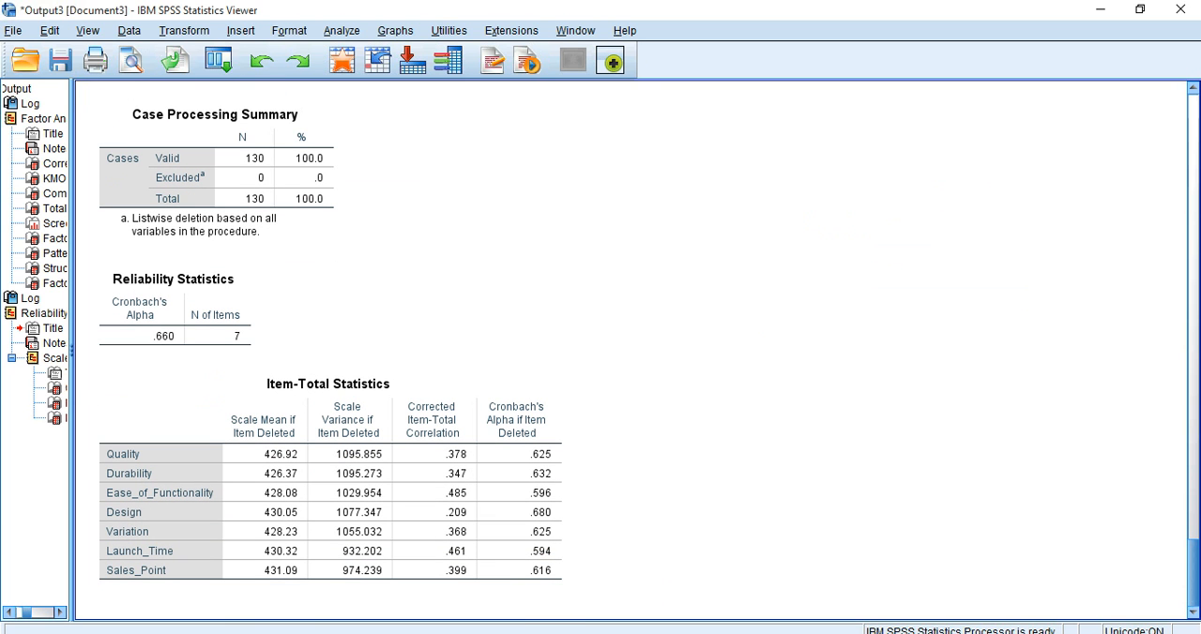
pyautogui.click(552, 413)
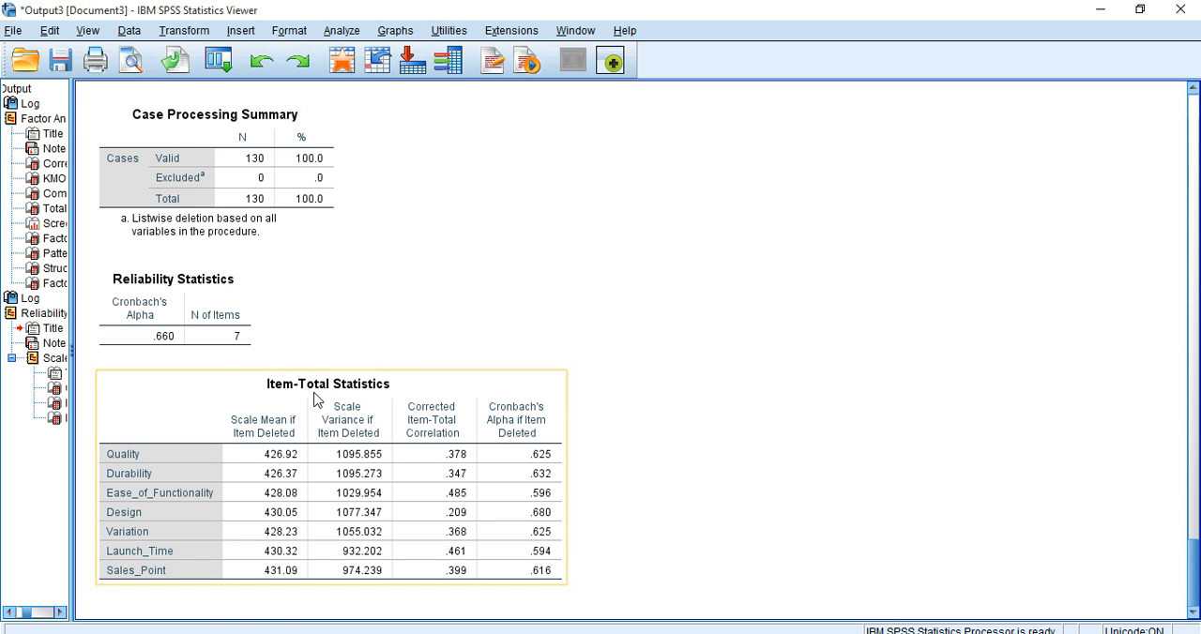
pyautogui.click(661, 370)
pyautogui.click(470, 392)
pyautogui.click(742, 379)
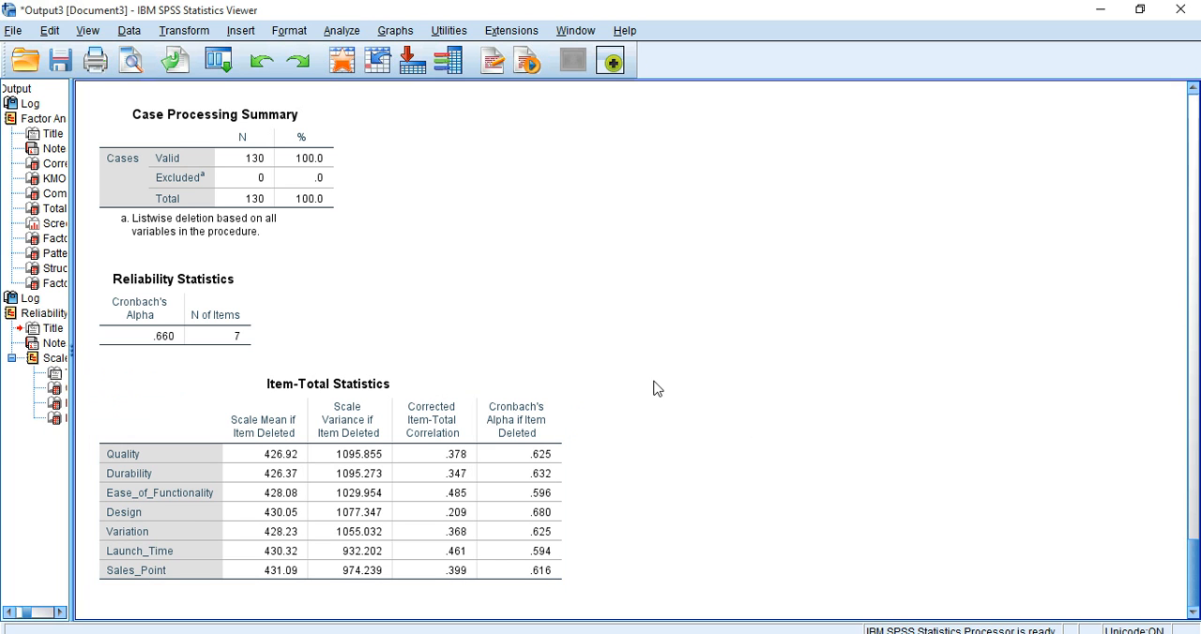
pyautogui.click(488, 413)
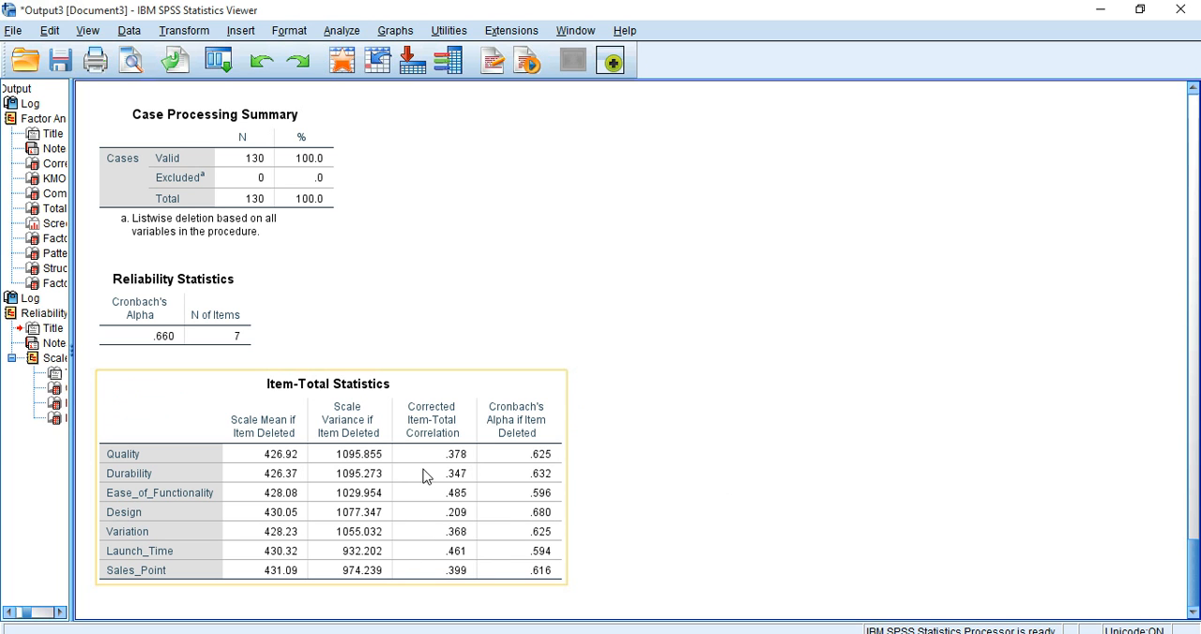
pyautogui.click(681, 508)
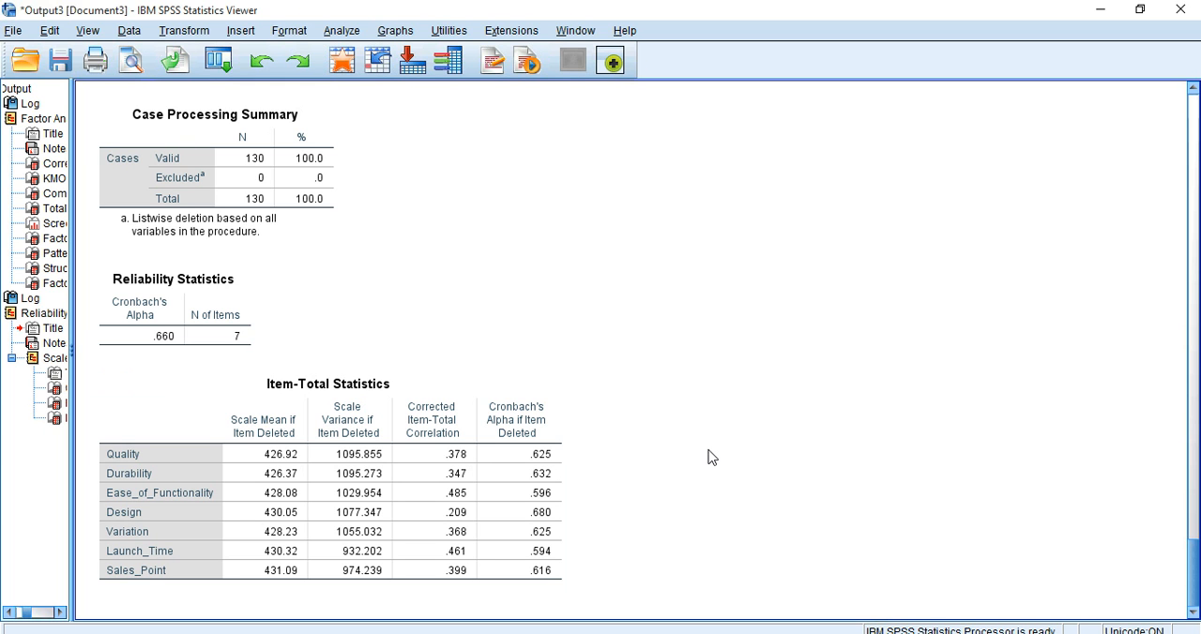
pyautogui.click(462, 424)
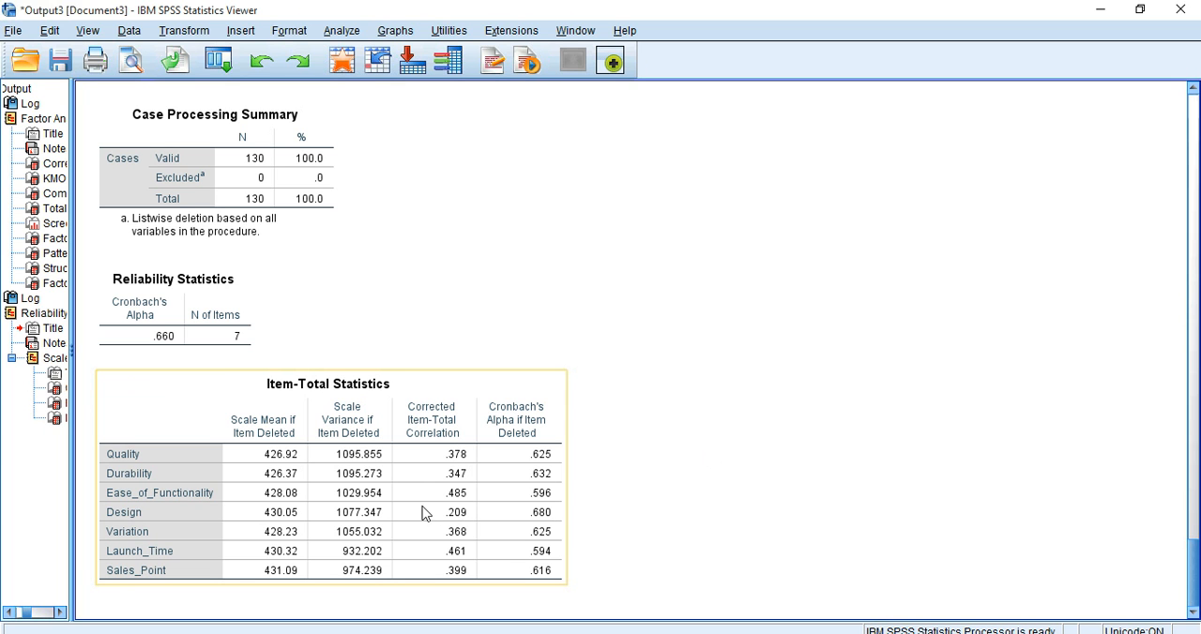
pyautogui.click(894, 428)
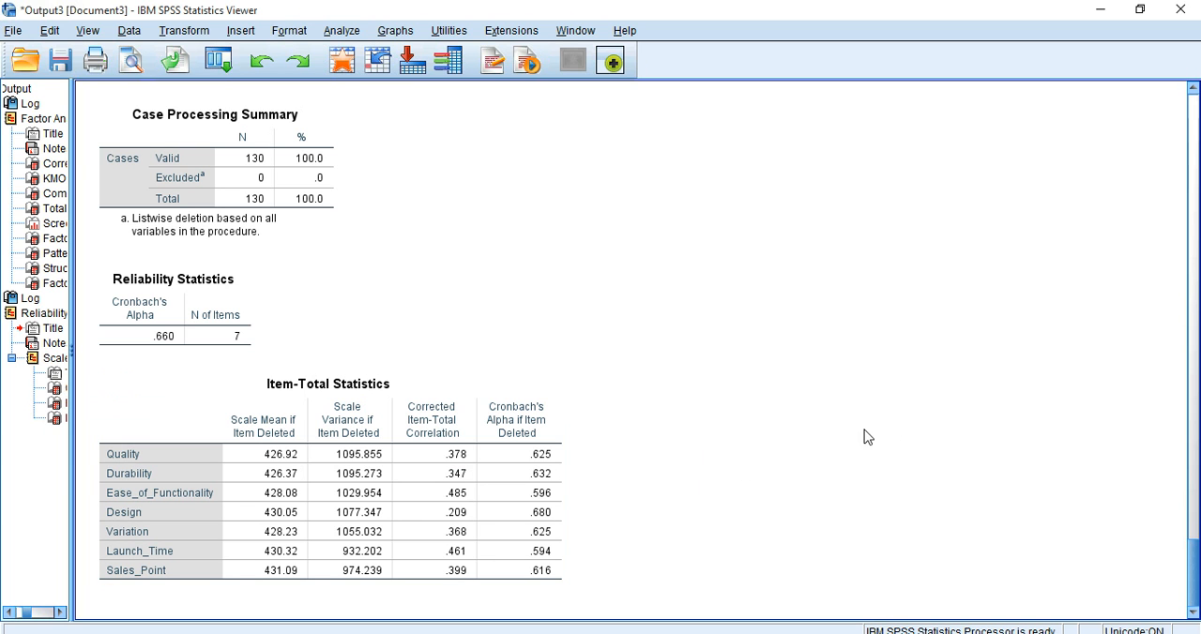
pyautogui.click(482, 487)
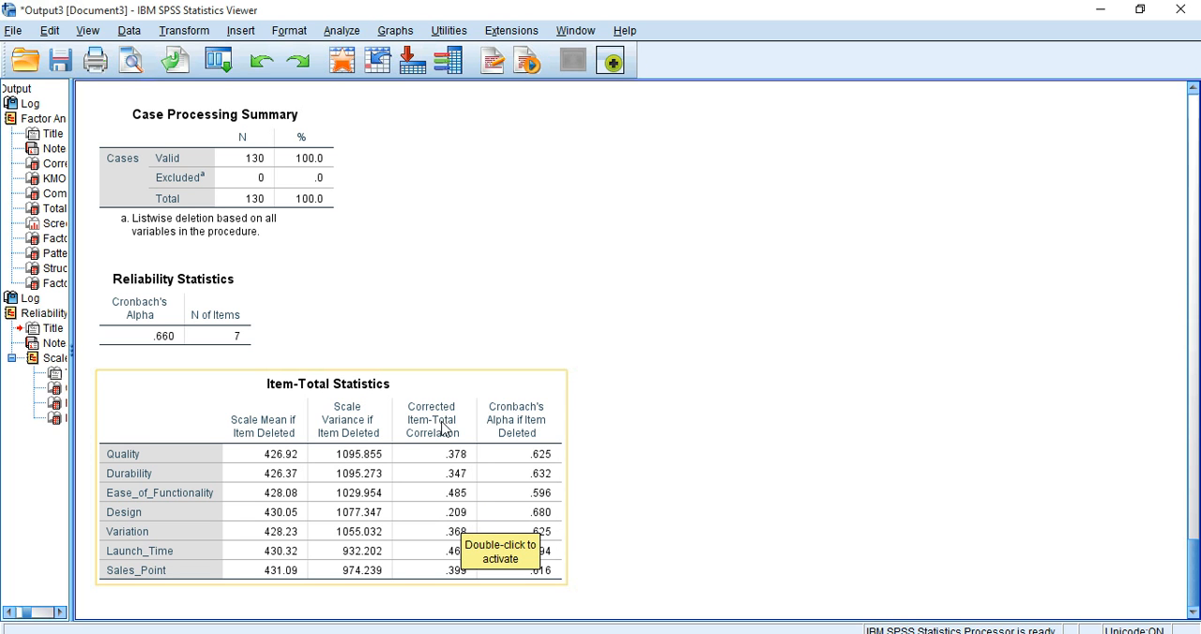
pyautogui.click(718, 408)
pyautogui.click(538, 508)
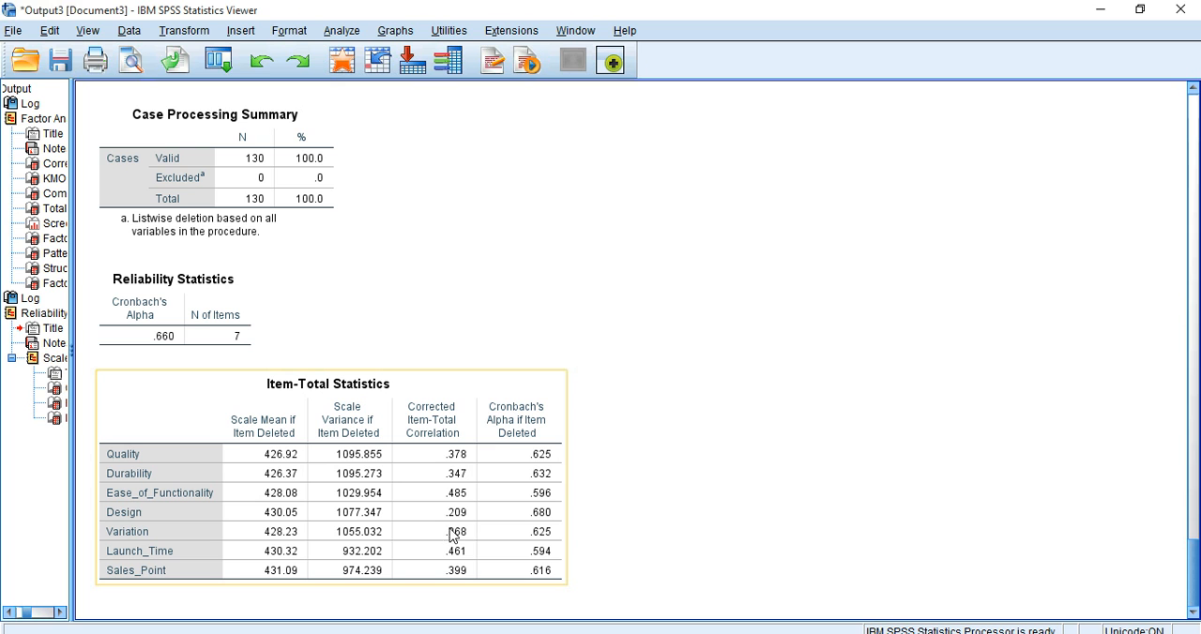
pyautogui.click(813, 491)
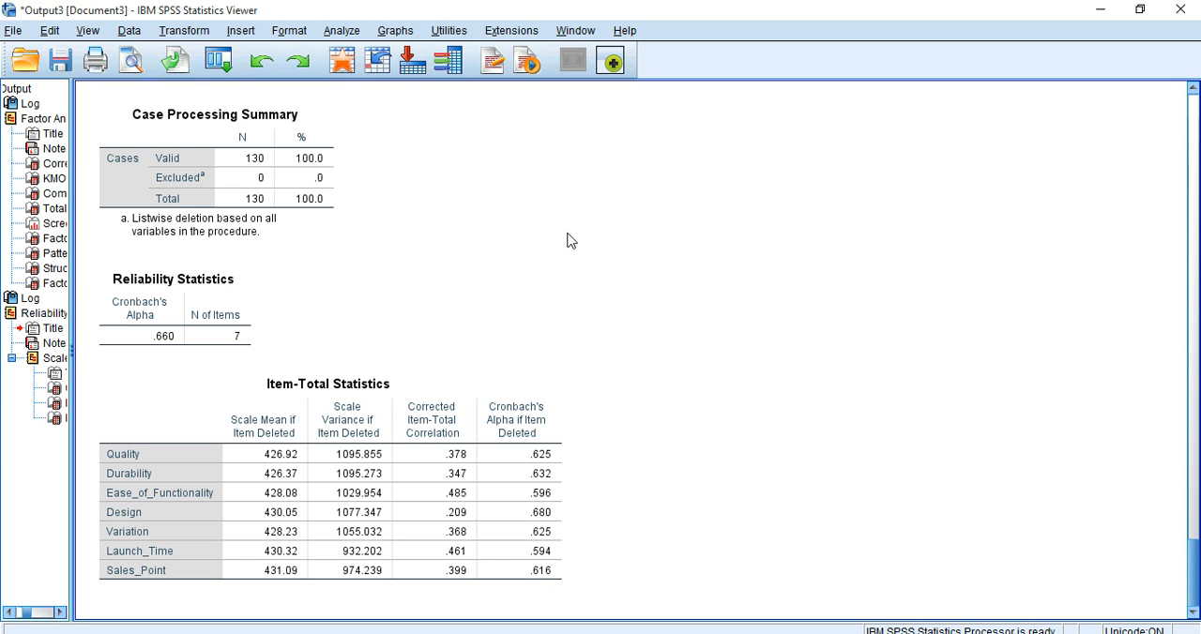
# Step: Reopen the Factor Analysis setup and remove Design from the analysis variables
pyautogui.click(332, 34)
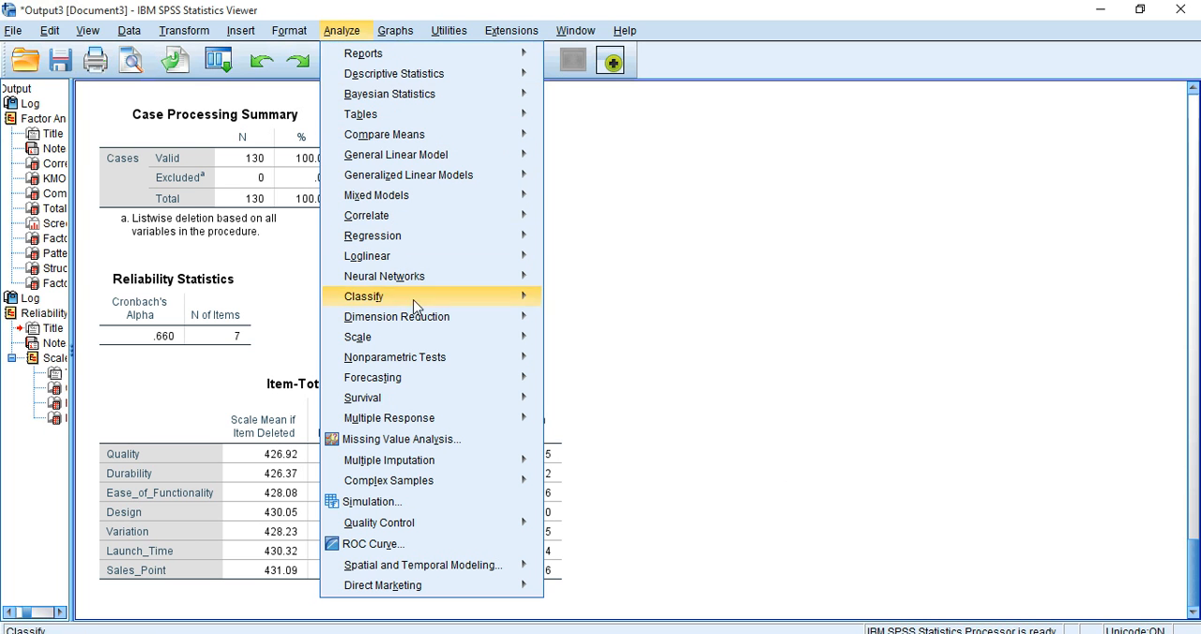
pyautogui.moveTo(418, 319)
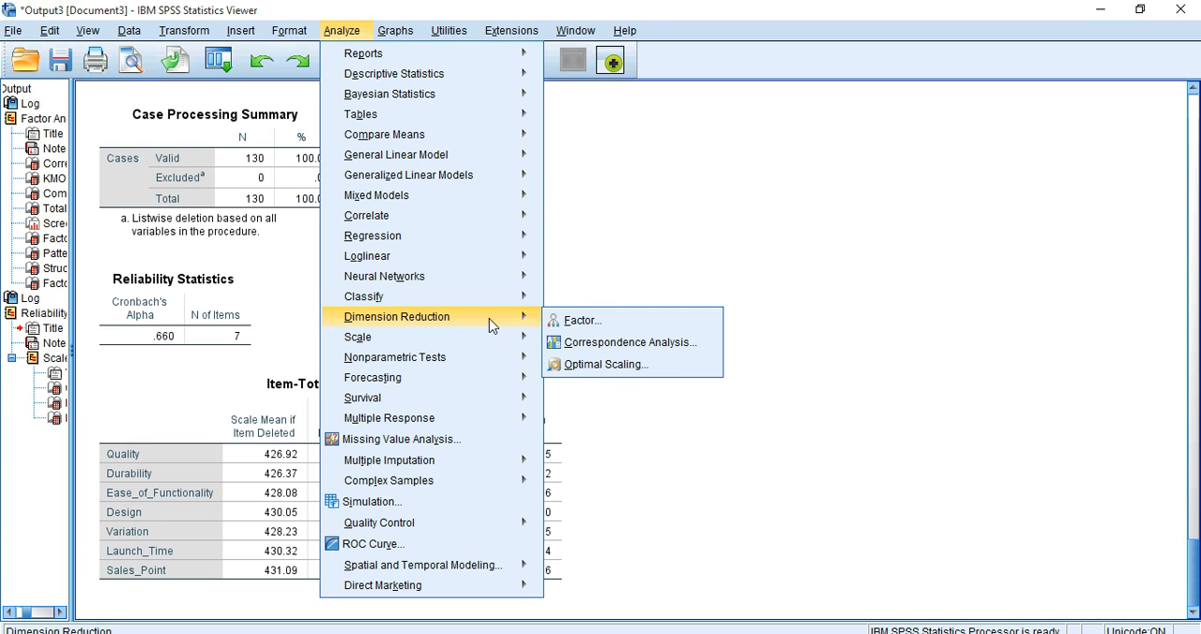
pyautogui.click(579, 324)
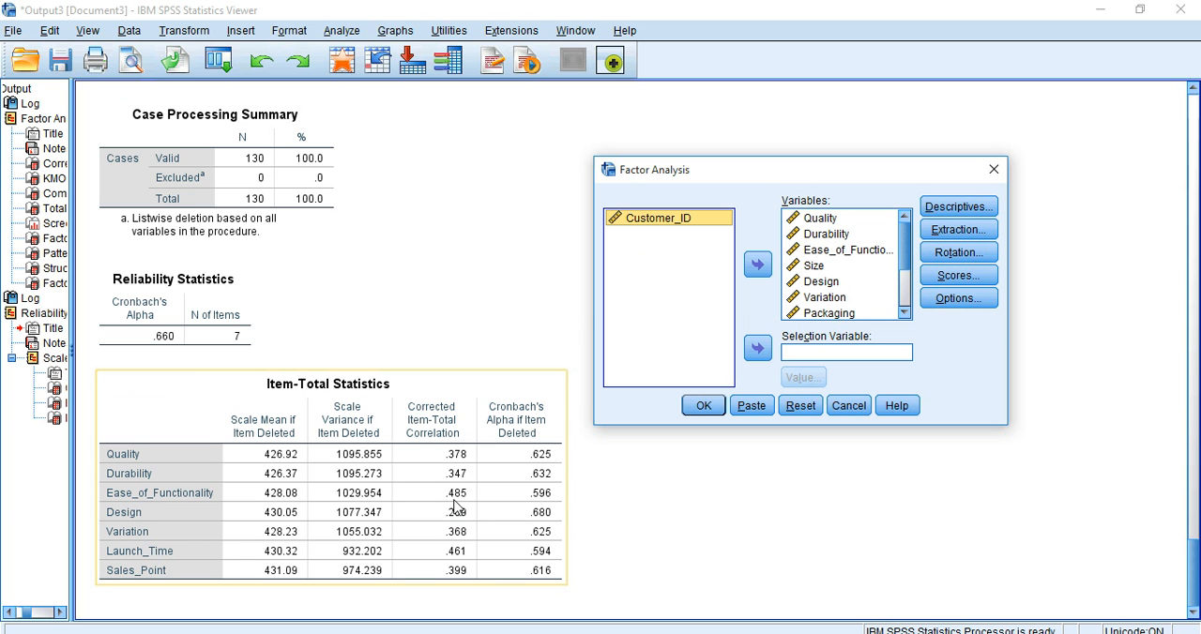
pyautogui.click(824, 284)
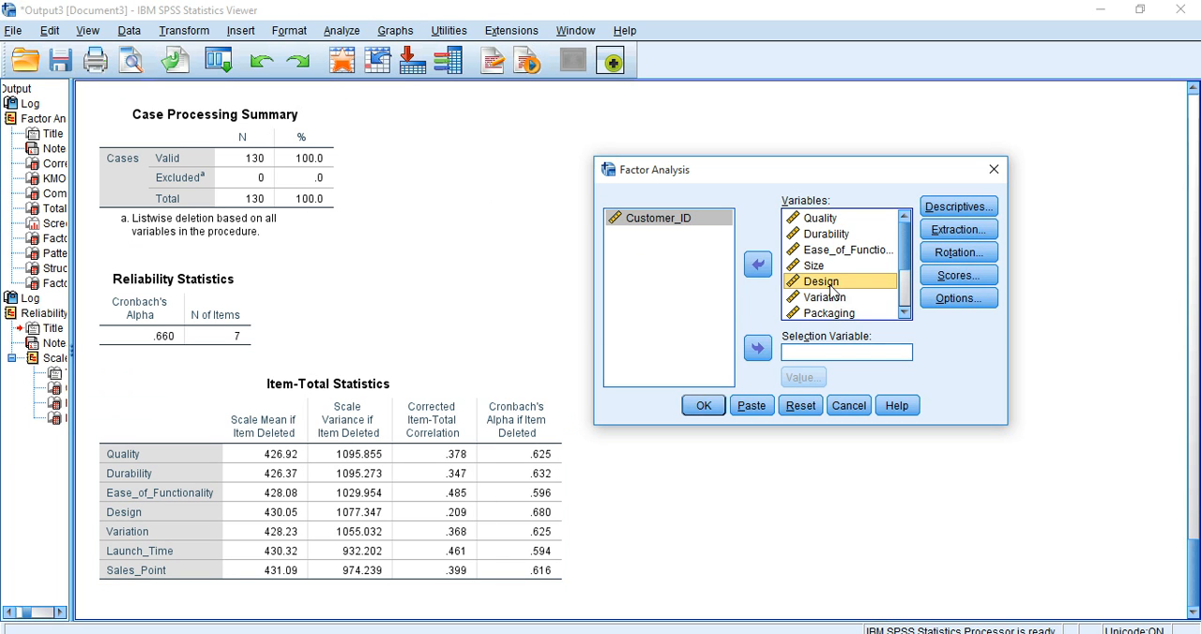
pyautogui.click(757, 272)
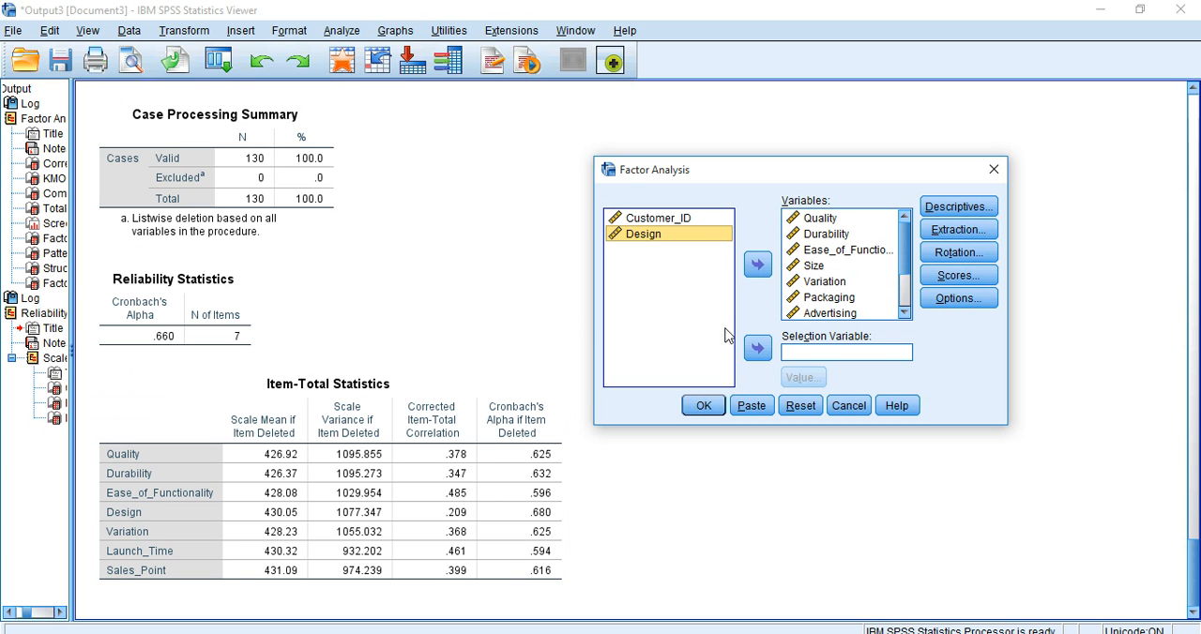
# Step: Consult the Pattern Matrix and remove Packaging, Price and GoodWill_of_the_Company from the factor analysis variables
pyautogui.moveTo(1195, 559); pyautogui.dragTo(1194, 399)
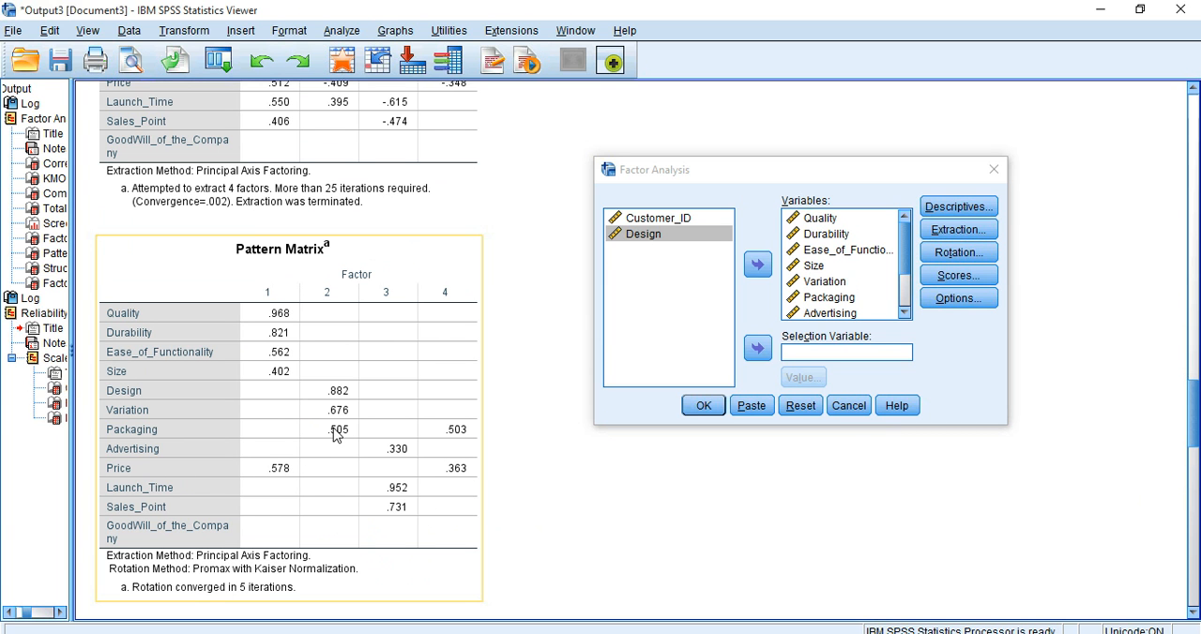
pyautogui.moveTo(904, 261); pyautogui.dragTo(907, 275)
pyautogui.click(831, 302)
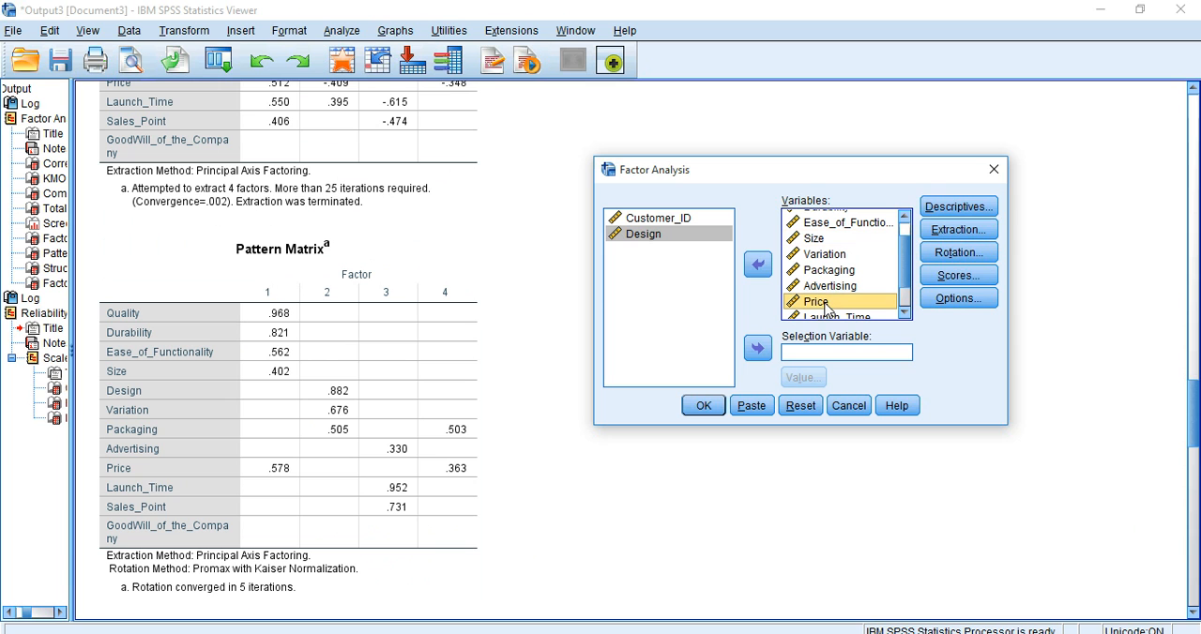
pyautogui.keyDown('ctrl'); pyautogui.click(834, 270); pyautogui.keyUp('ctrl')
pyautogui.click(757, 266)
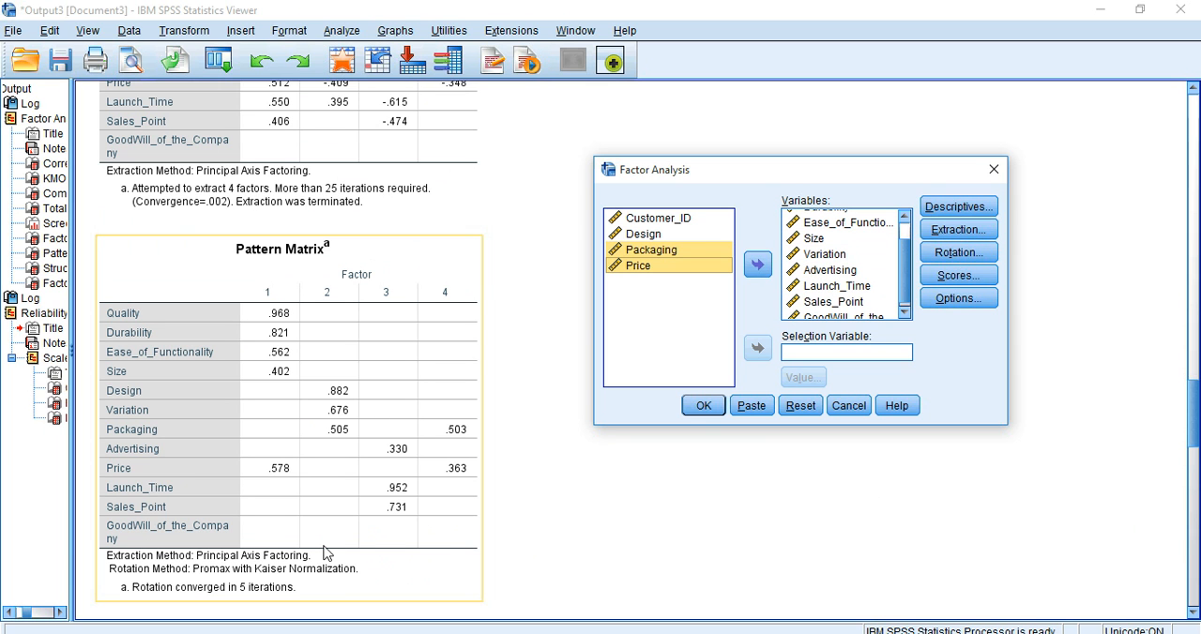
pyautogui.scroll(-1, 884, 270)
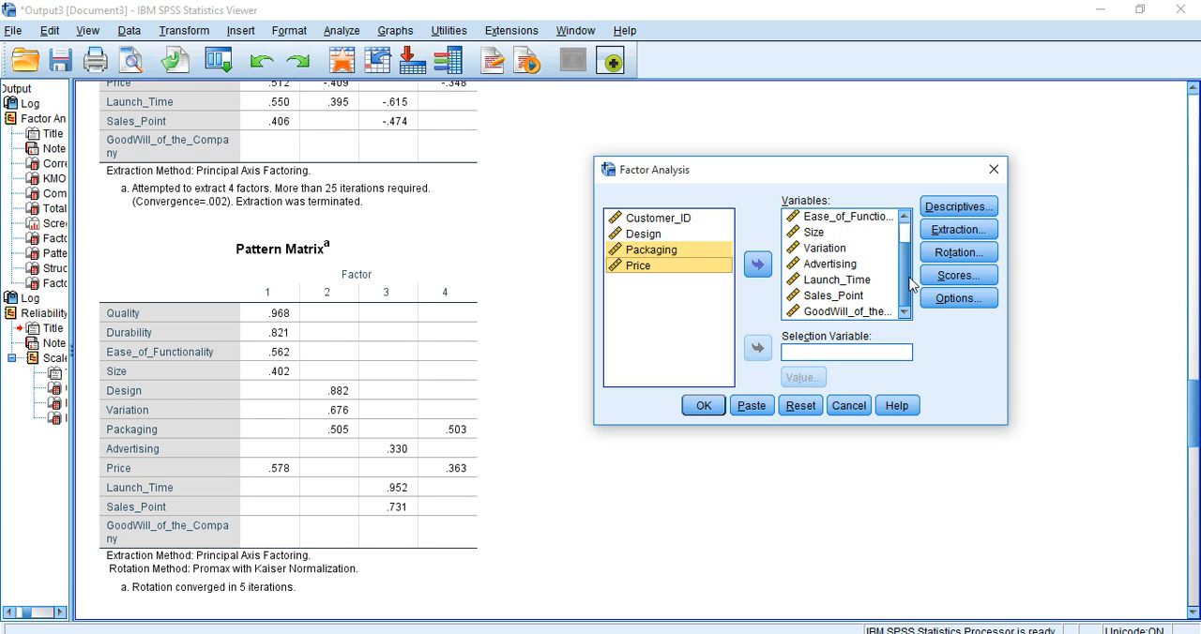
pyautogui.click(844, 312)
pyautogui.click(757, 266)
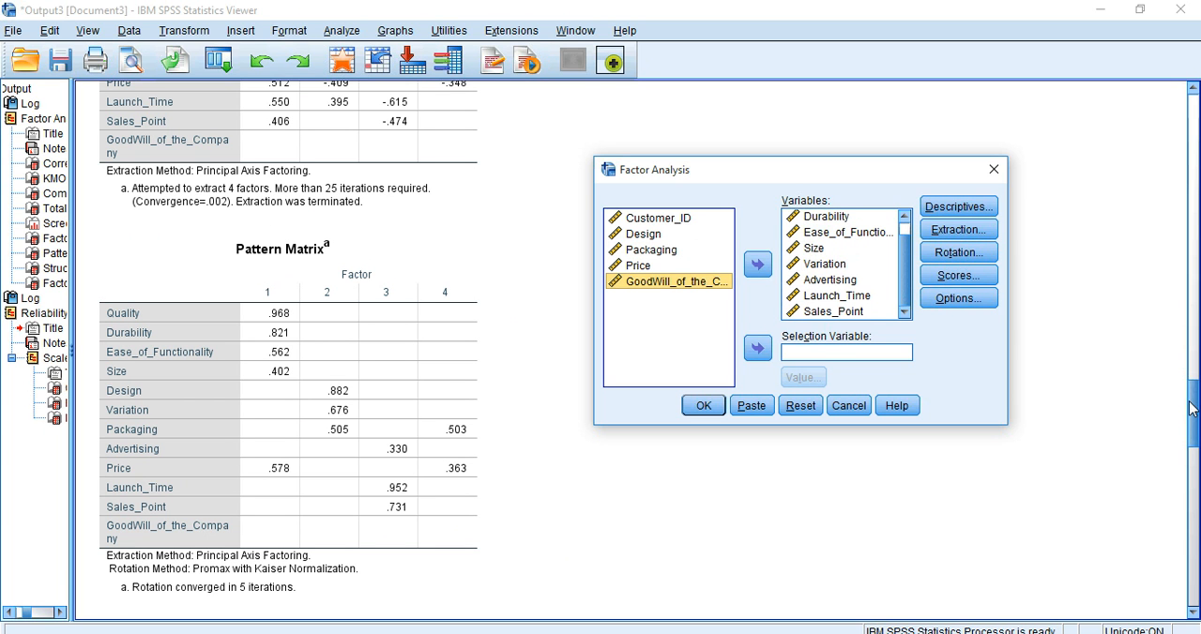
# Step: Consult the Communalities table, remove Size and Advertising from the factor analysis variables, and run the analysis
pyautogui.moveTo(1196, 404); pyautogui.dragTo(1196, 193)
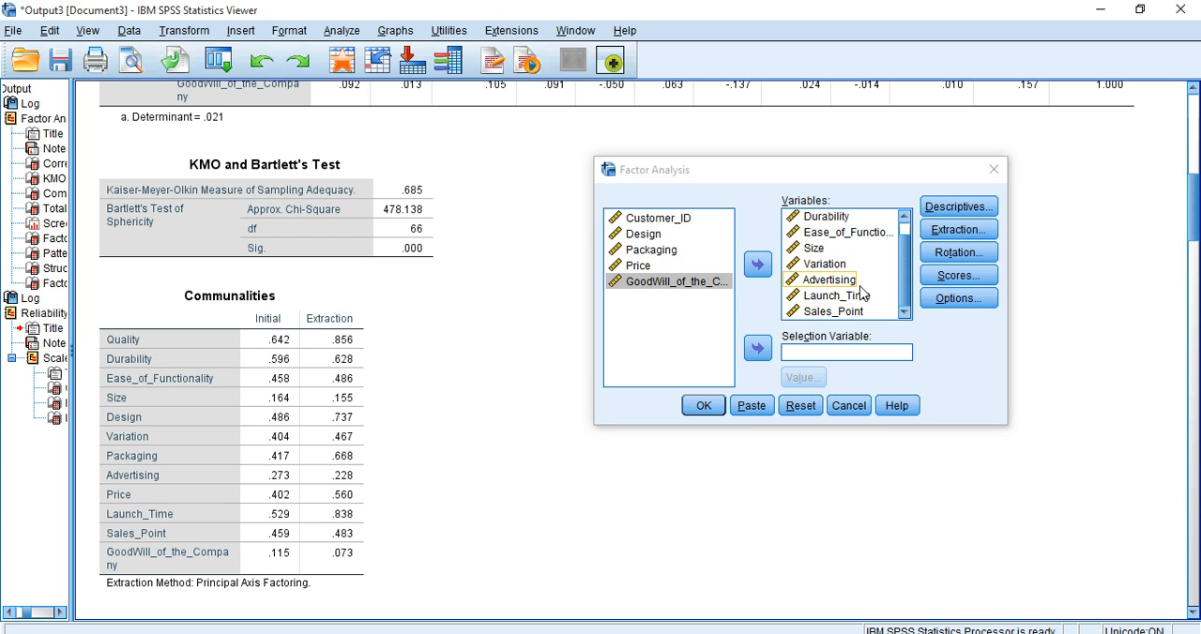
pyautogui.click(839, 252)
pyautogui.keyDown('ctrl'); pyautogui.click(838, 282); pyautogui.keyUp('ctrl')
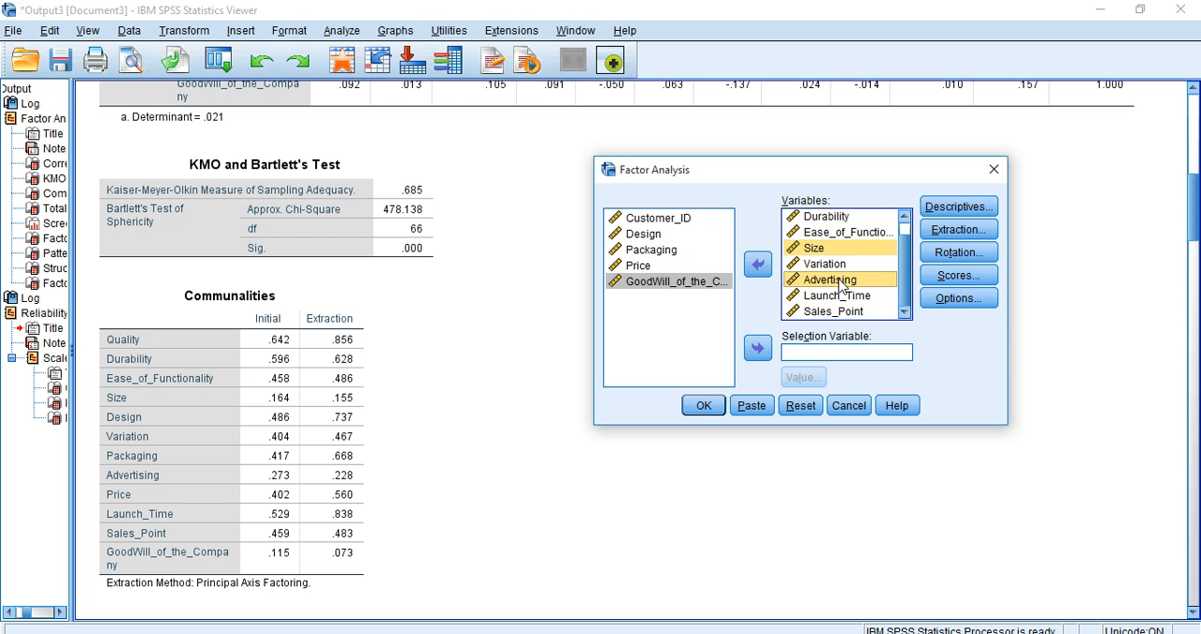
pyautogui.click(758, 266)
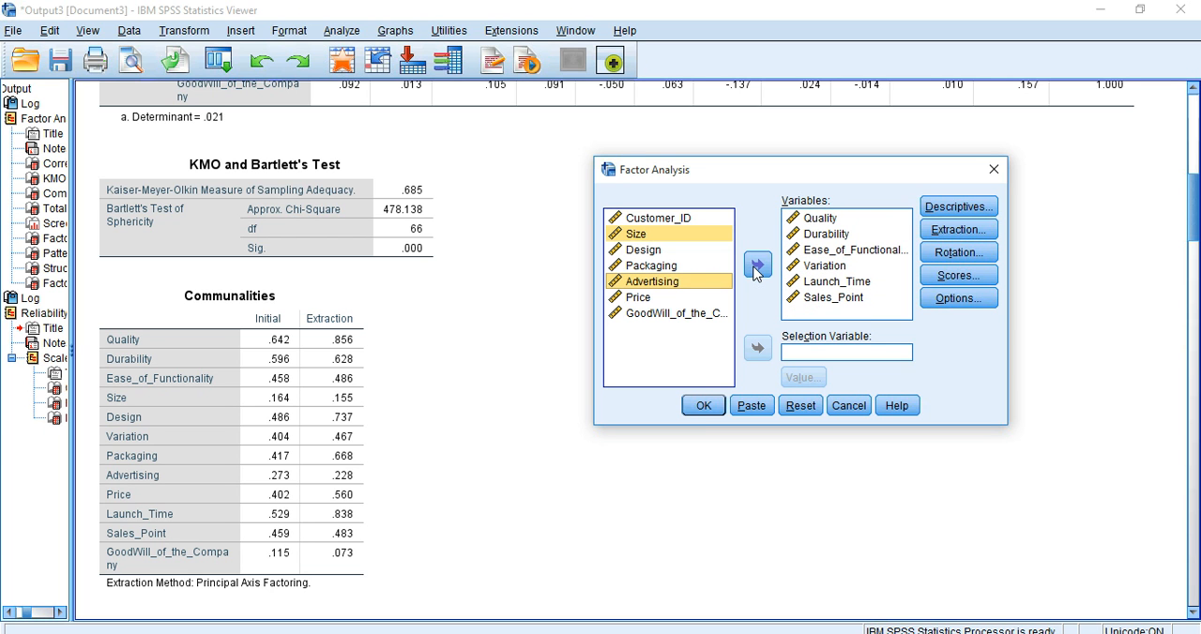
pyautogui.click(704, 406)
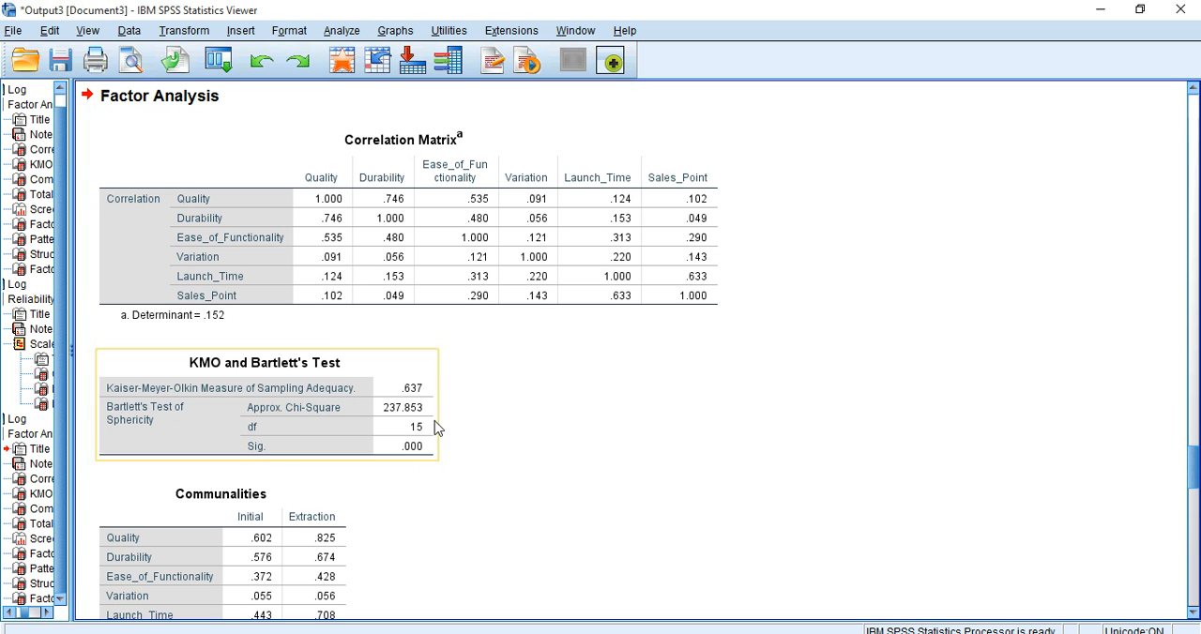
# Step: Examine the new Communalities, Total Variance Explained, Scree Plot, Pattern Matrix and Structure Matrix for each item's communality and factor loadings
pyautogui.moveTo(1194, 469); pyautogui.dragTo(1196, 502)
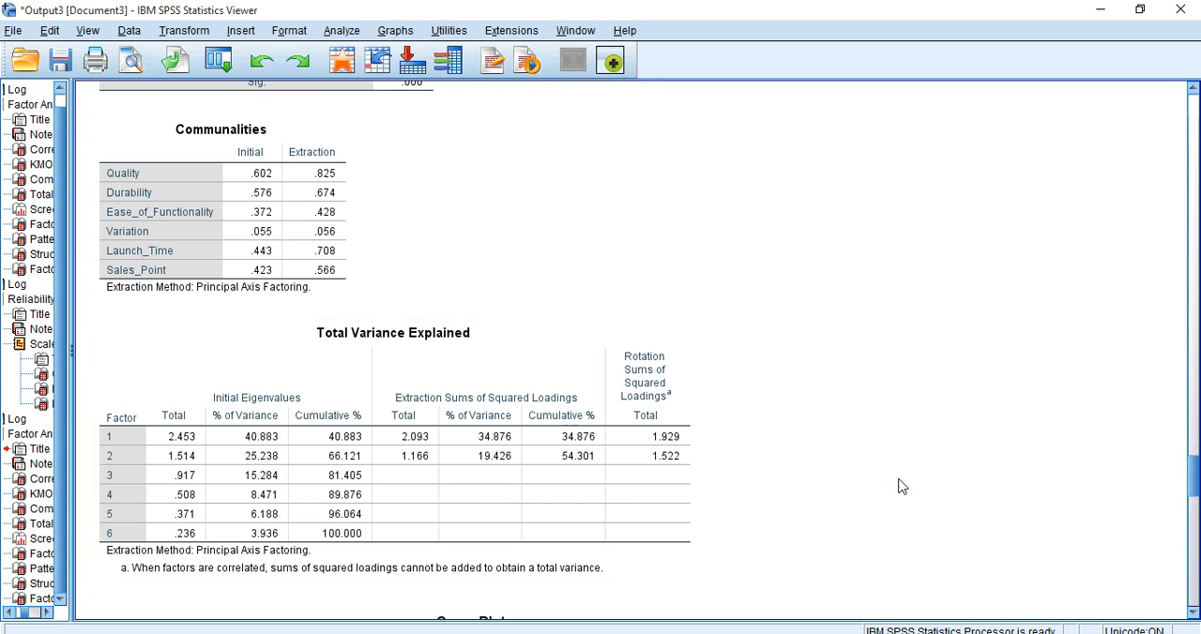
pyautogui.scroll(-5, 1188, 474)
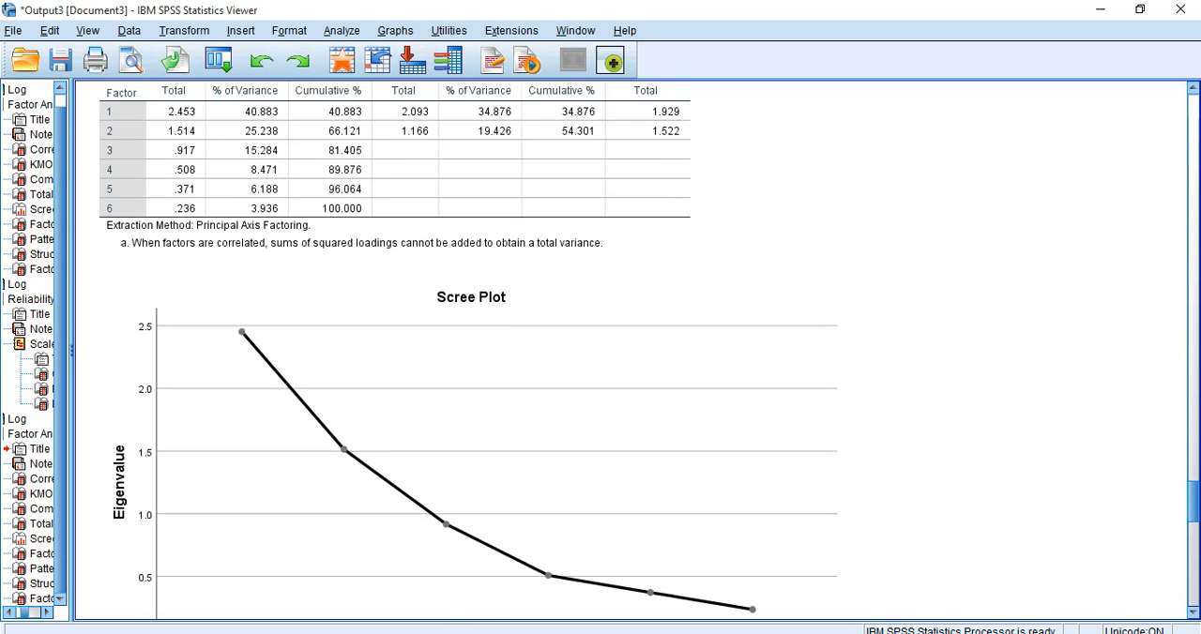
pyautogui.scroll(-3, 465, 335)
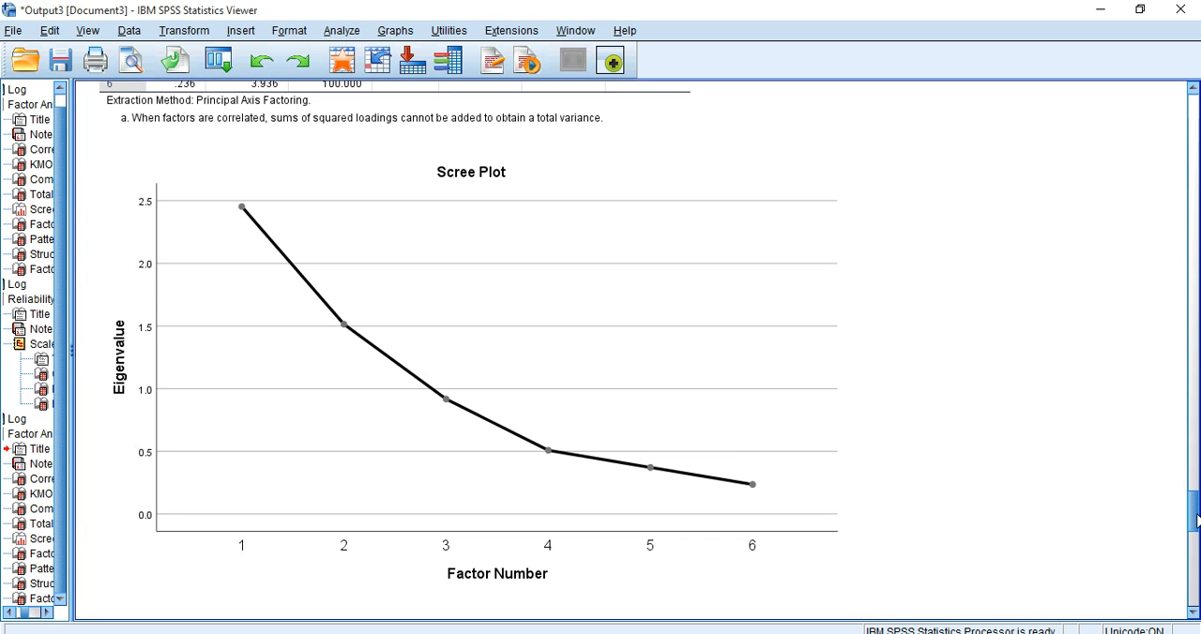
pyautogui.moveTo(1196, 519); pyautogui.dragTo(1198, 480)
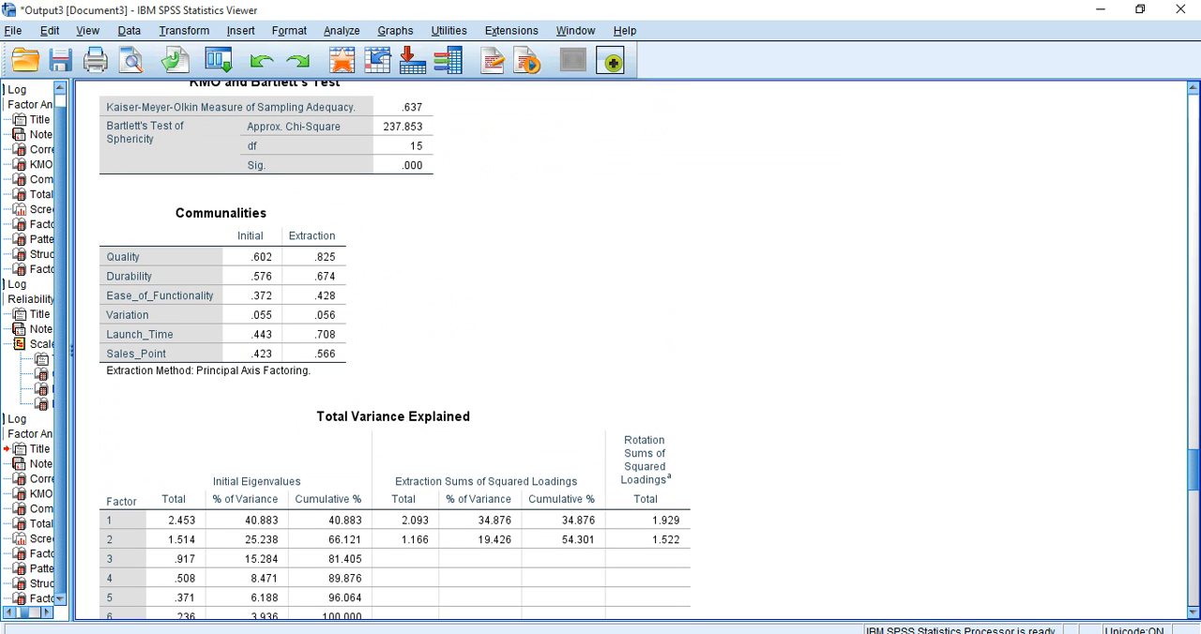
pyautogui.click(214, 266)
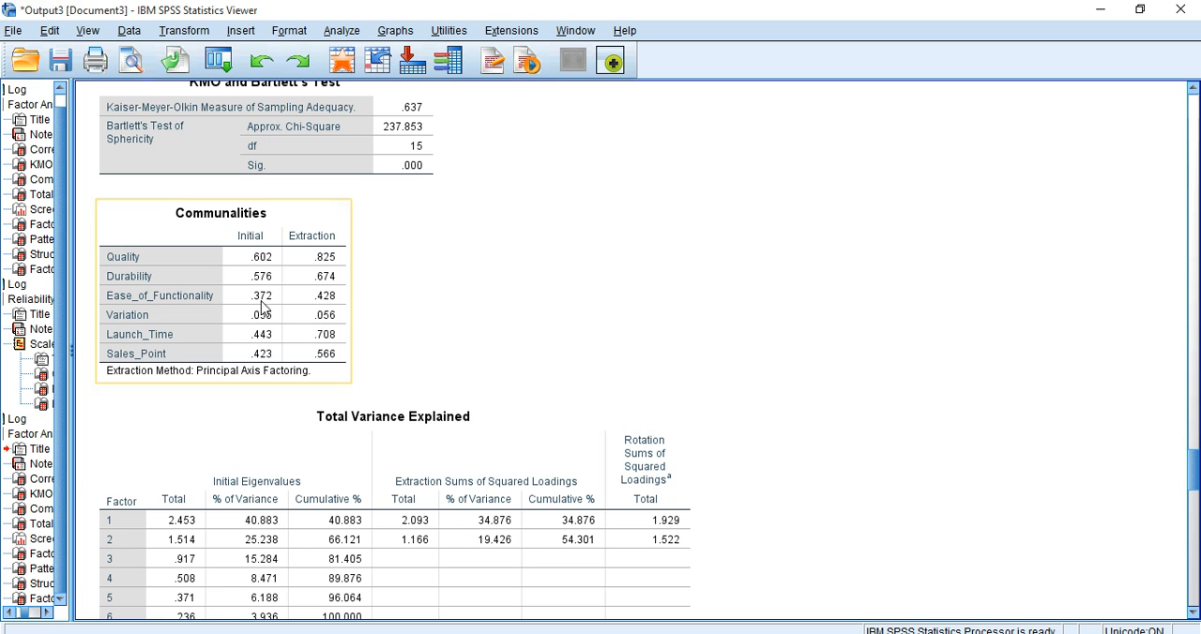
pyautogui.click(1057, 379)
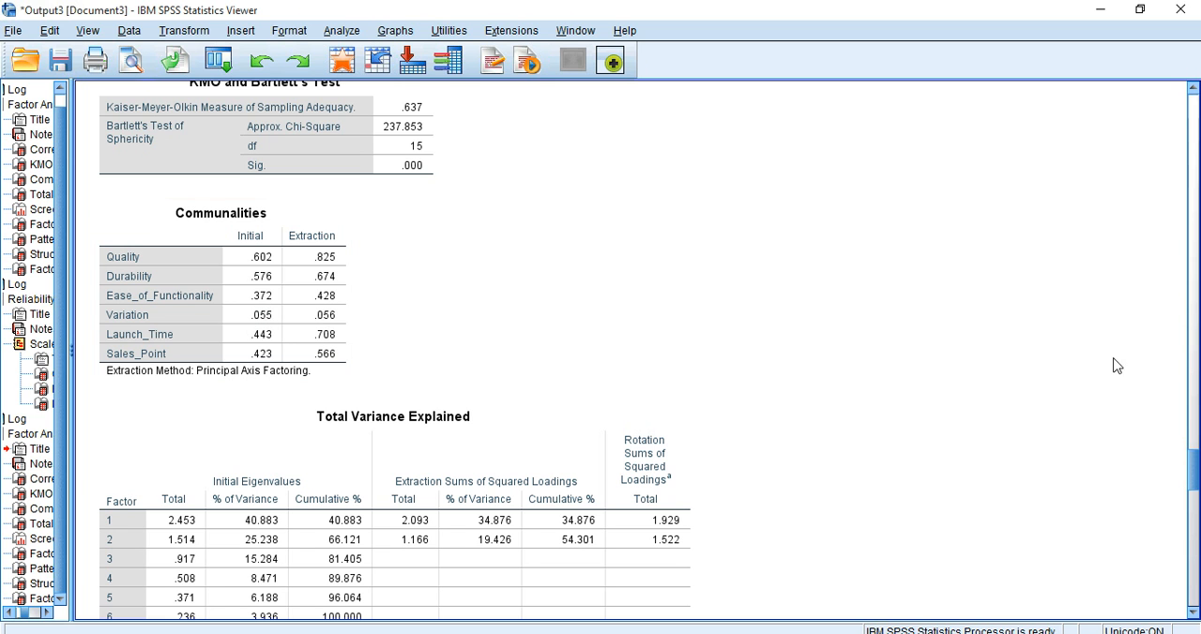
pyautogui.moveTo(1193, 466); pyautogui.dragTo(1193, 568)
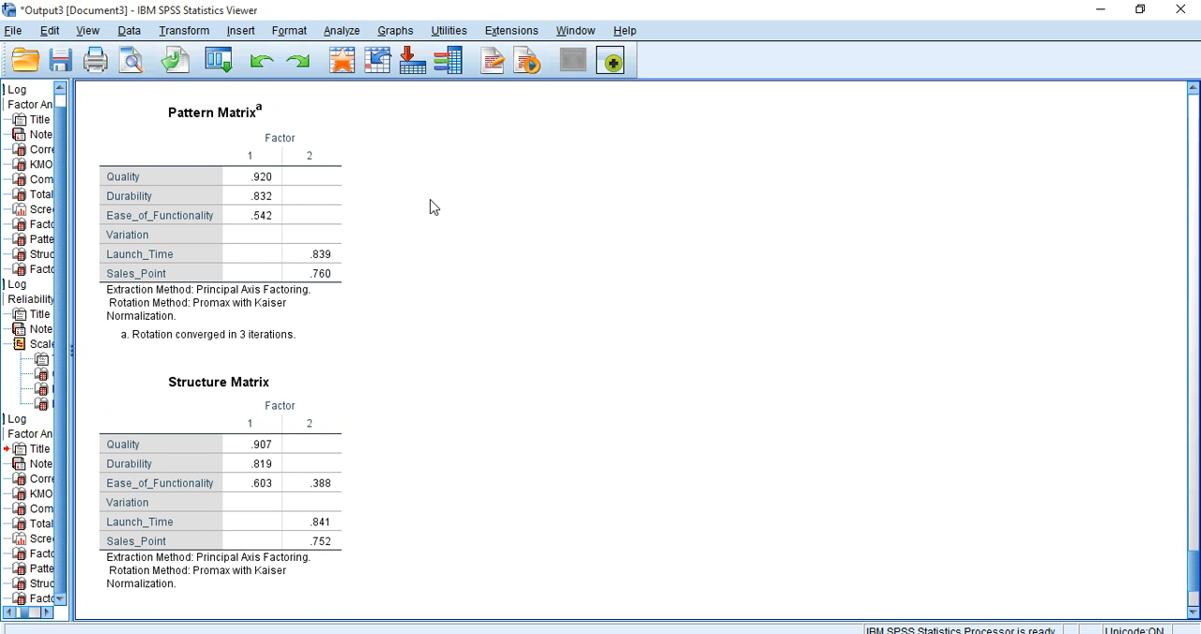
pyautogui.click(319, 190)
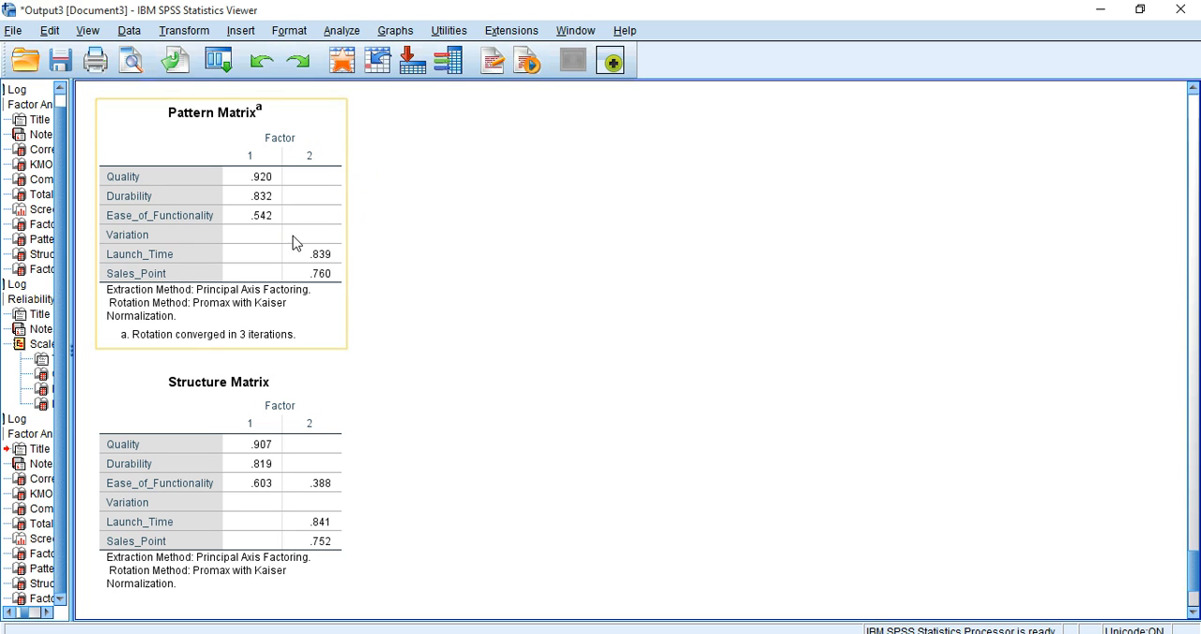
pyautogui.click(618, 272)
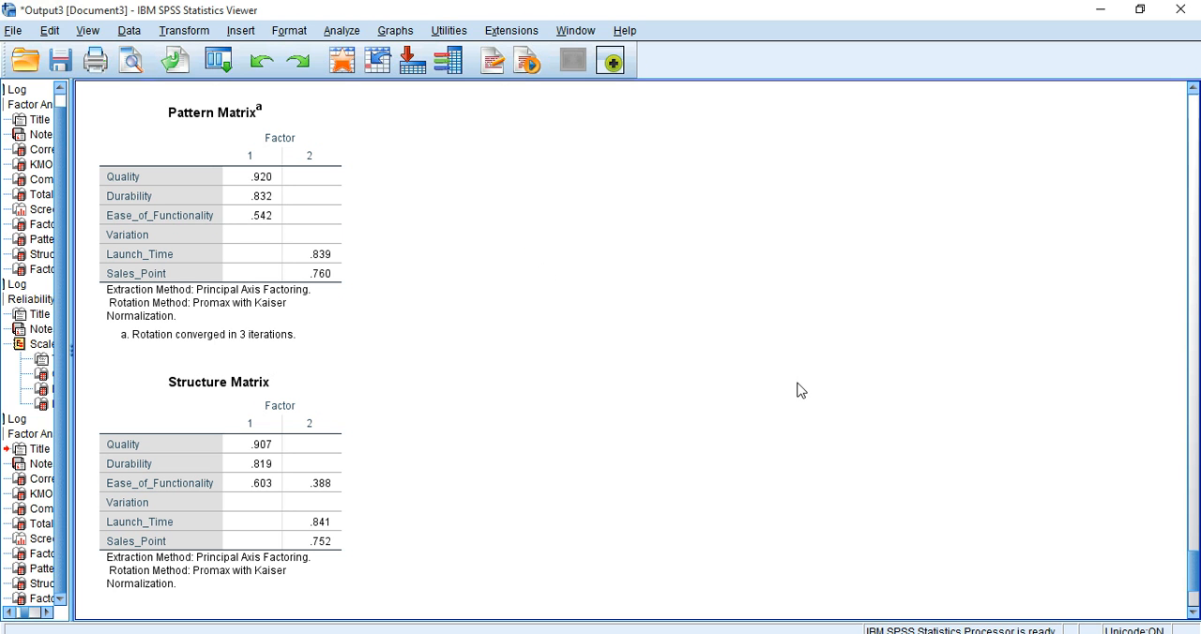
pyautogui.scroll(-3, 1194, 576)
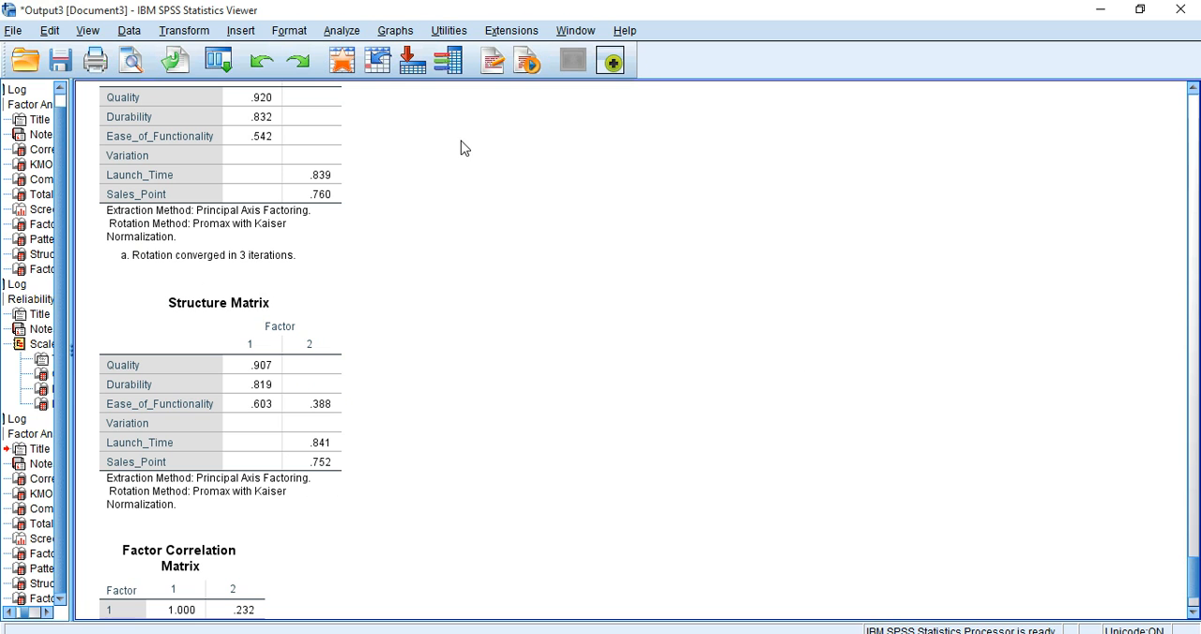
# Step: Reopen the Reliability Analysis setup and remove Variation from the items
pyautogui.click(340, 34)
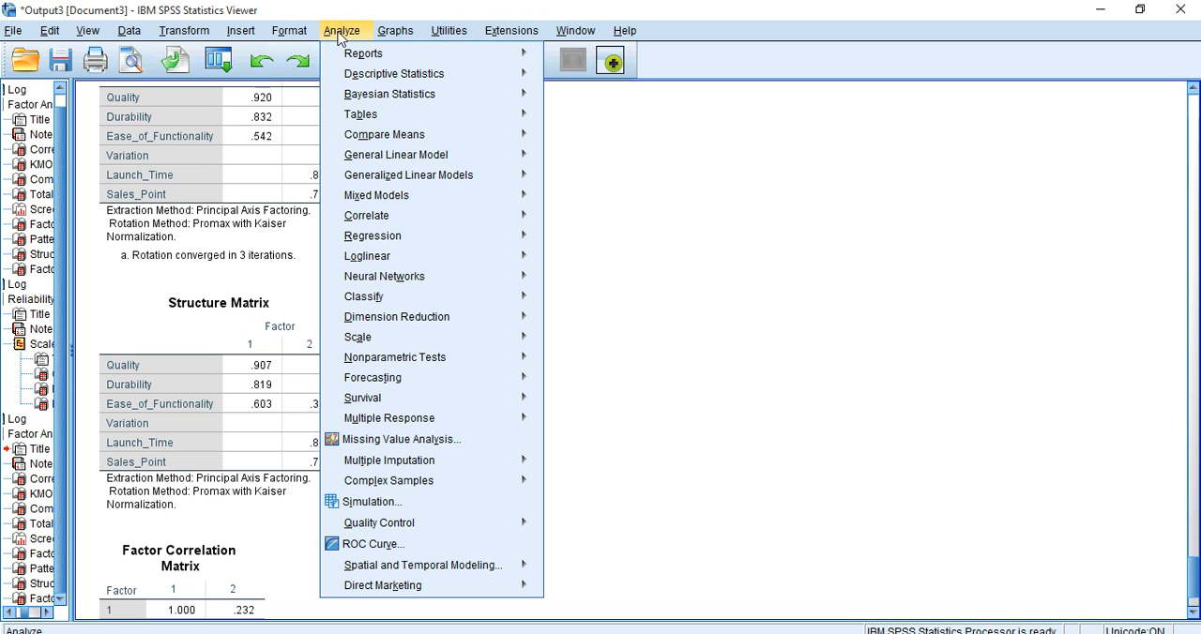
pyautogui.moveTo(439, 343)
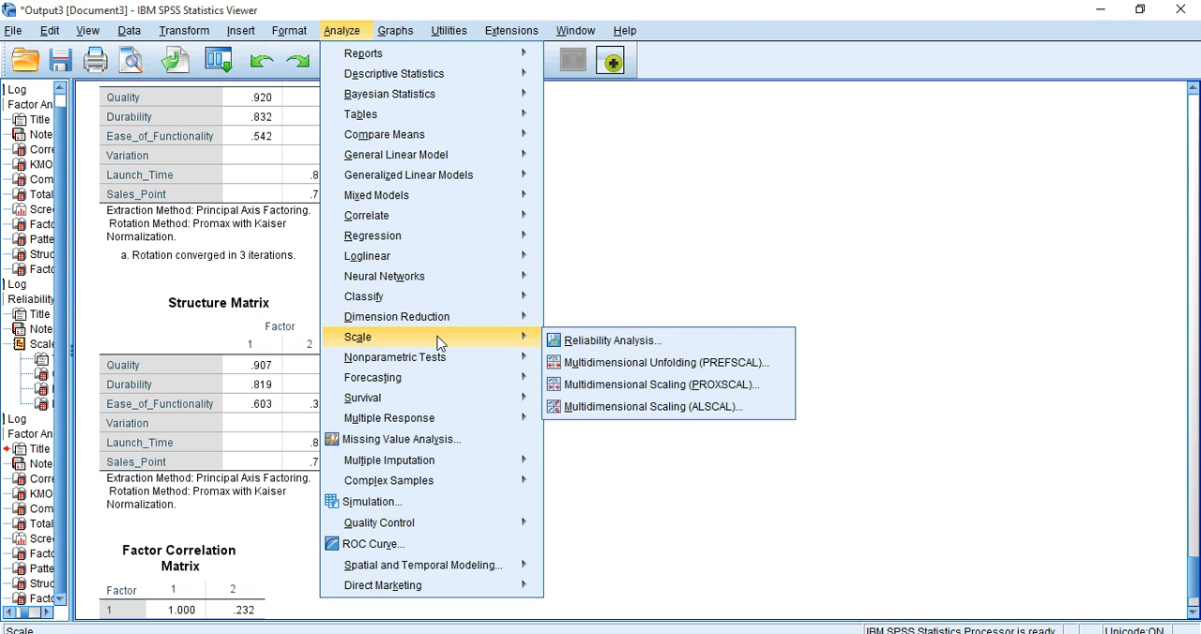
pyautogui.click(601, 353)
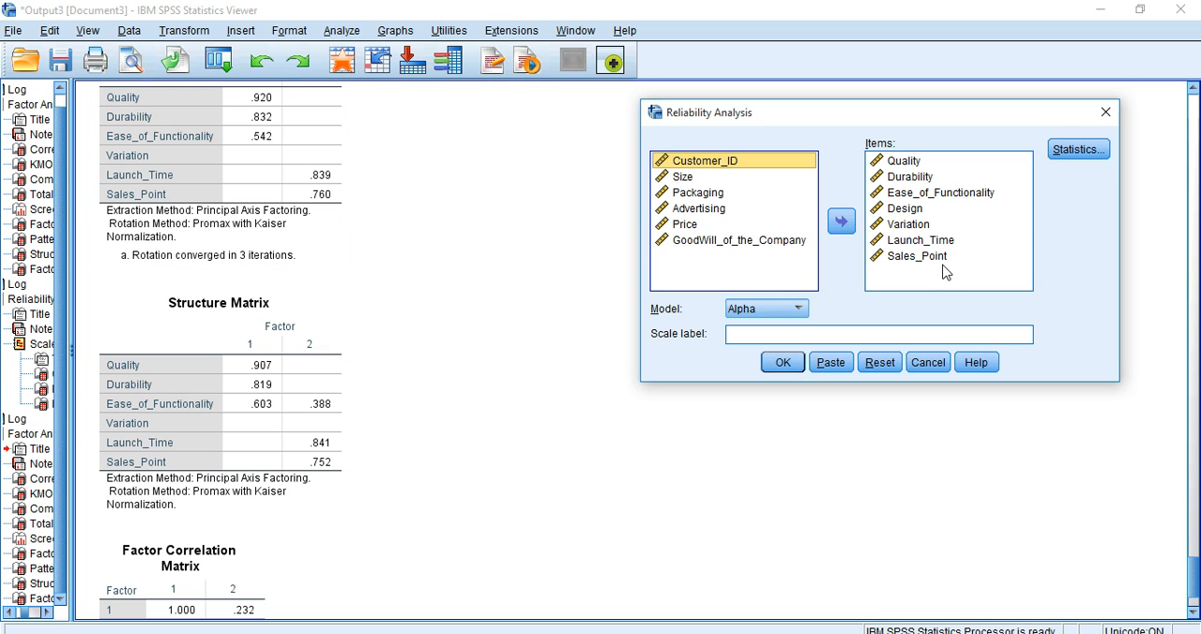
pyautogui.click(906, 227)
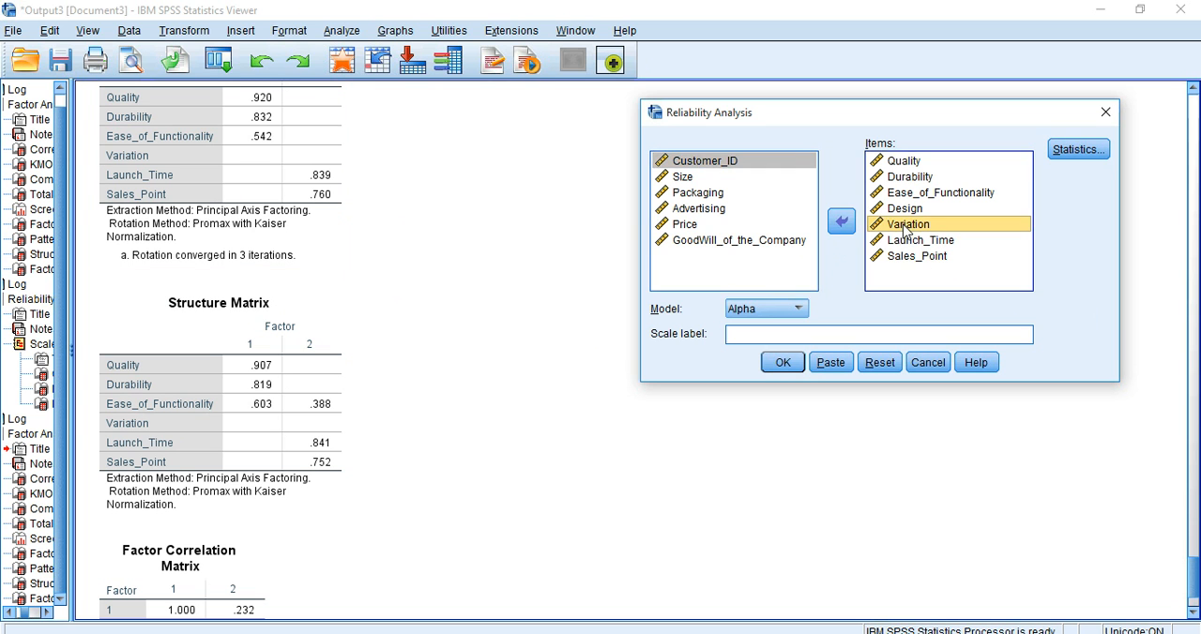
pyautogui.click(842, 222)
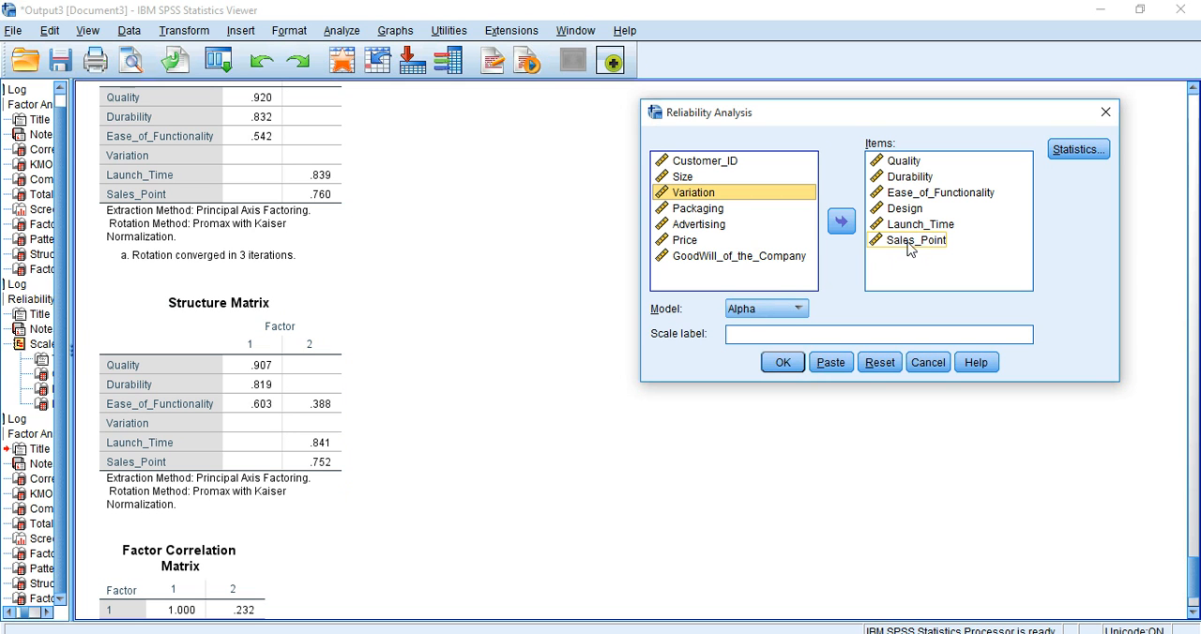
pyautogui.click(783, 364)
# Step: Consult the earlier Item-Total Statistics and remove Design from the reliability items
pyautogui.moveTo(1196, 587); pyautogui.dragTo(1171, 467)
pyautogui.click(195, 506)
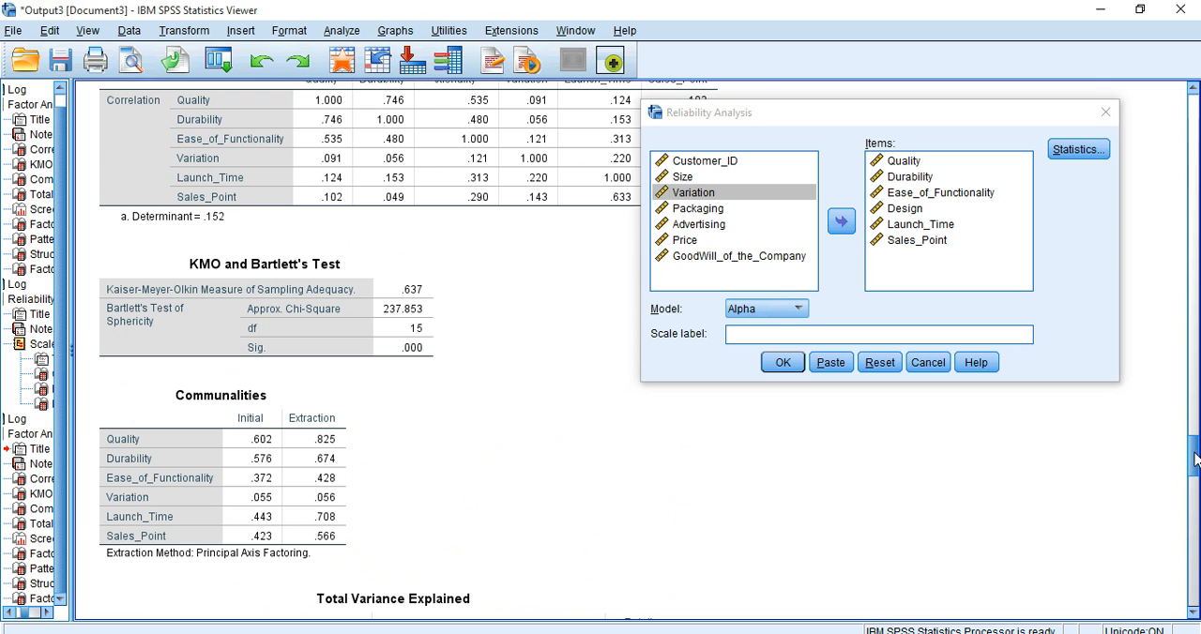
pyautogui.moveTo(1194, 460); pyautogui.dragTo(1194, 409)
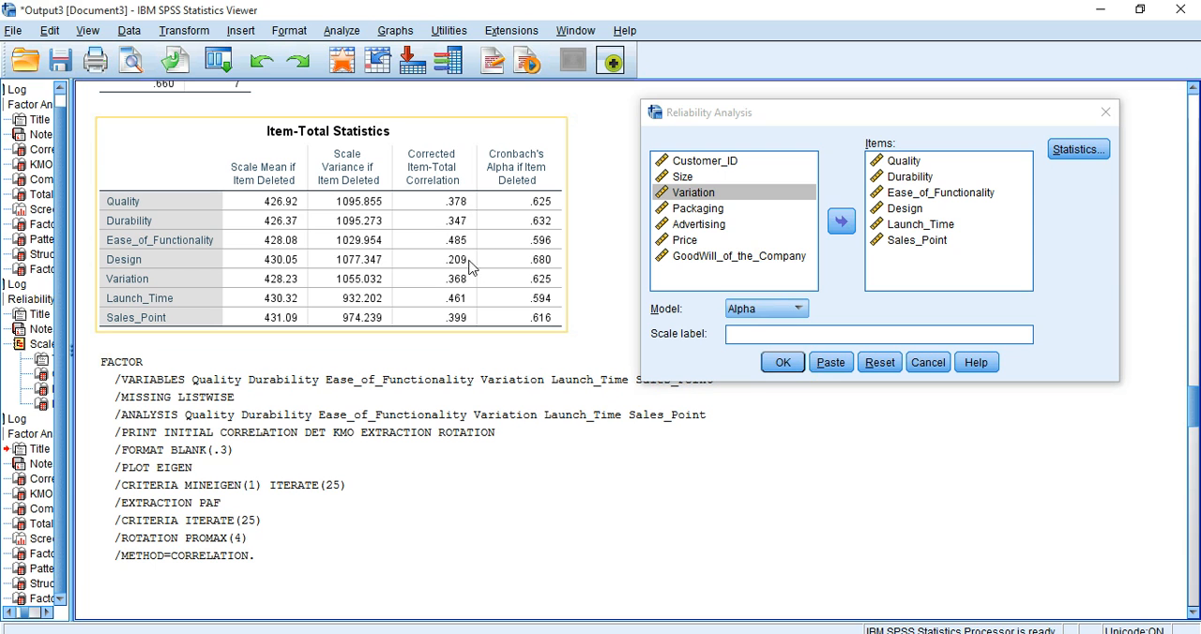
pyautogui.click(900, 211)
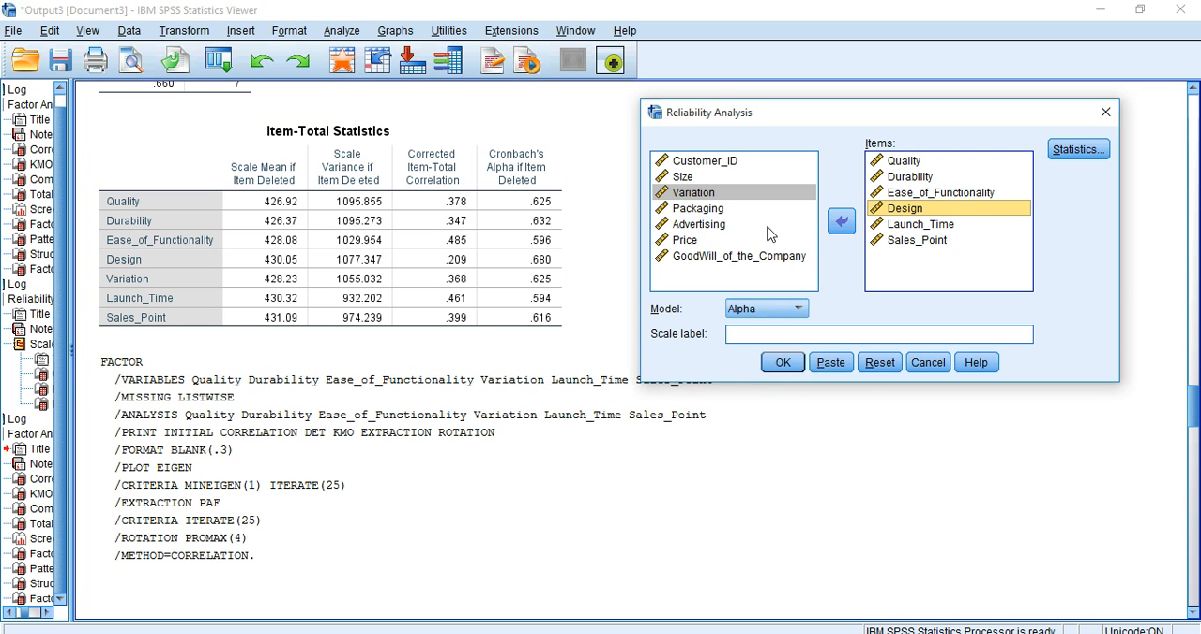
pyautogui.click(842, 223)
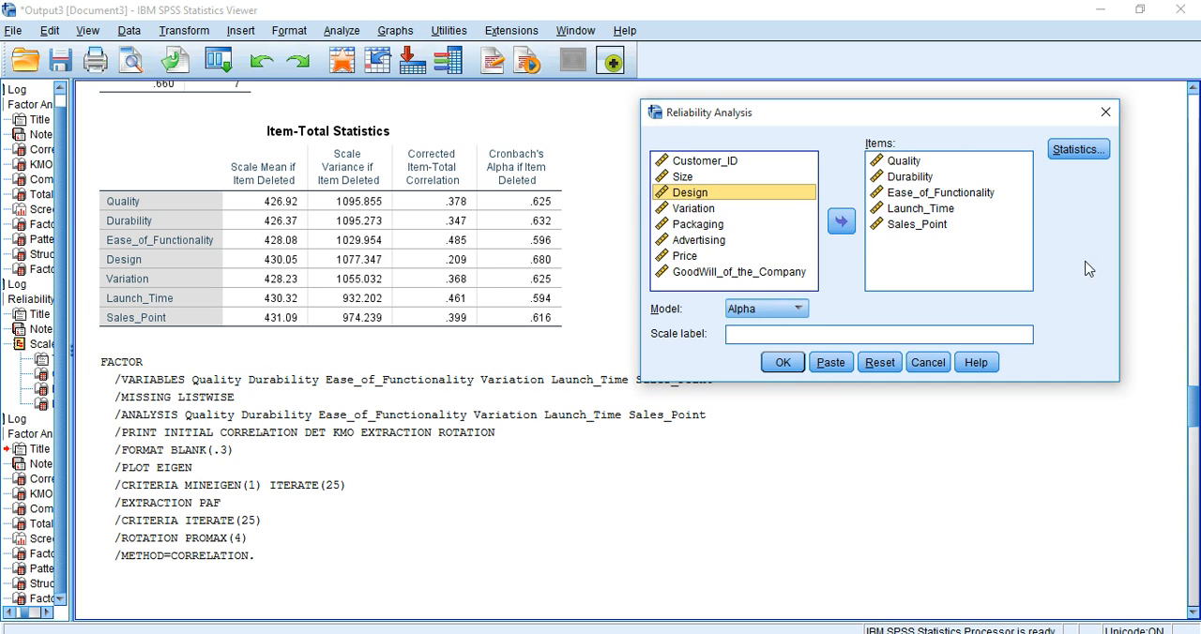
# Step: Check the first factor analysis's Pattern Matrix and Communalities, and run the reliability analysis on Quality, Durability, Ease_of_Functionality, Launch_Time and Sales_Point
pyautogui.moveTo(1193, 403); pyautogui.dragTo(1170, 283)
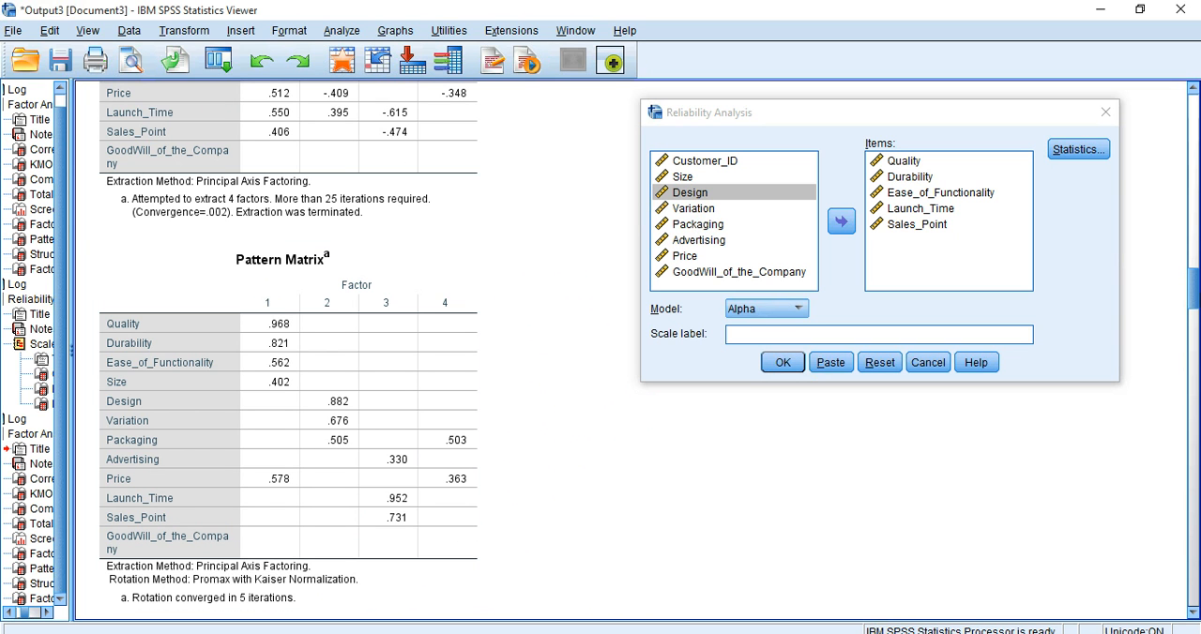
pyautogui.moveTo(1193, 294); pyautogui.dragTo(1194, 272)
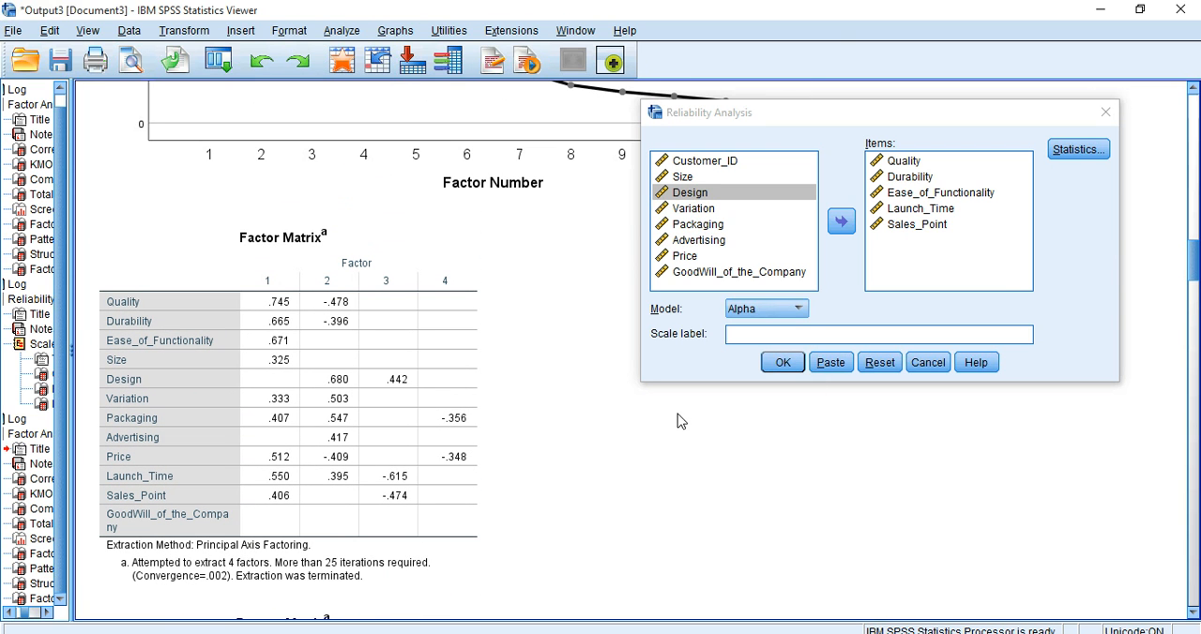
pyautogui.moveTo(1195, 268); pyautogui.dragTo(1195, 167)
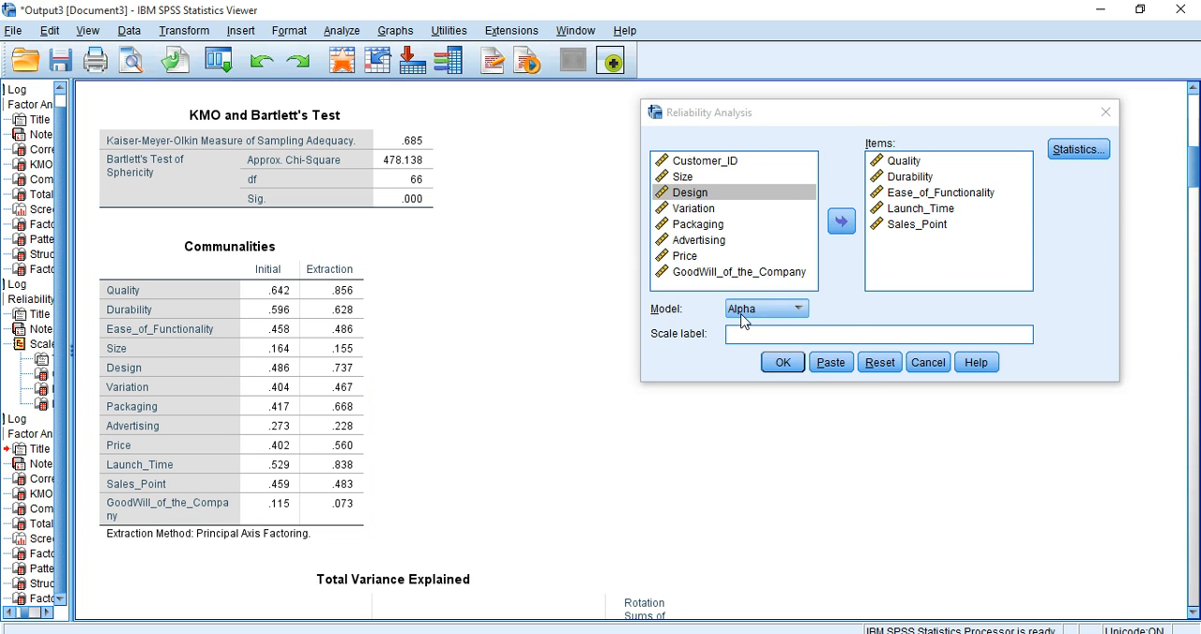
pyautogui.click(779, 364)
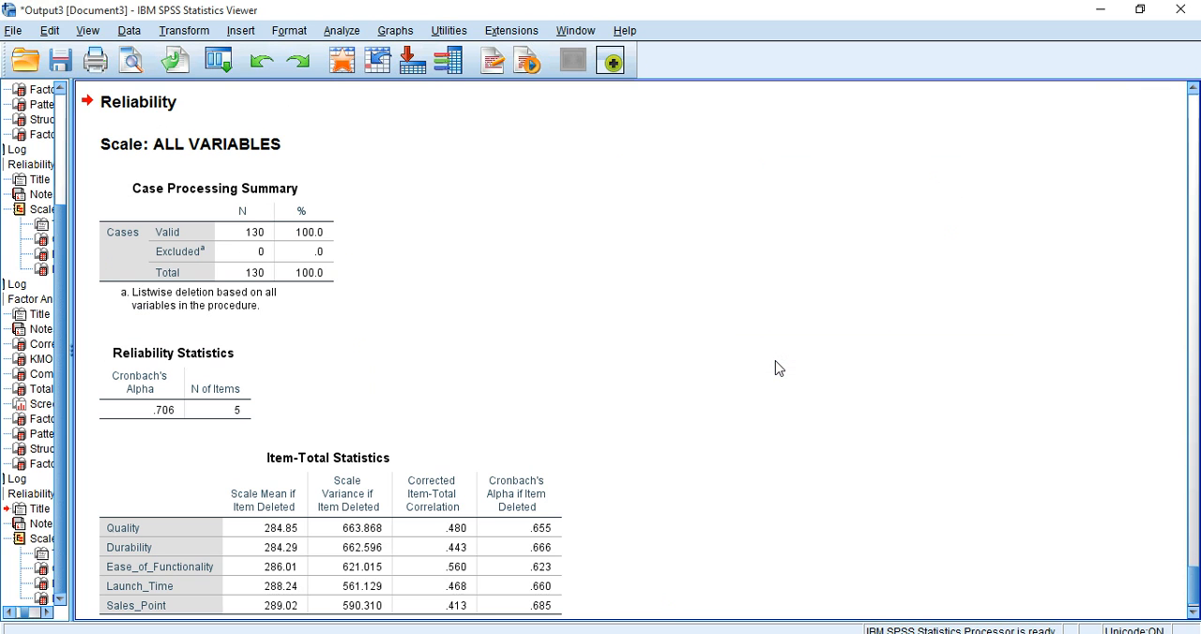
pyautogui.moveTo(1193, 556); pyautogui.dragTo(1195, 596)
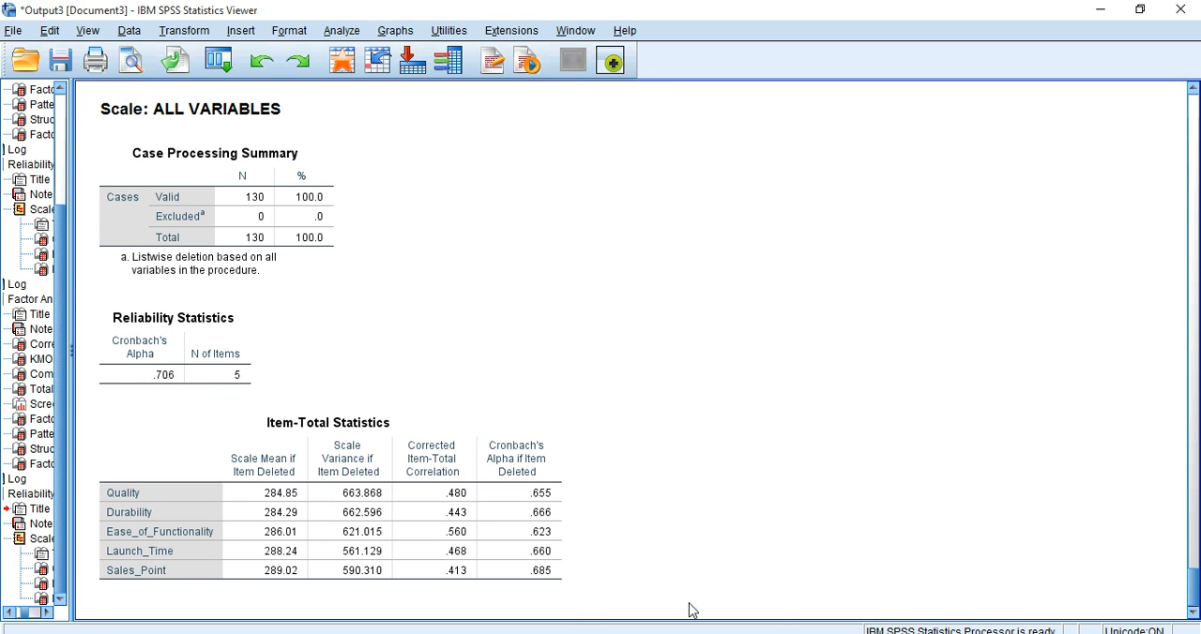
pyautogui.click(317, 544)
# Step: Reopen the Factor Analysis setup and remove Variation from the analysis variables
pyautogui.click(339, 31)
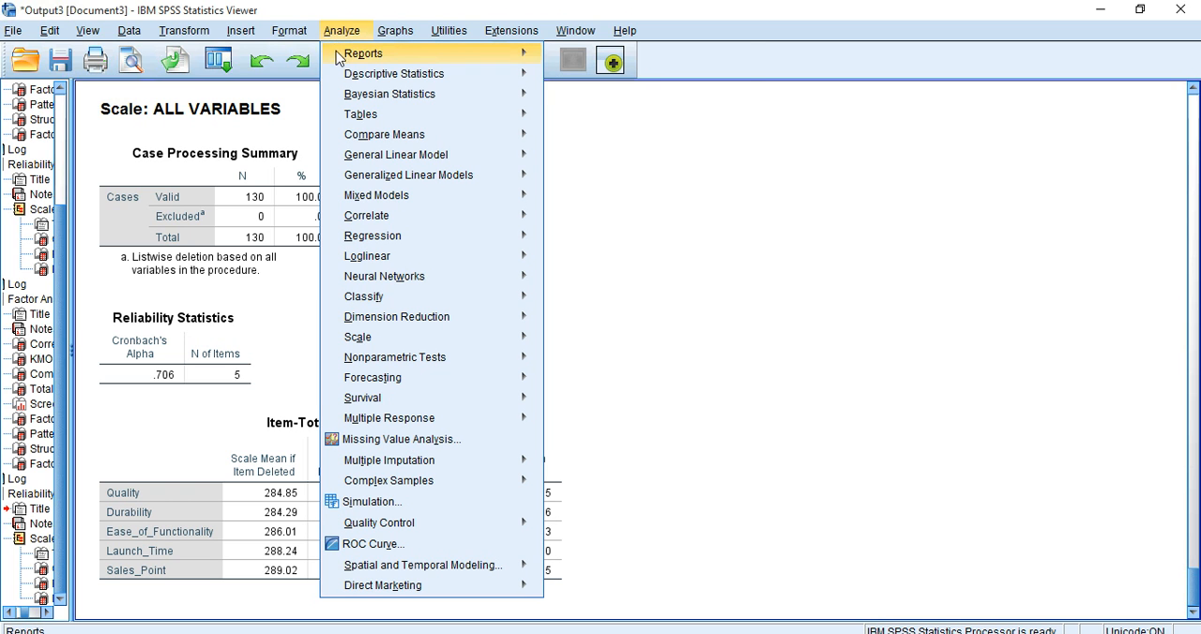
pyautogui.moveTo(432, 328)
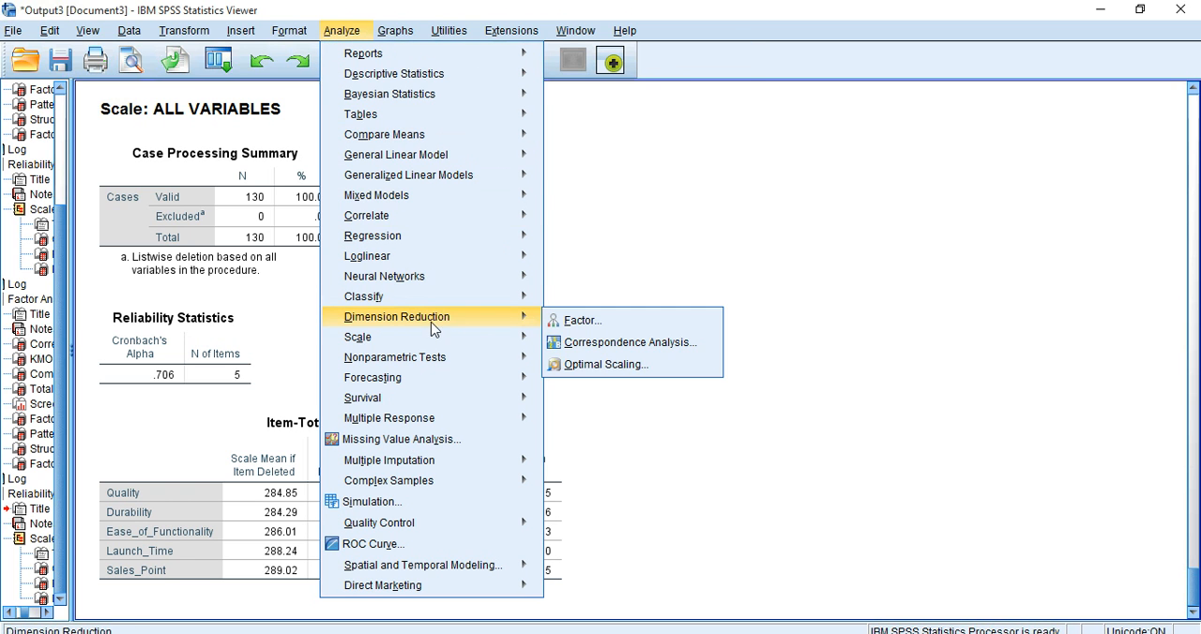
pyautogui.click(568, 325)
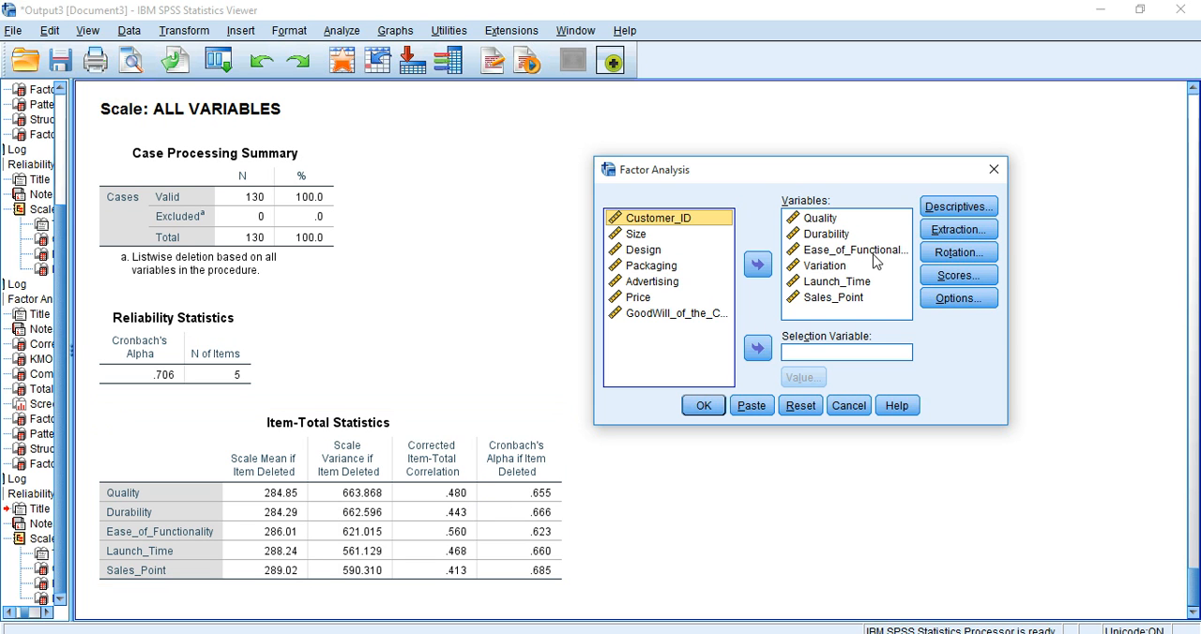
pyautogui.click(834, 268)
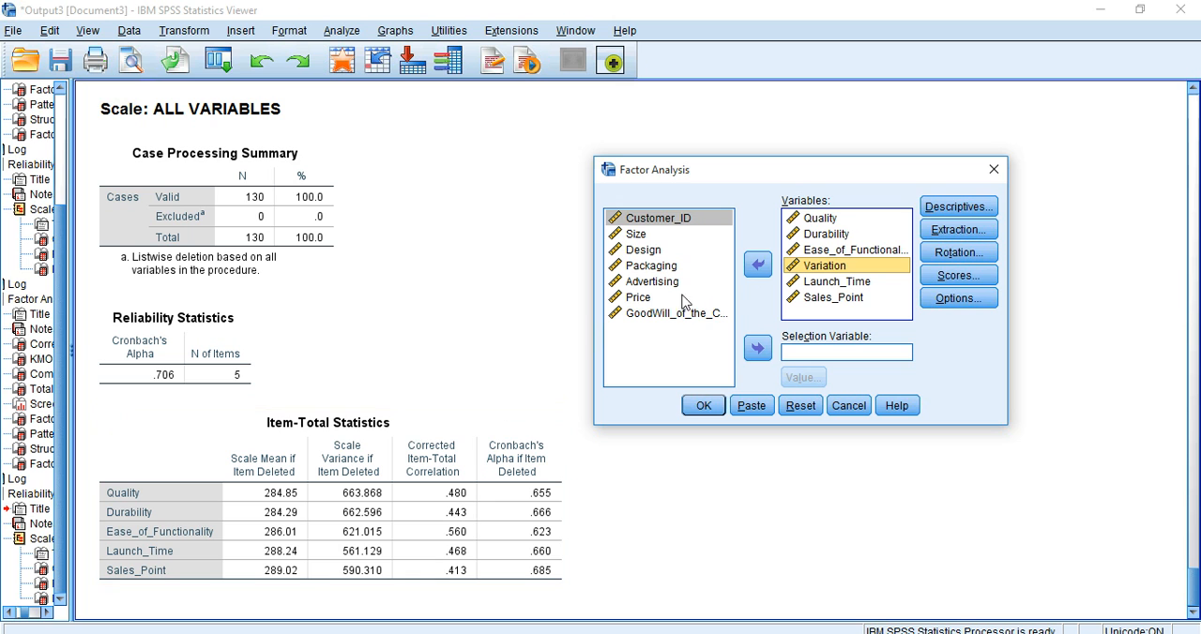
pyautogui.click(759, 265)
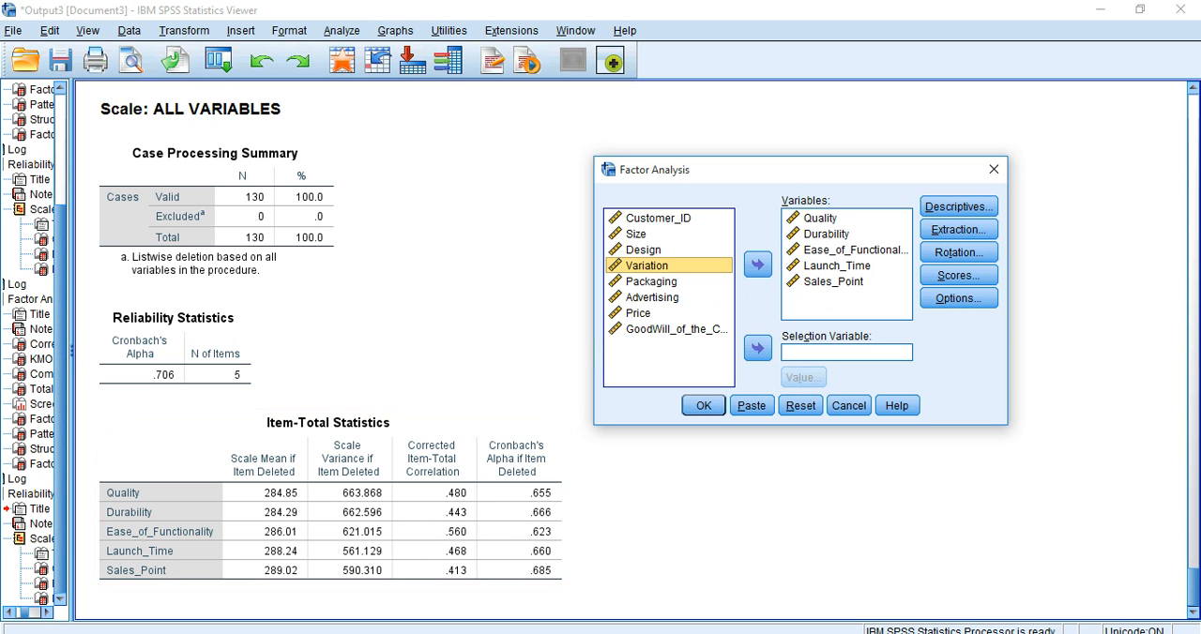
# Step: Review the previous six-variable Pattern Matrix and Communalities, and rerun the factor analysis with the five remaining variables
pyautogui.moveTo(1193, 568); pyautogui.dragTo(1195, 510)
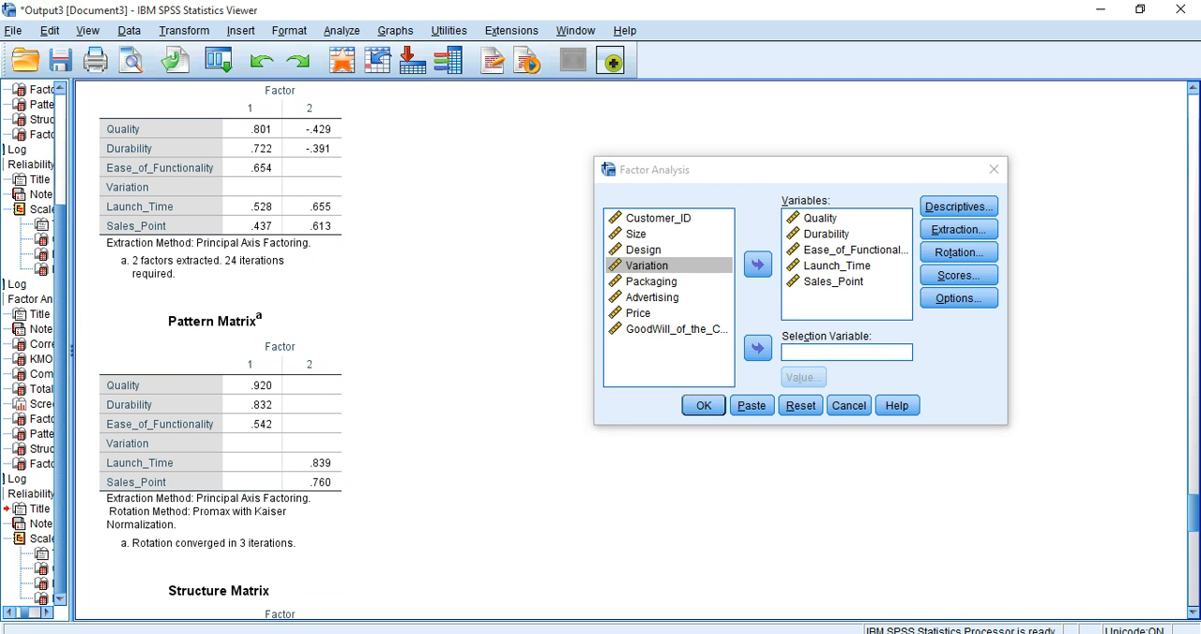
pyautogui.moveTo(1194, 521); pyautogui.dragTo(1195, 421)
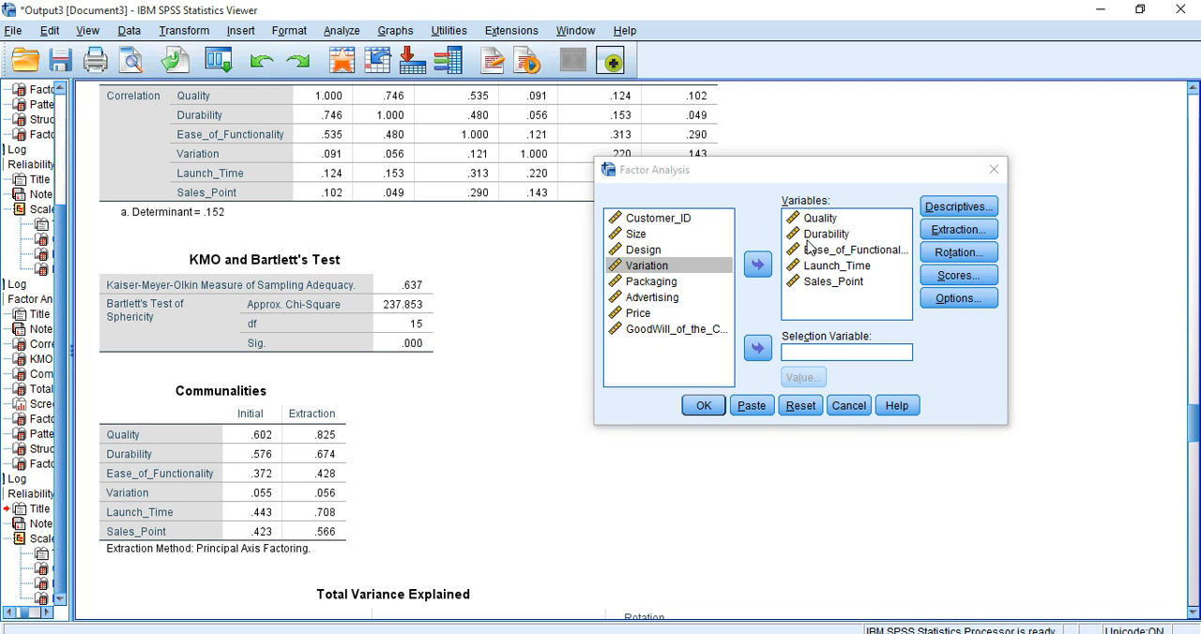
pyautogui.click(703, 407)
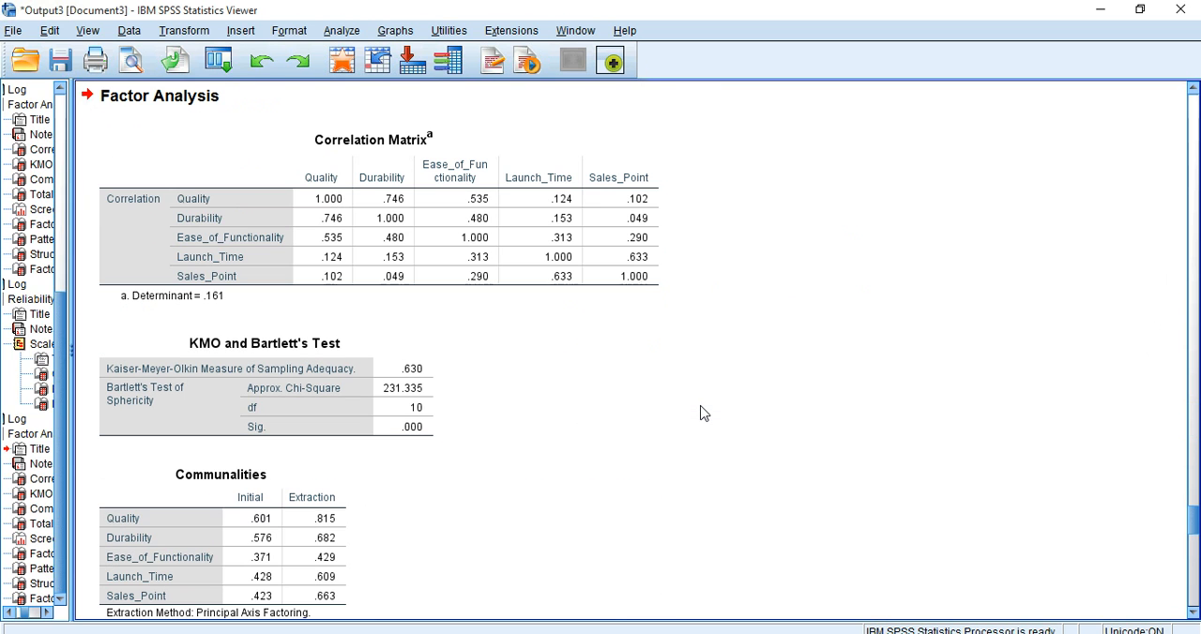
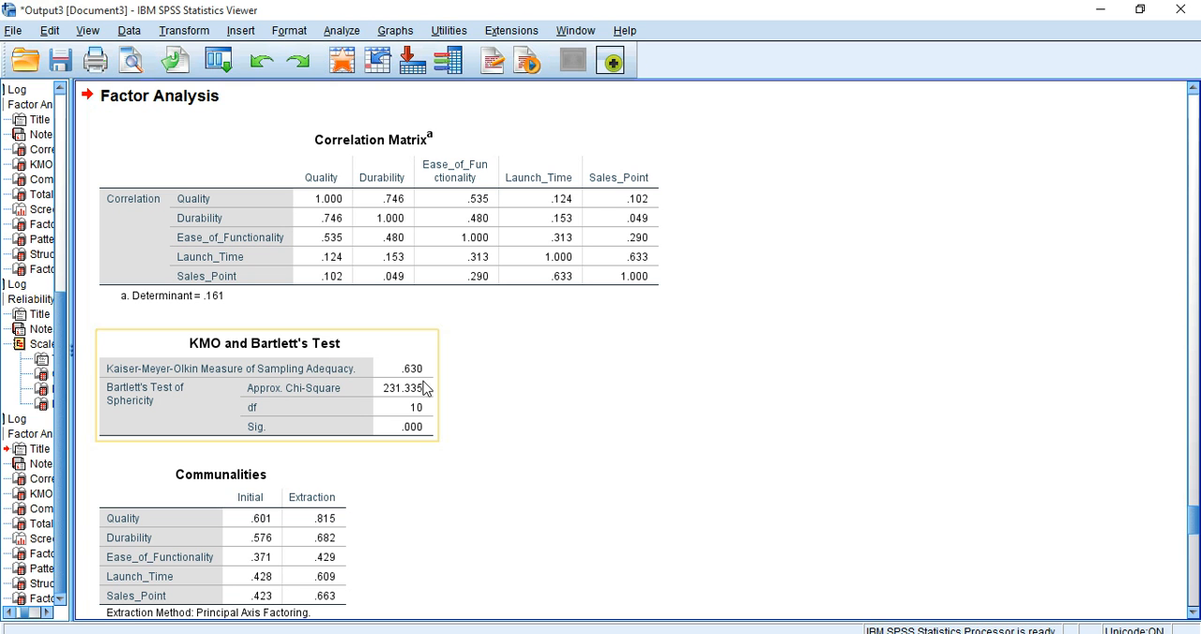
# Step: Examine the Communalities, Total Variance Explained table and Scree Plot of the rerun five-variable factor analysis
pyautogui.moveTo(1195, 521); pyautogui.dragTo(1197, 548)
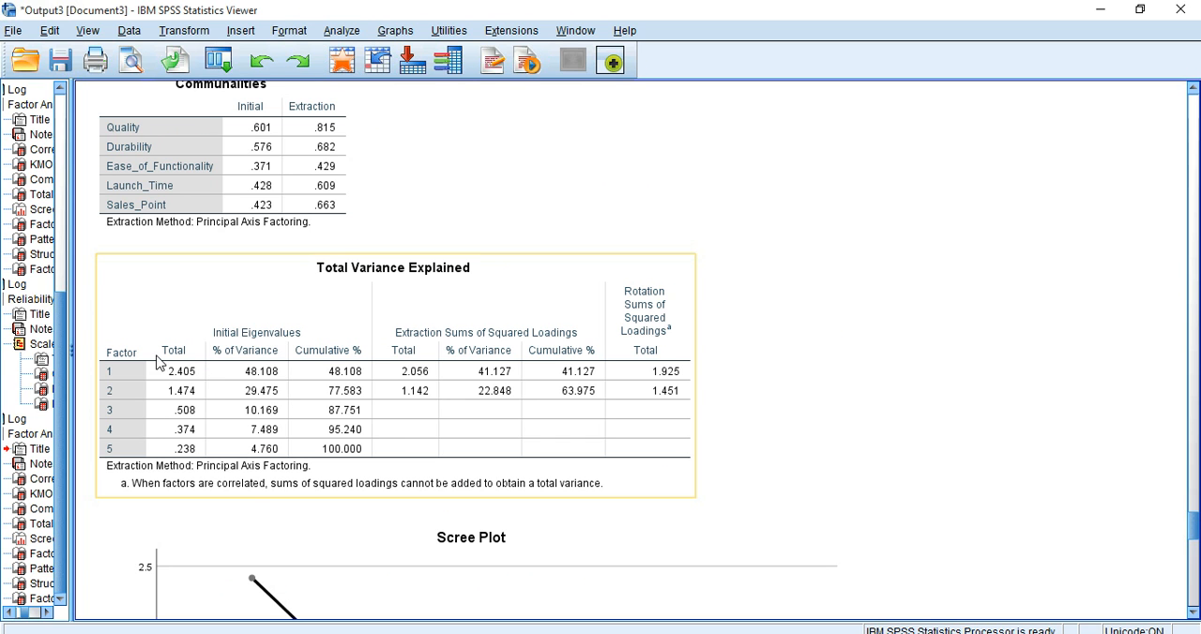
pyautogui.moveTo(1193, 527); pyautogui.dragTo(1192, 543)
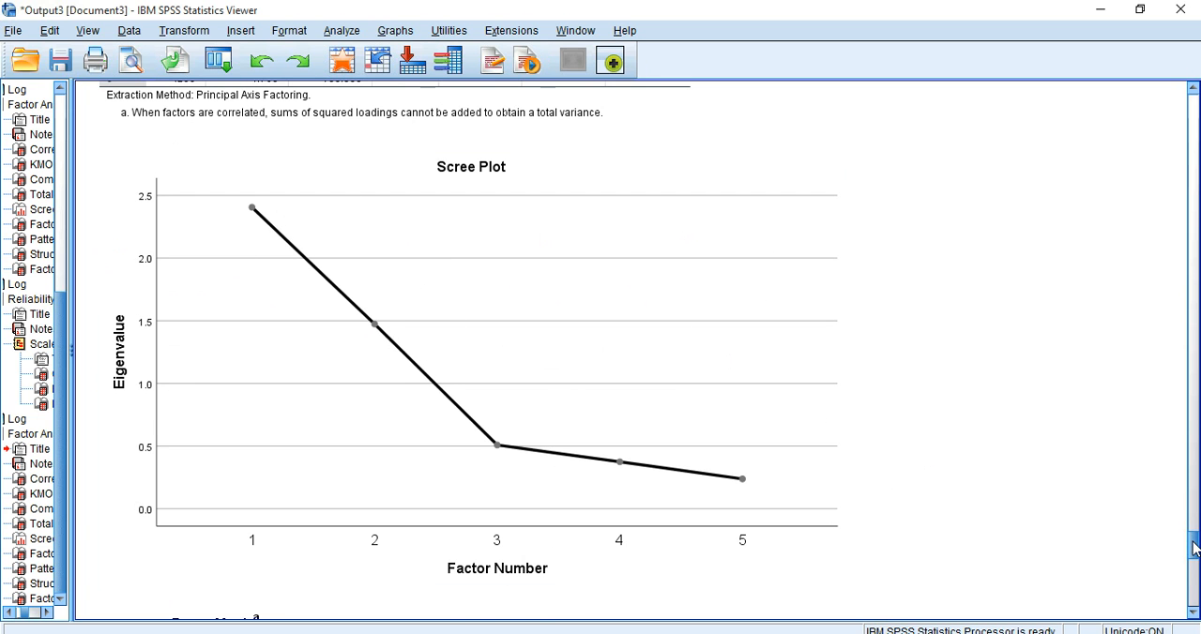
pyautogui.scroll(1, 1193, 550)
pyautogui.moveTo(1193, 547); pyautogui.dragTo(1192, 528)
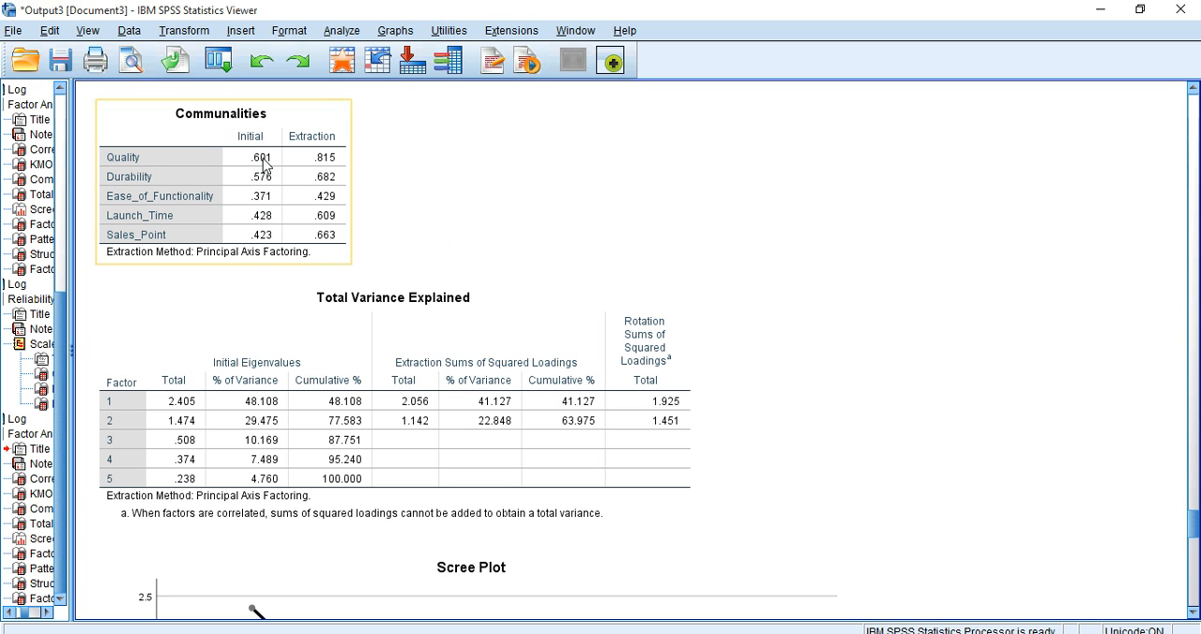
pyautogui.click(459, 221)
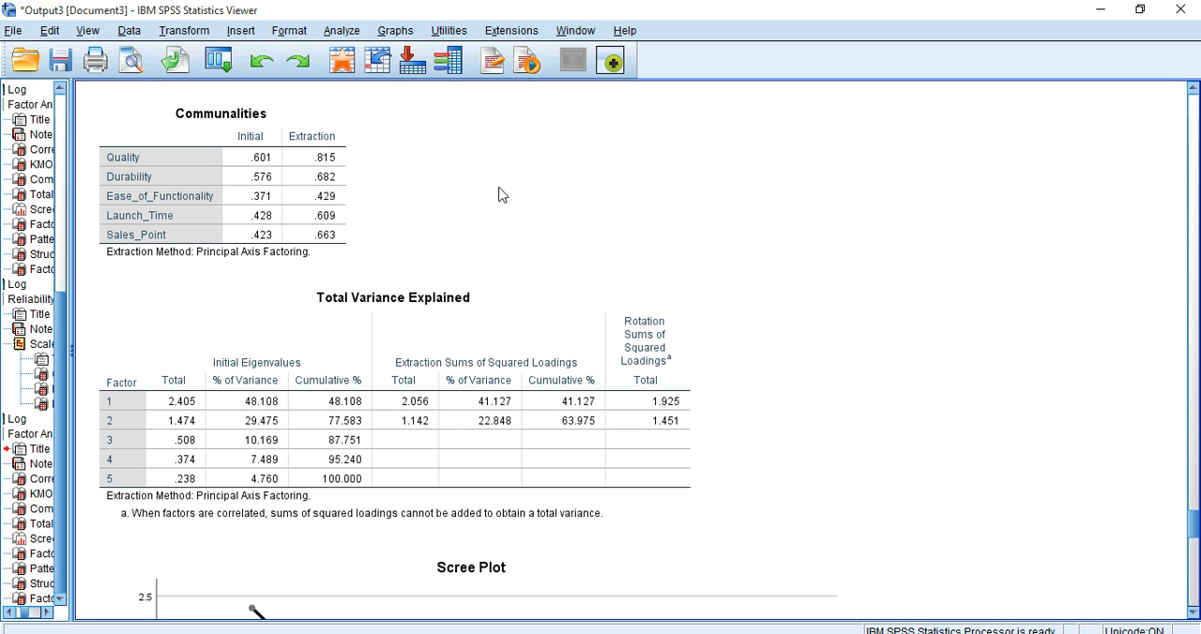
pyautogui.click(330, 178)
# Step: Check the five-variable Pattern Matrix loadings against the Total Variance Explained table to interpret the two extracted factors
pyautogui.moveTo(1192, 528); pyautogui.dragTo(1187, 591)
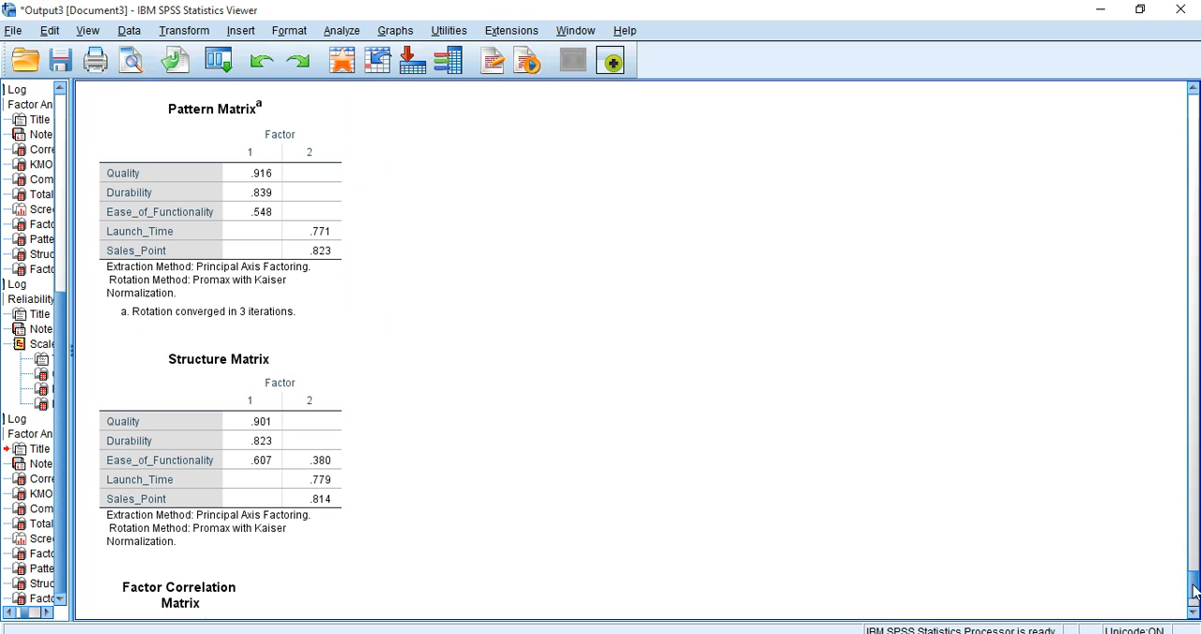
pyautogui.moveTo(1194, 590); pyautogui.dragTo(1194, 535)
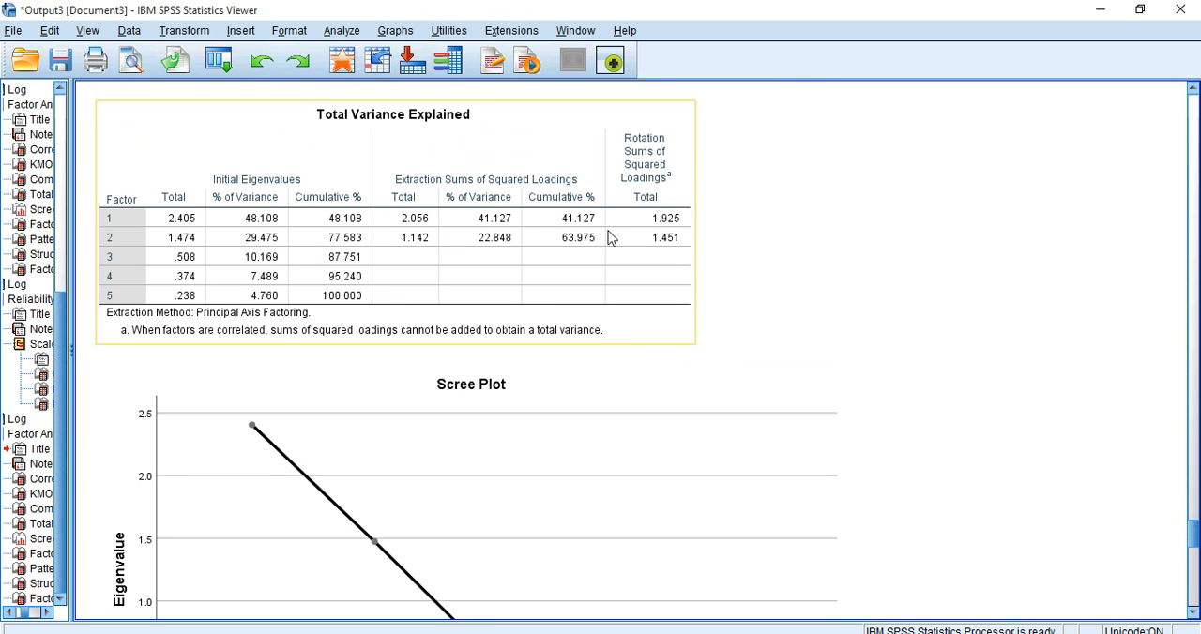
pyautogui.moveTo(1194, 542); pyautogui.dragTo(1194, 585)
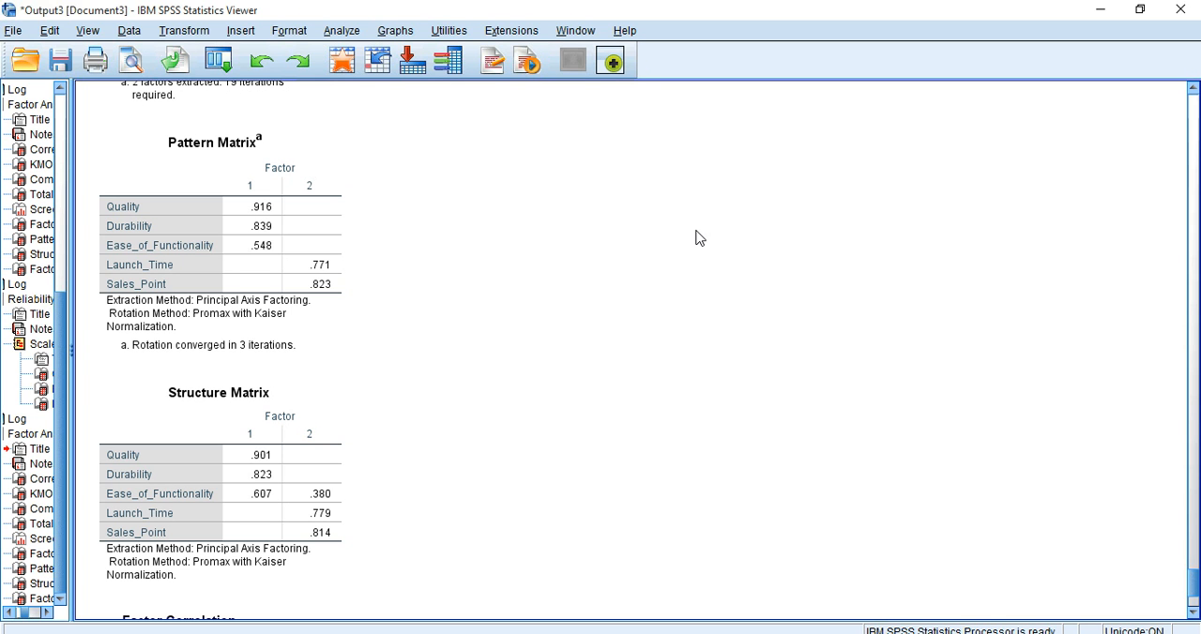
pyautogui.click(122, 248)
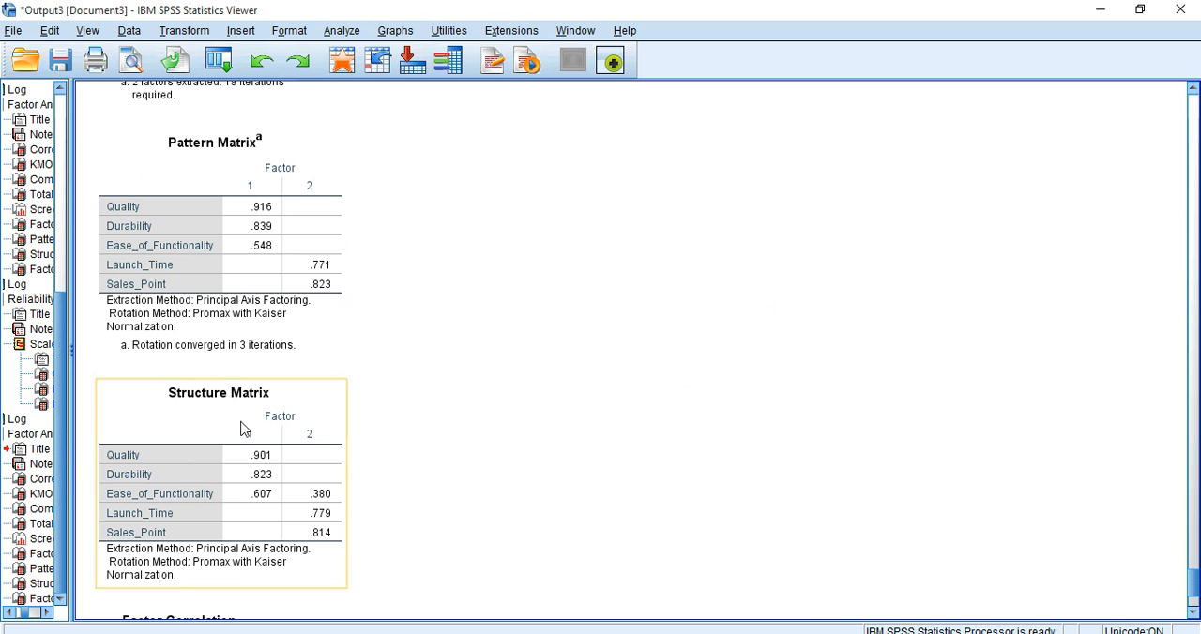
# Step: Inspect the Structure Matrix and the Factor Correlation Matrix to judge how the two Promax-rotated factors relate
pyautogui.click(248, 425)
pyautogui.scroll(-4, 539, 466)
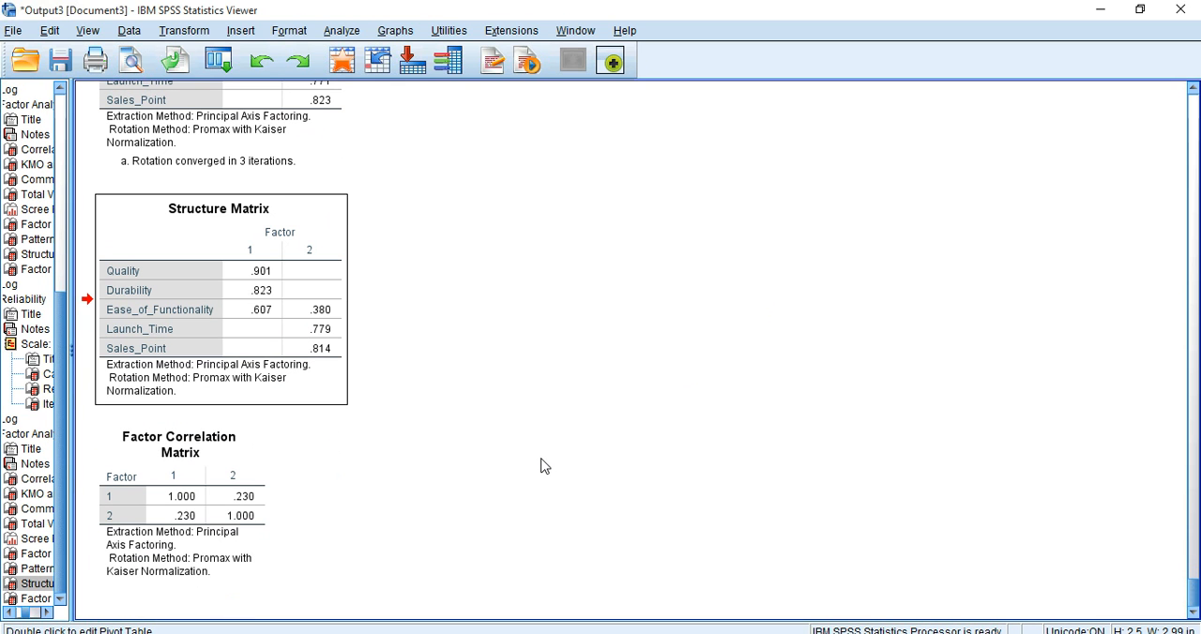
pyautogui.click(212, 469)
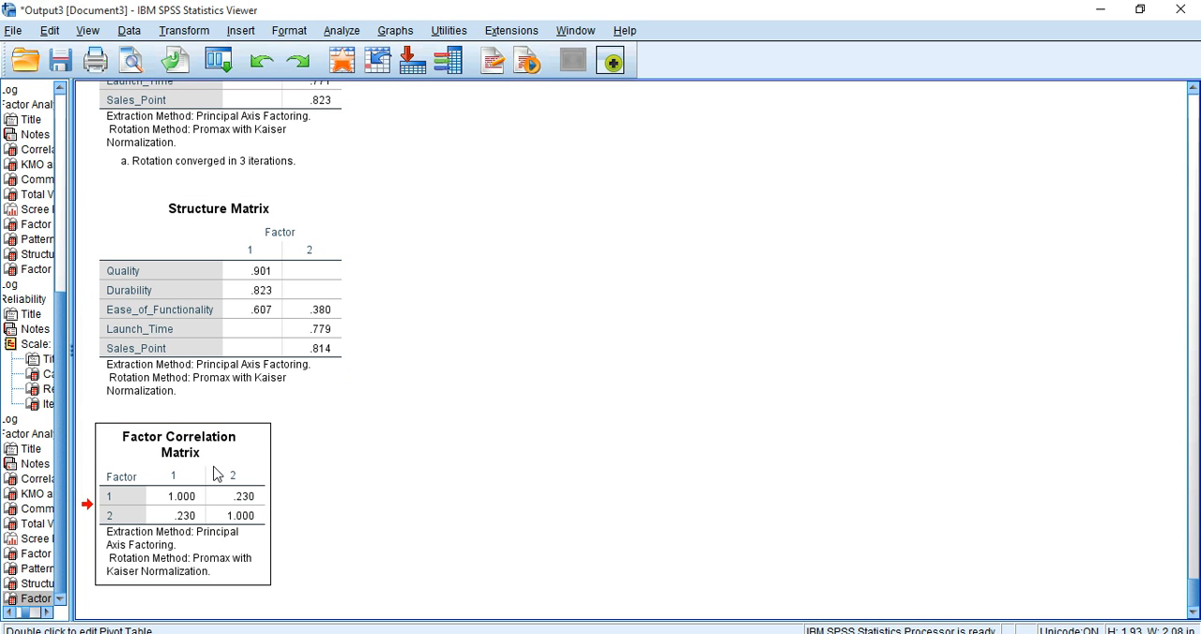
pyautogui.click(267, 227)
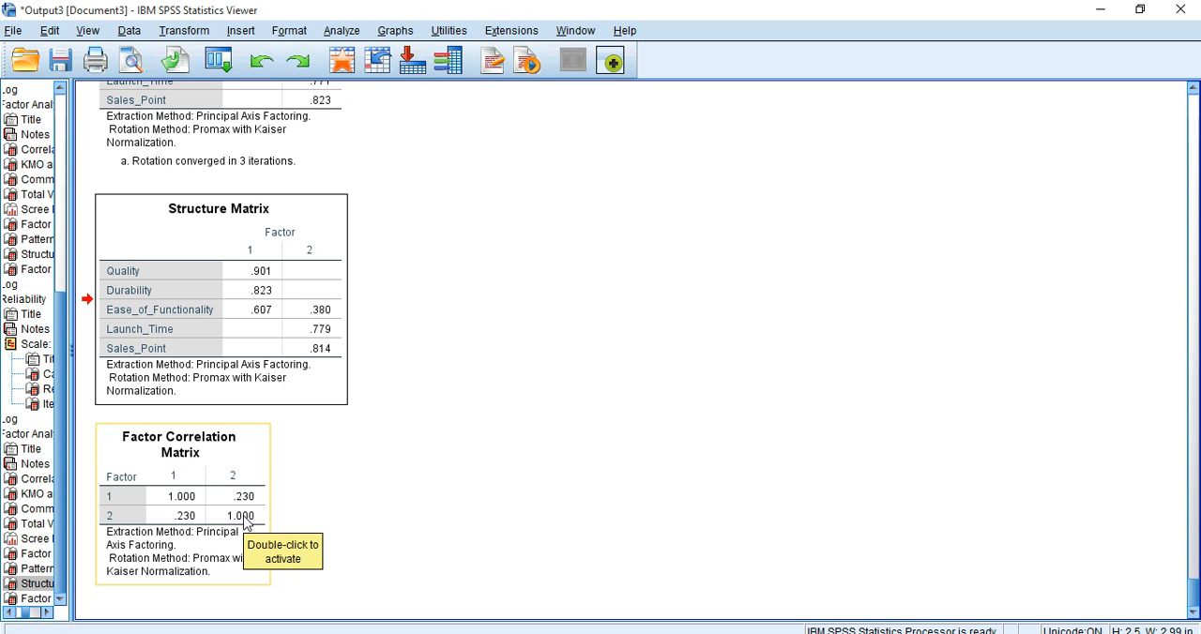
pyautogui.click(242, 472)
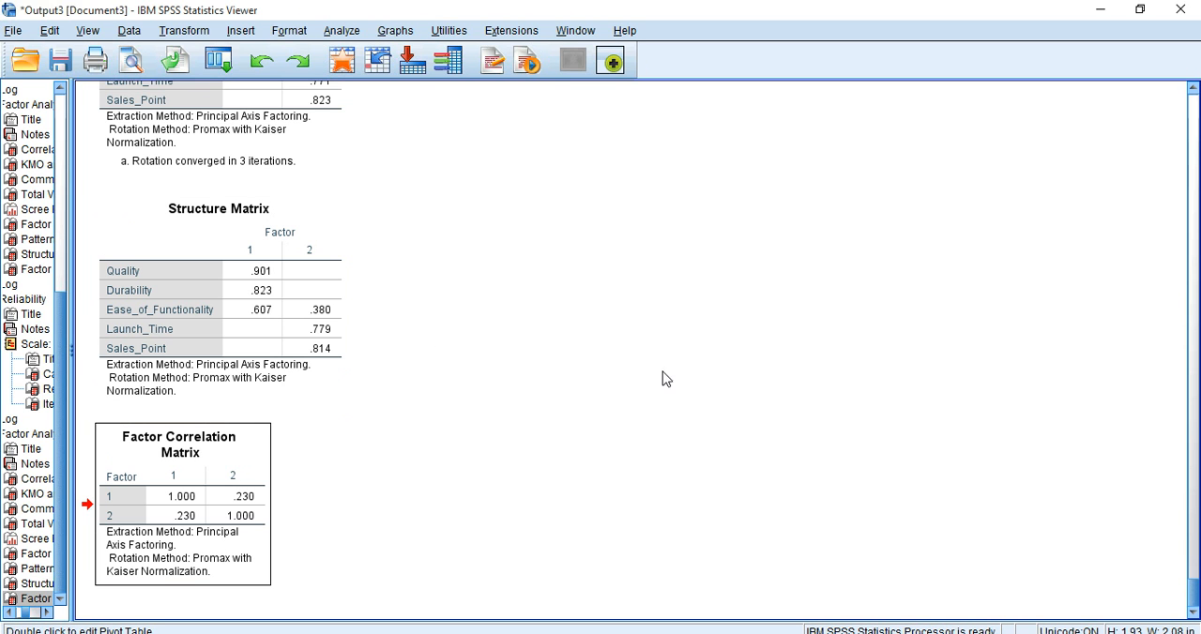